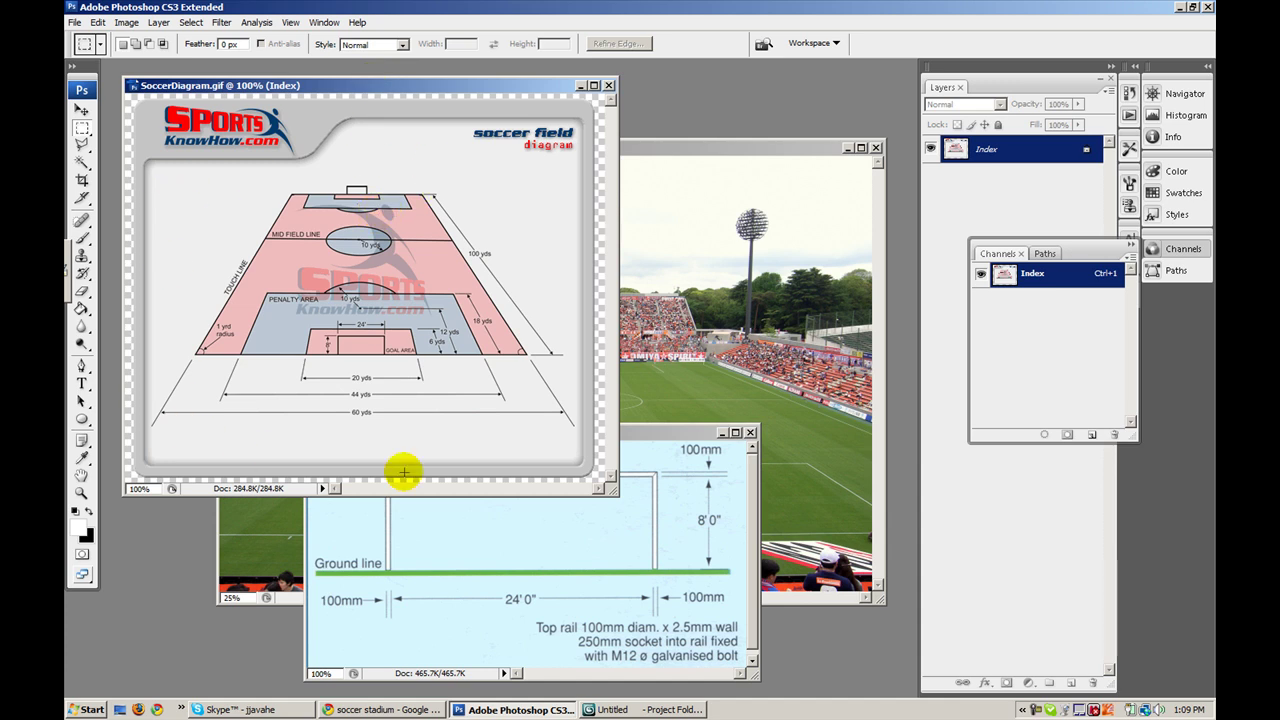
# - Bring the goal dimension drawing to the front in Photoshop and switch to 3ds Max
pyautogui.click(659, 457)
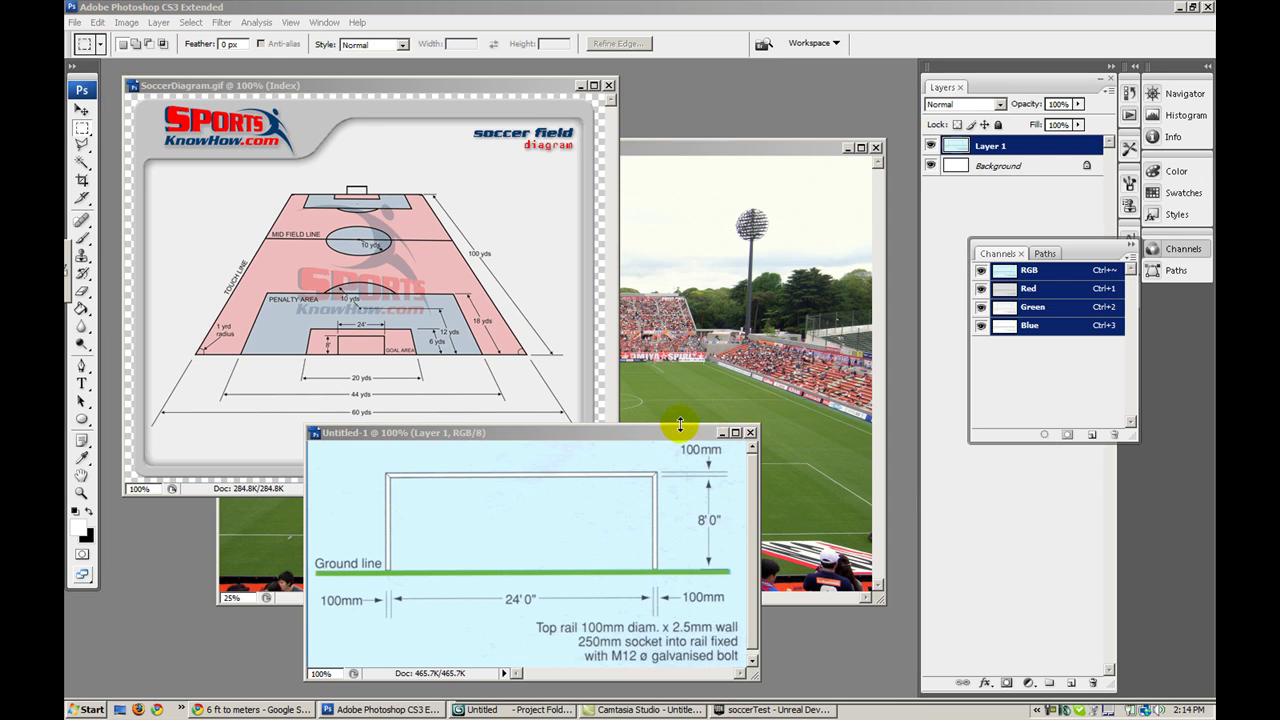
pyautogui.click(510, 708)
pyautogui.click(523, 298)
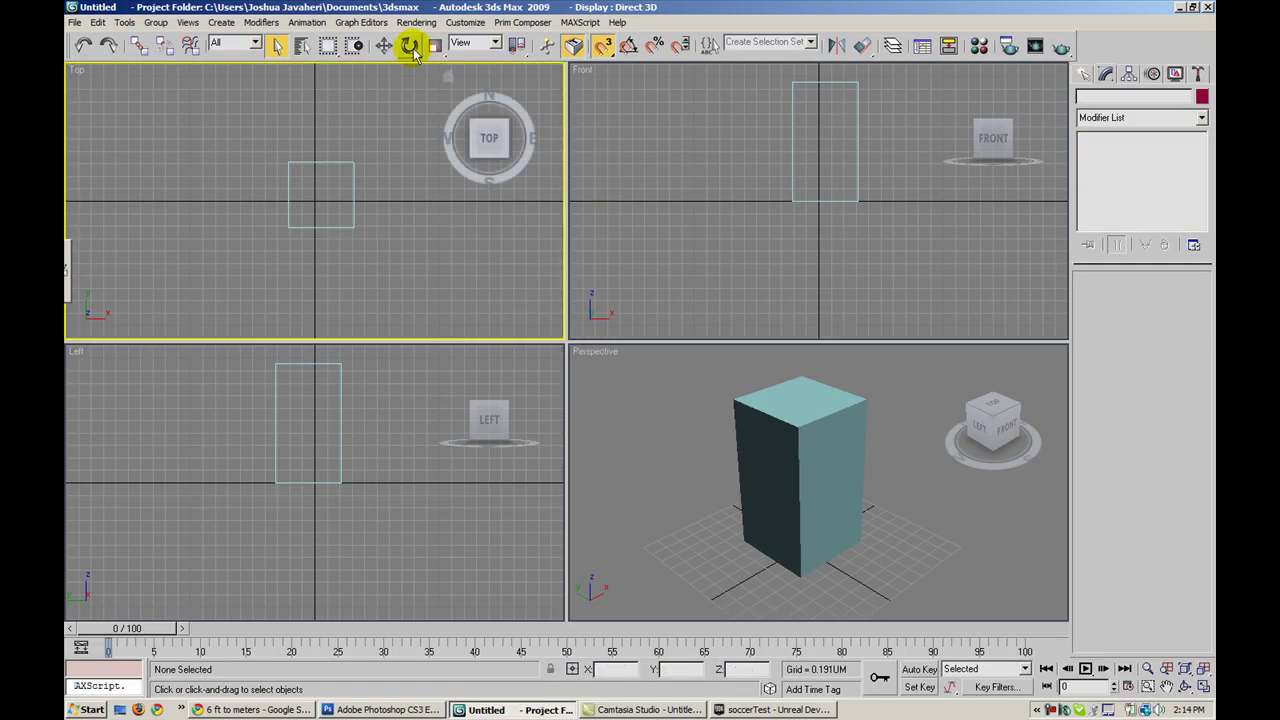
# - Review the custom UM display unit and its centimeter equivalent in Units Setup, and accept the settings
pyautogui.click(460, 23)
pyautogui.click(462, 195)
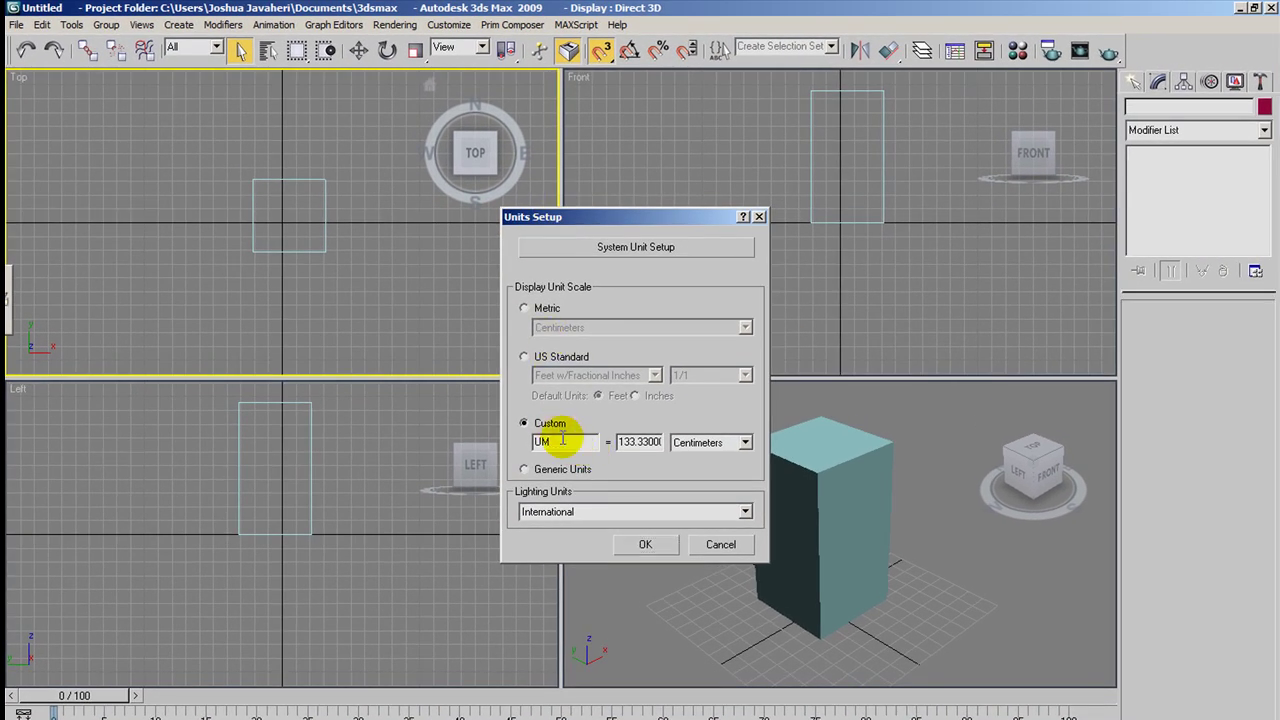
pyautogui.doubleClick(543, 441)
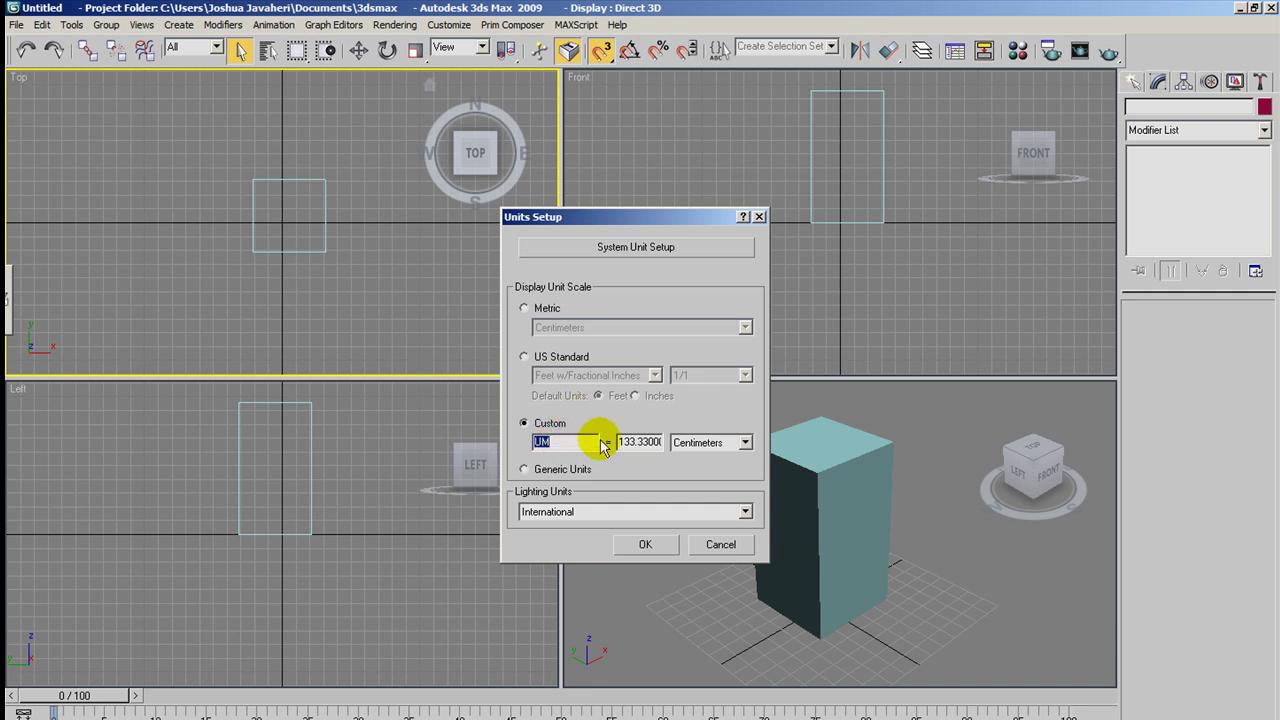
pyautogui.moveTo(612, 442); pyautogui.dragTo(687, 453)
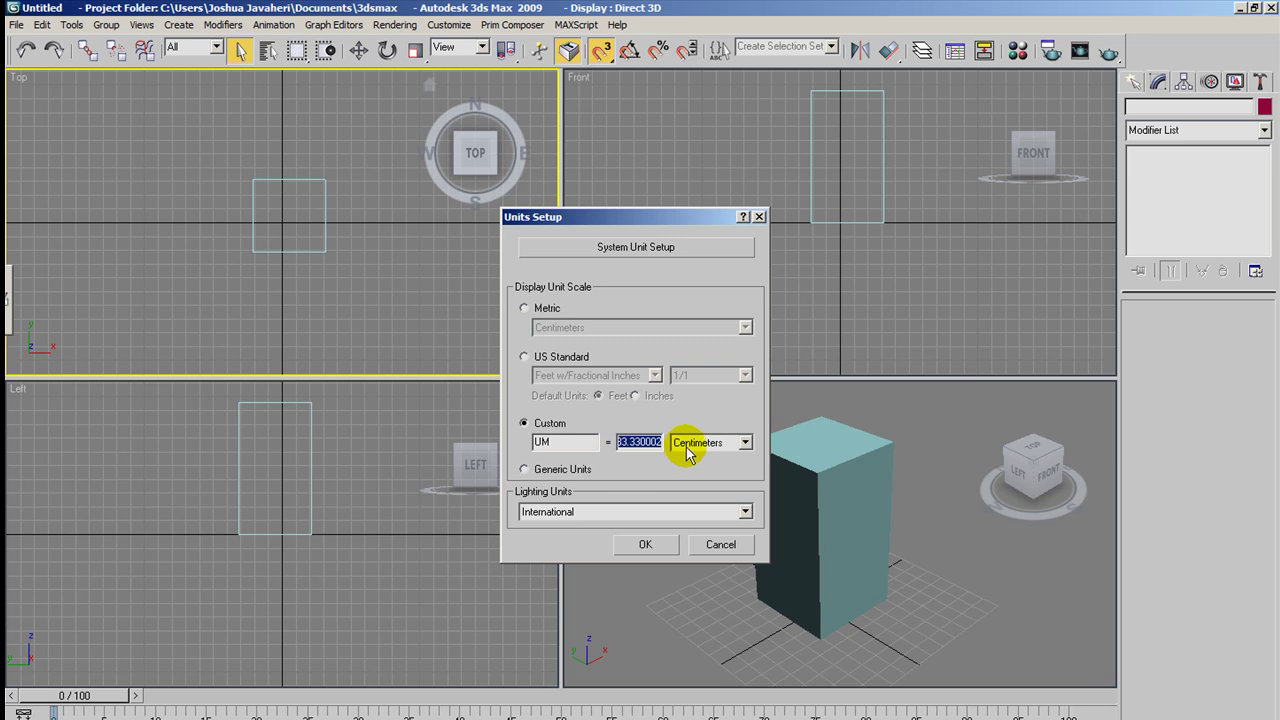
pyautogui.click(645, 544)
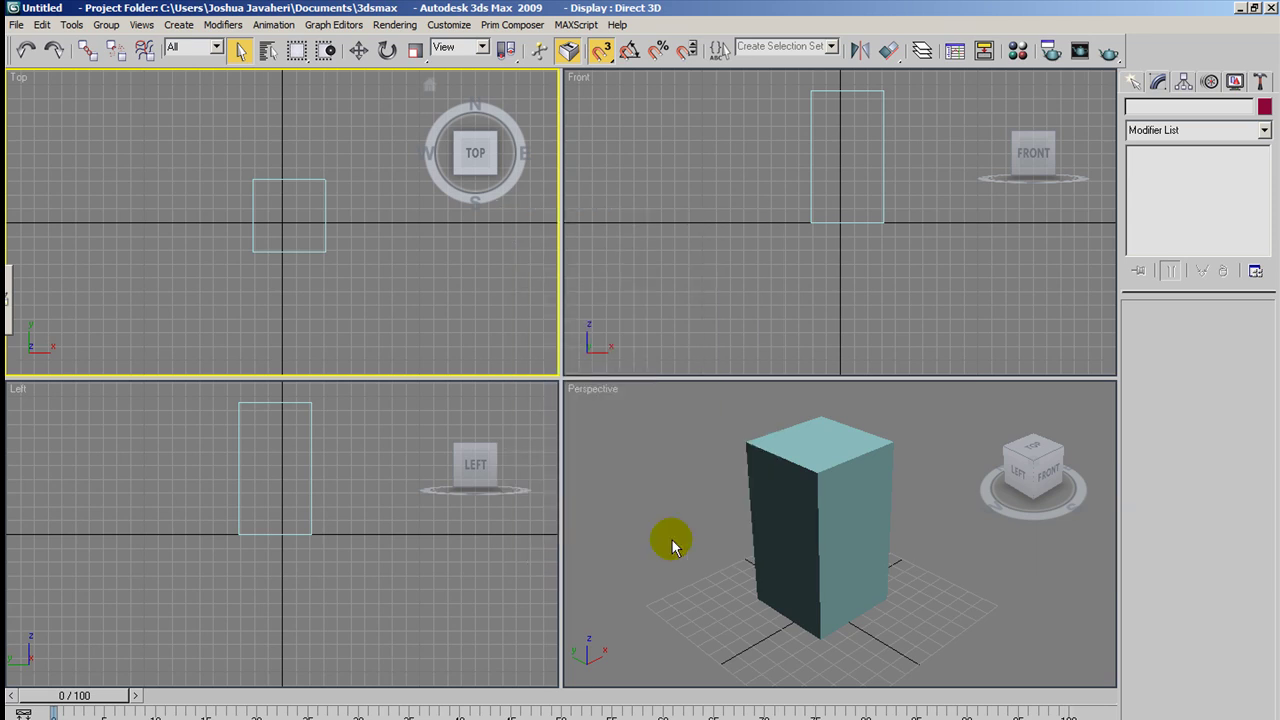
pyautogui.click(672, 540)
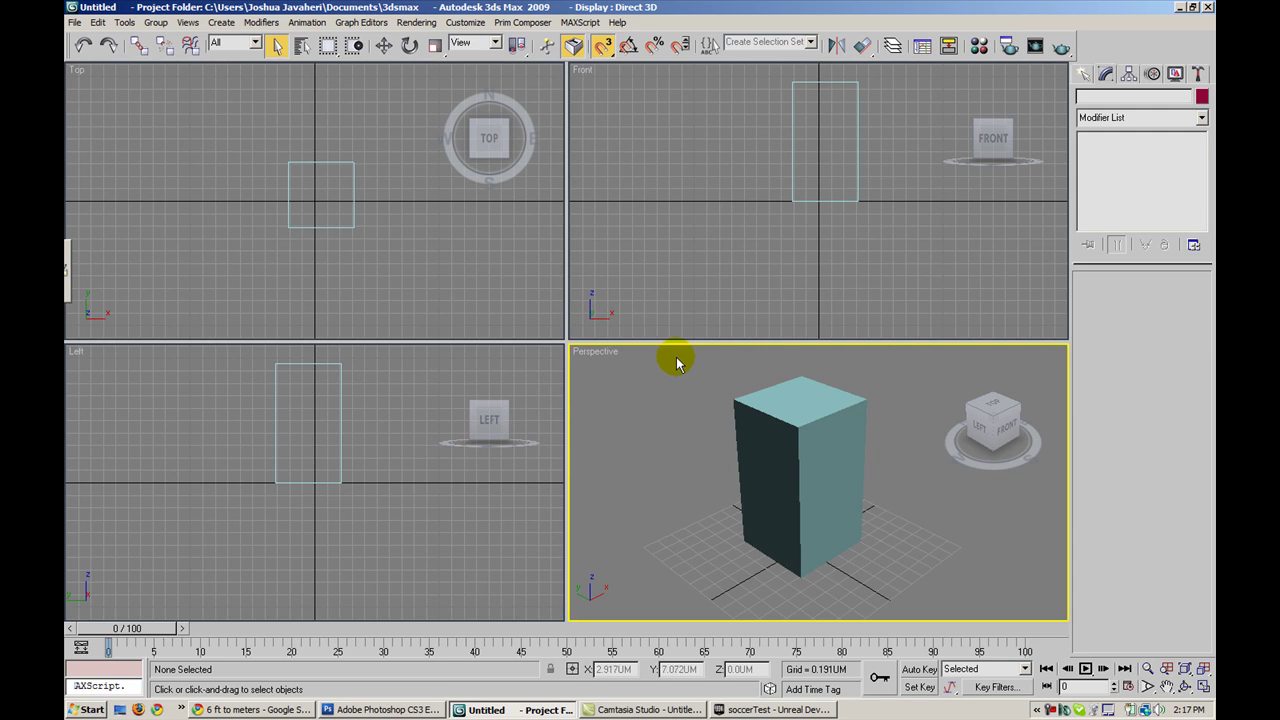
# - Select the box and inspect its dimensions and shape in the perspective view
pyautogui.click(766, 417)
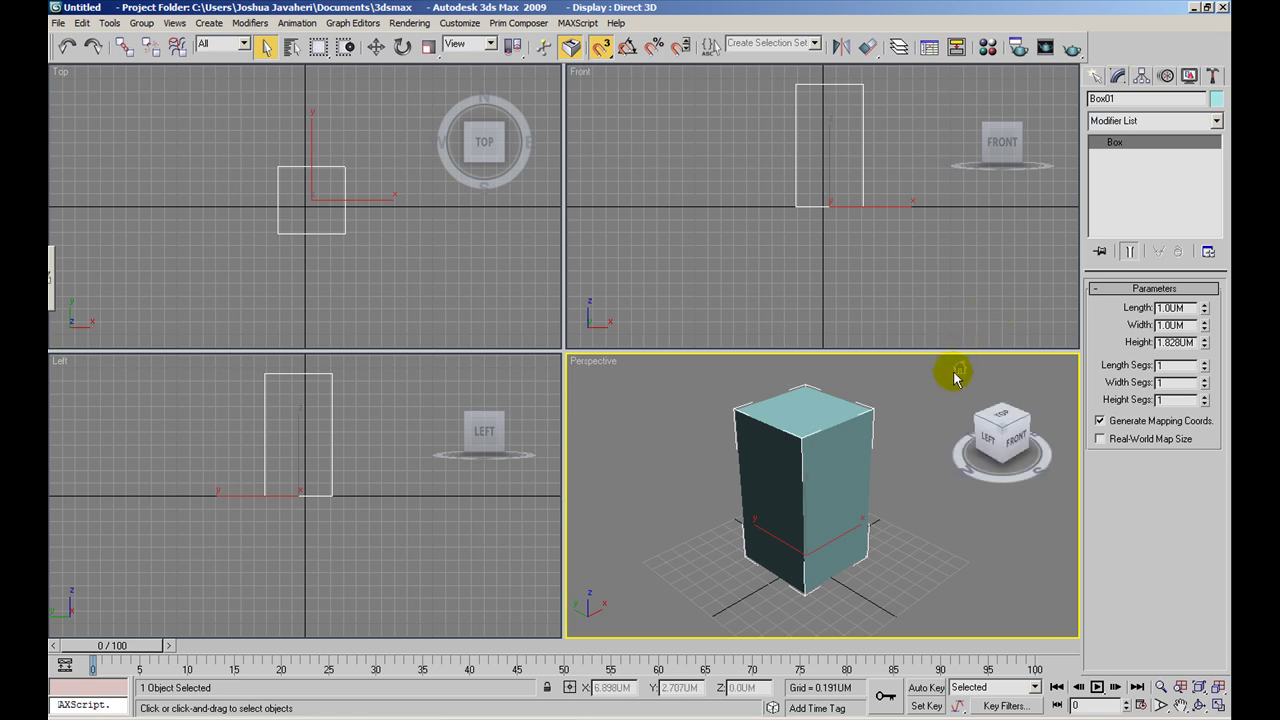
pyautogui.scroll(3, 955, 378)
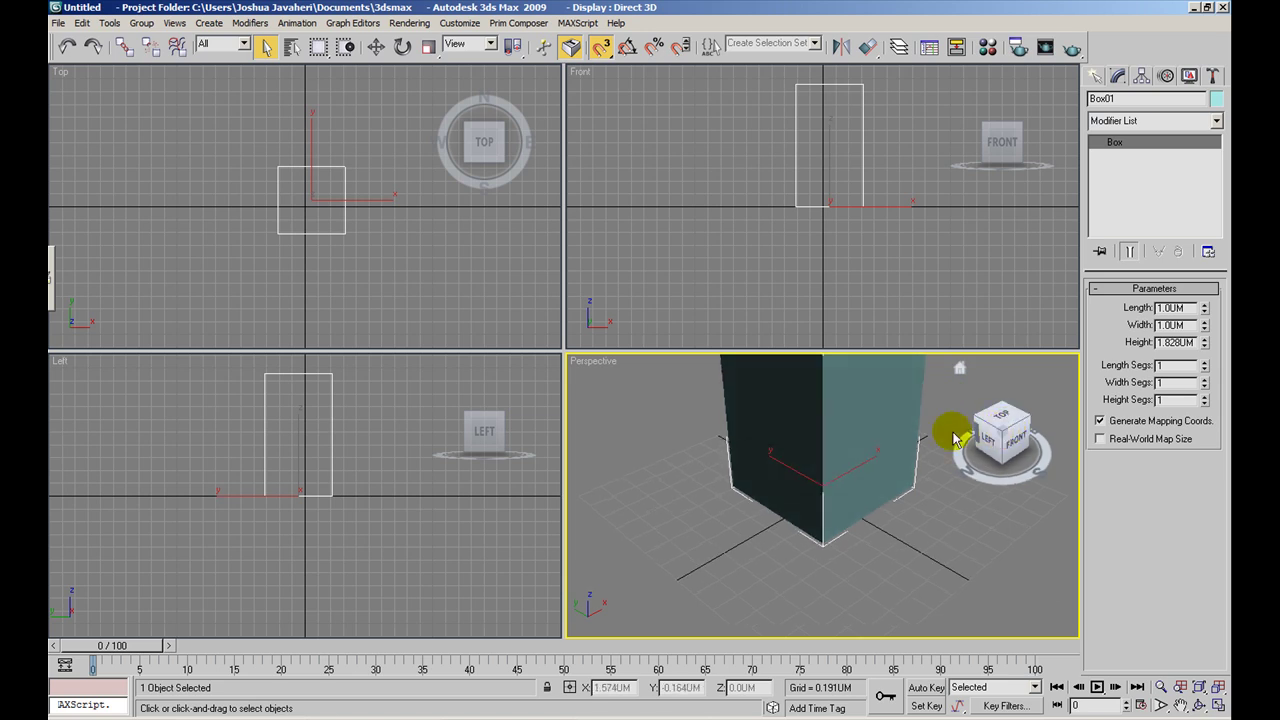
pyautogui.moveTo(871, 457); pyautogui.dragTo(845, 522, button='middle')
pyautogui.scroll(-3, 845, 522)
pyautogui.scroll(3, 843, 514)
pyautogui.scroll(-4, 863, 494)
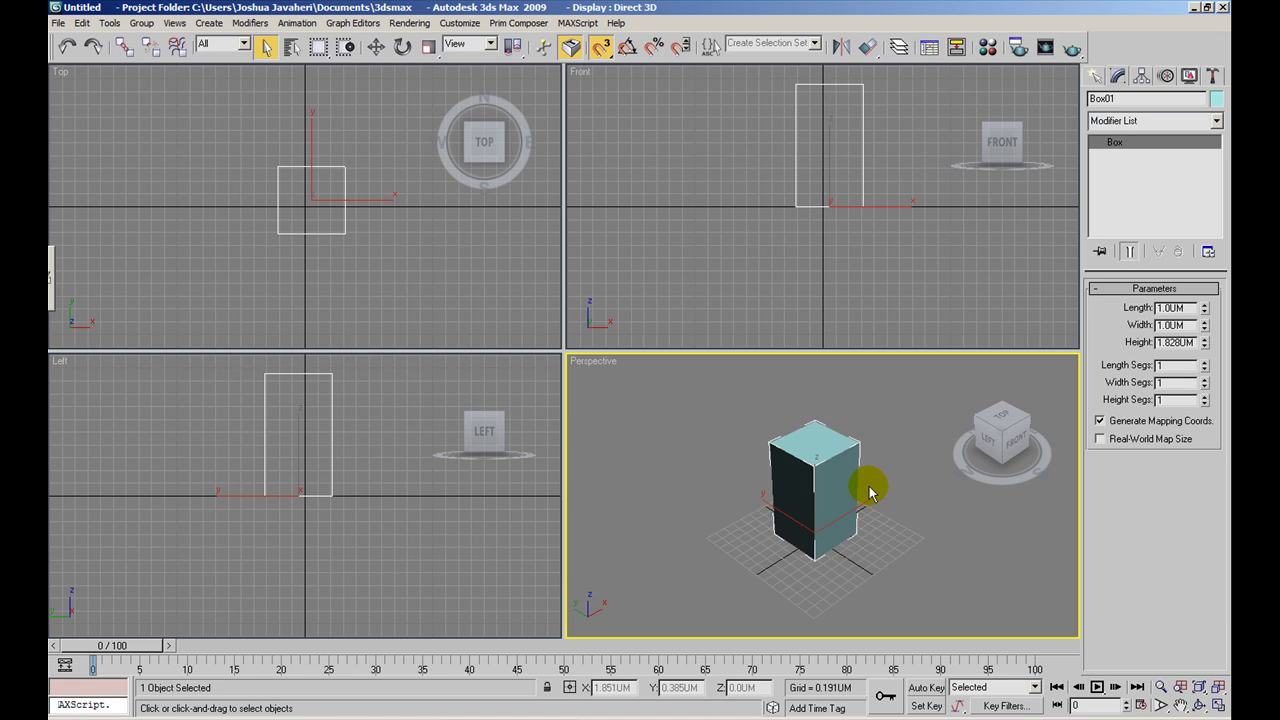
pyautogui.scroll(2, 868, 490)
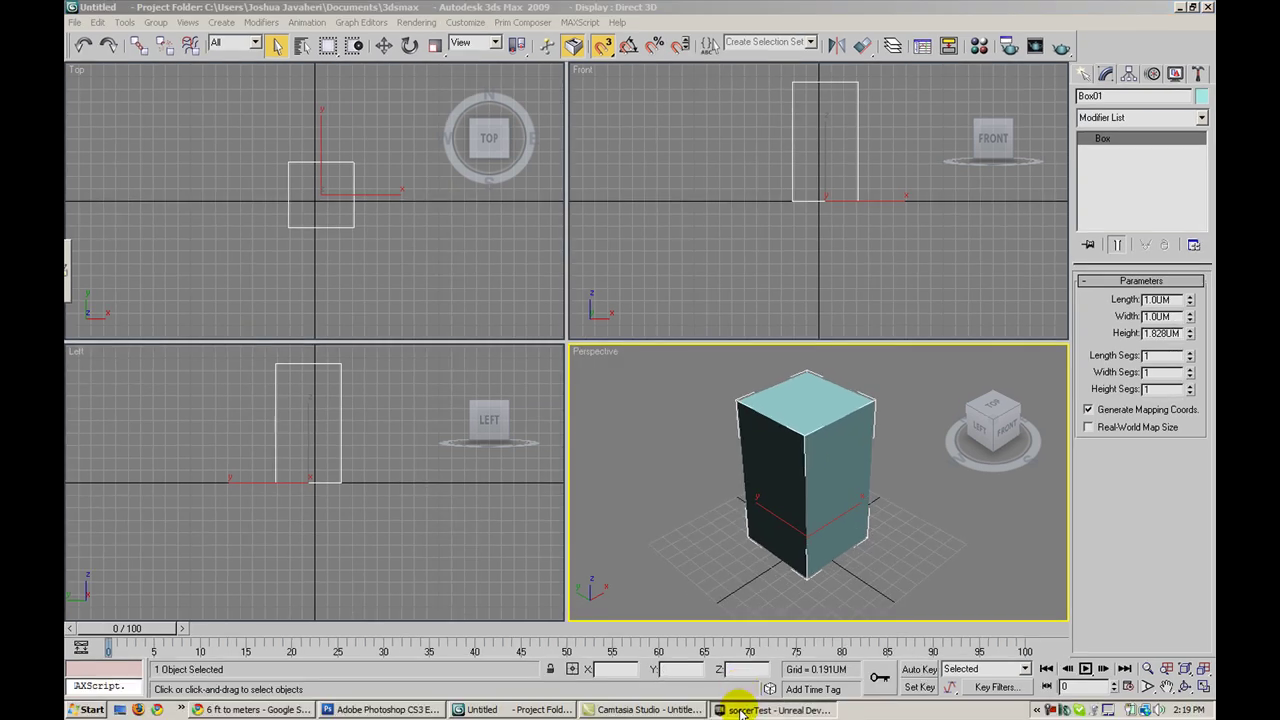
# - Switch to the Unreal Development Kit and select the checkered block in the perspective view
pyautogui.click(740, 710)
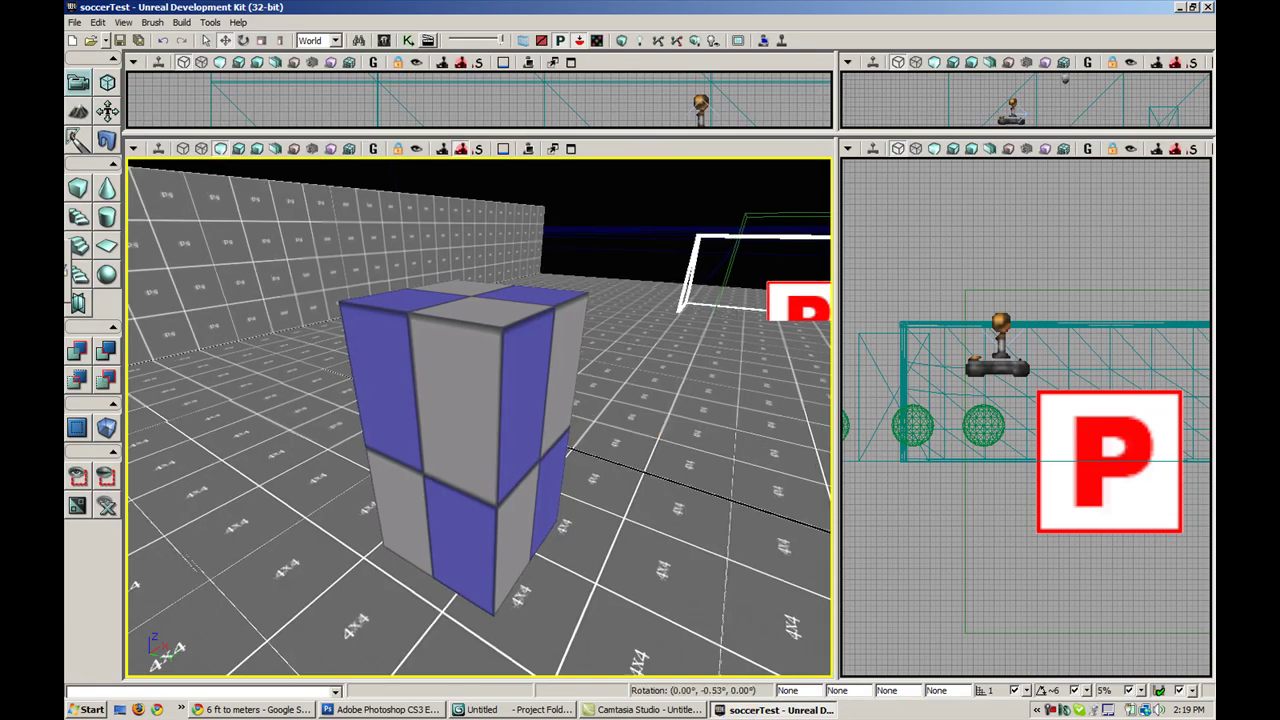
pyautogui.press('Up')
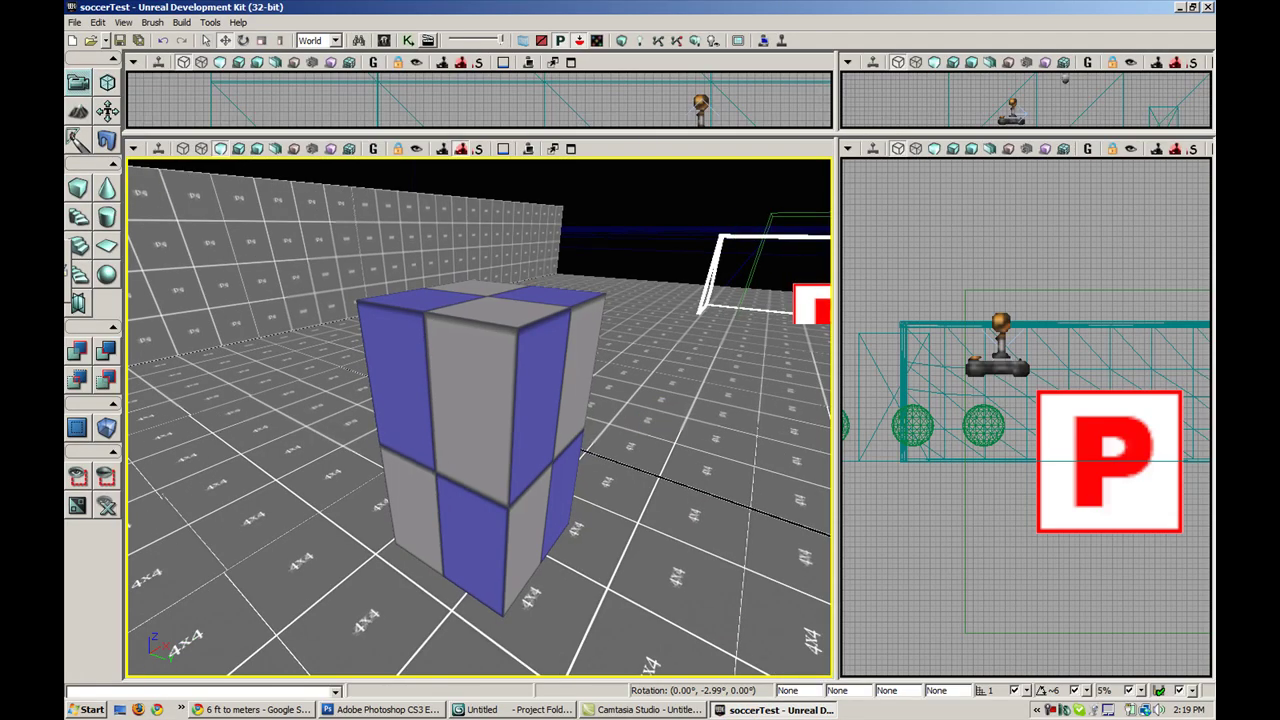
pyautogui.moveTo(638, 420); pyautogui.dragTo(638, 420)
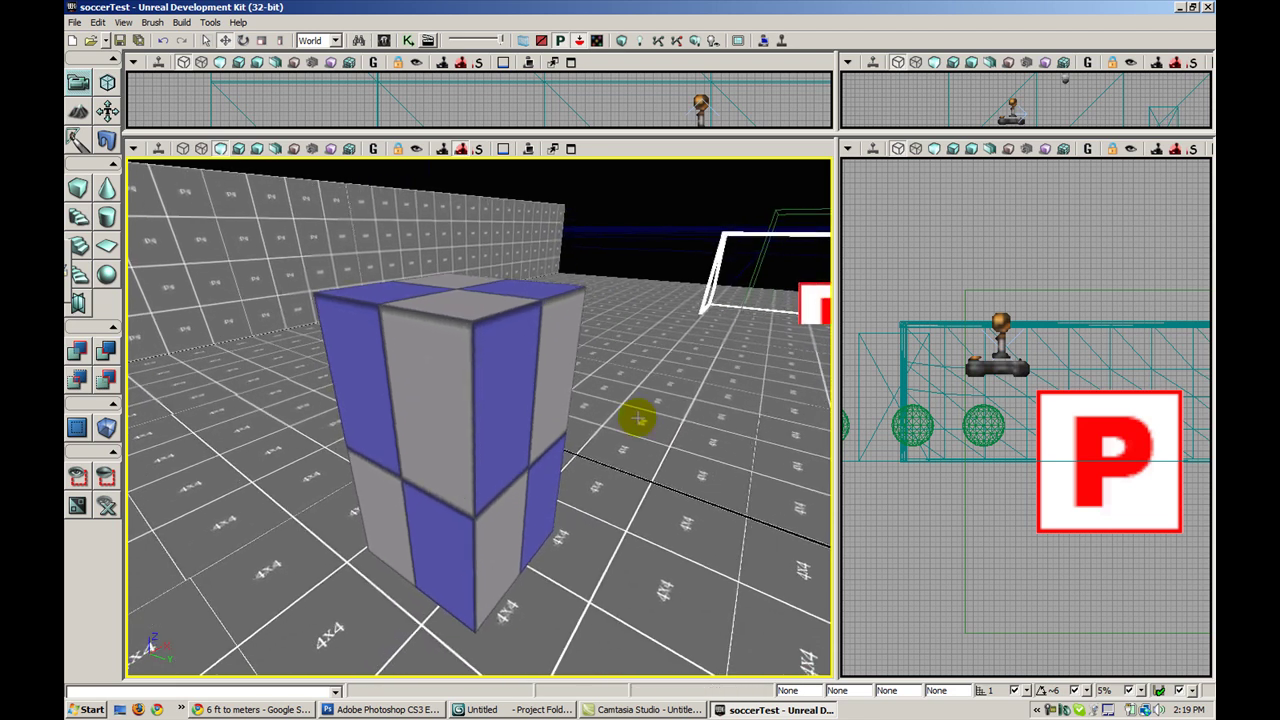
pyautogui.click(514, 316)
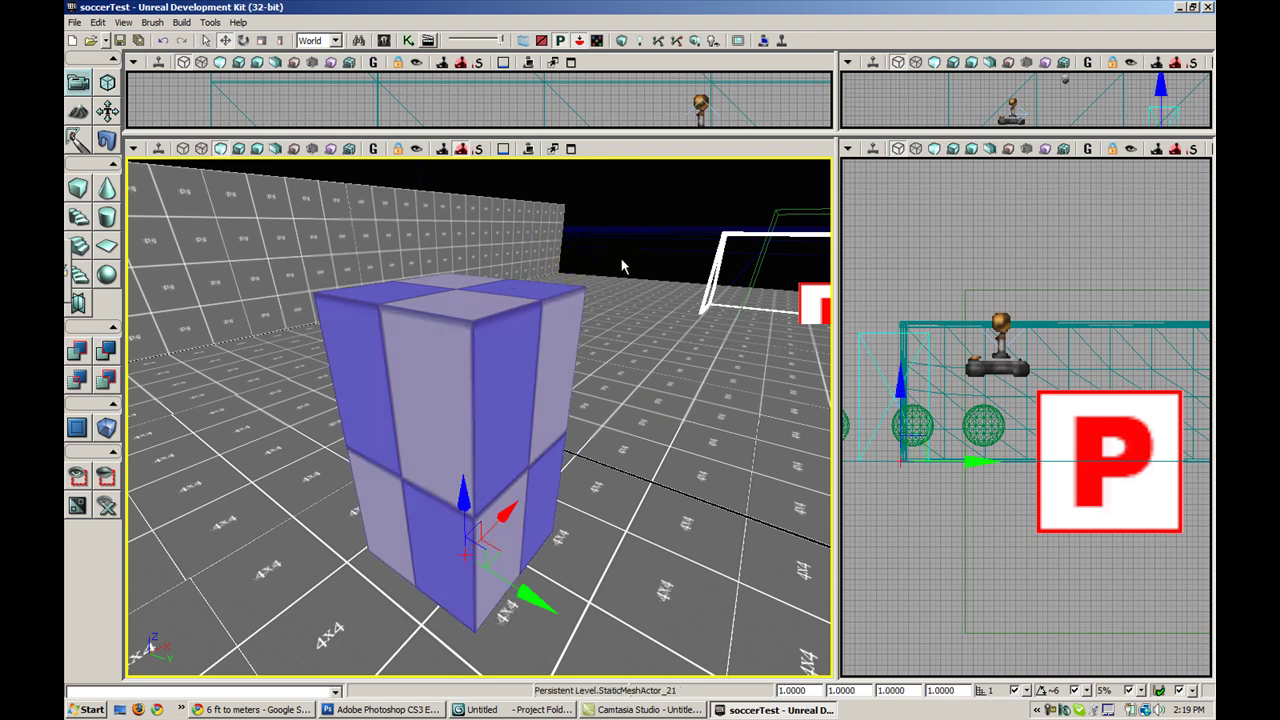
# - Play the level in the editor, walk around the checkered block to judge its scale, and end the play session
pyautogui.click(780, 42)
pyautogui.press('w')
pyautogui.press('s')
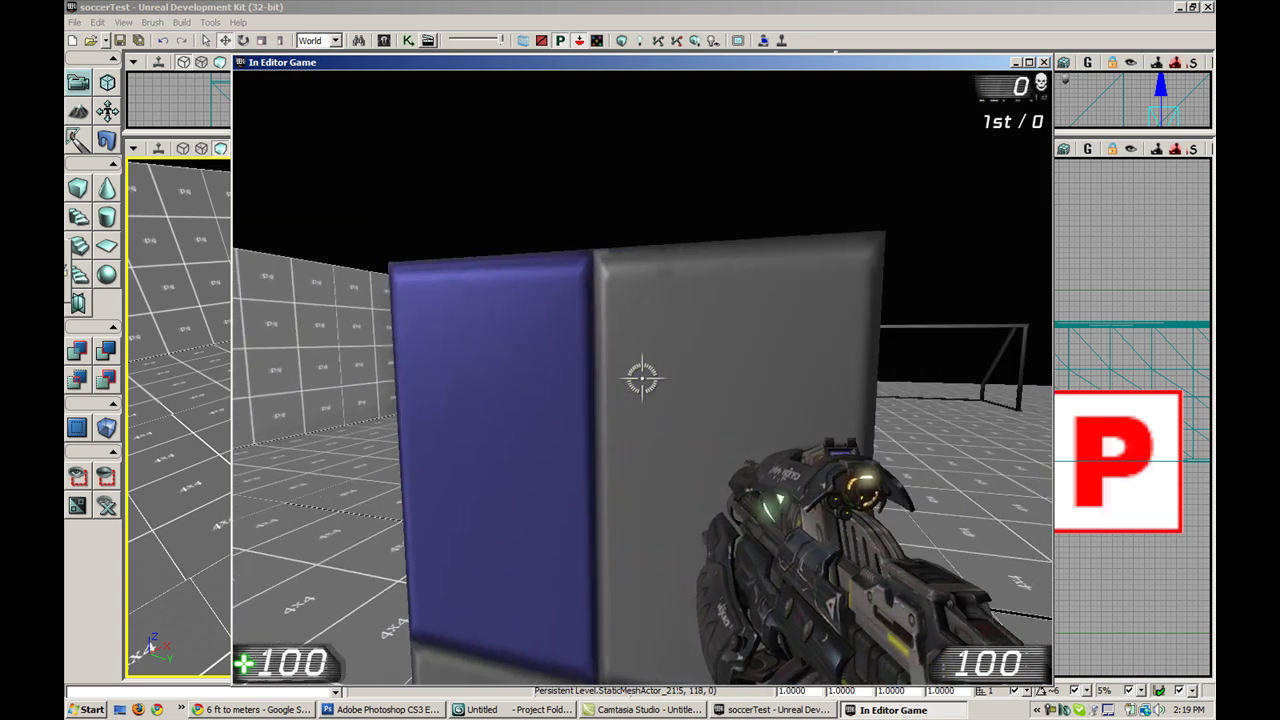
pyautogui.press('w')
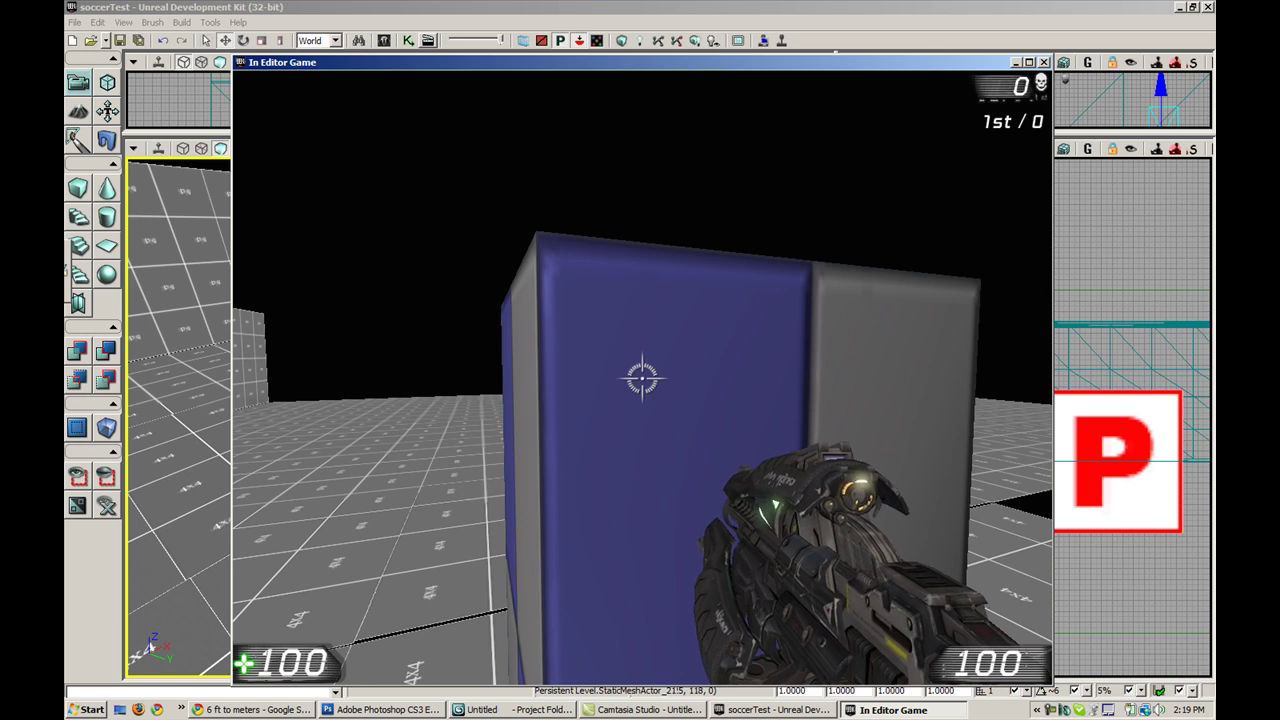
pyautogui.press('Escape')
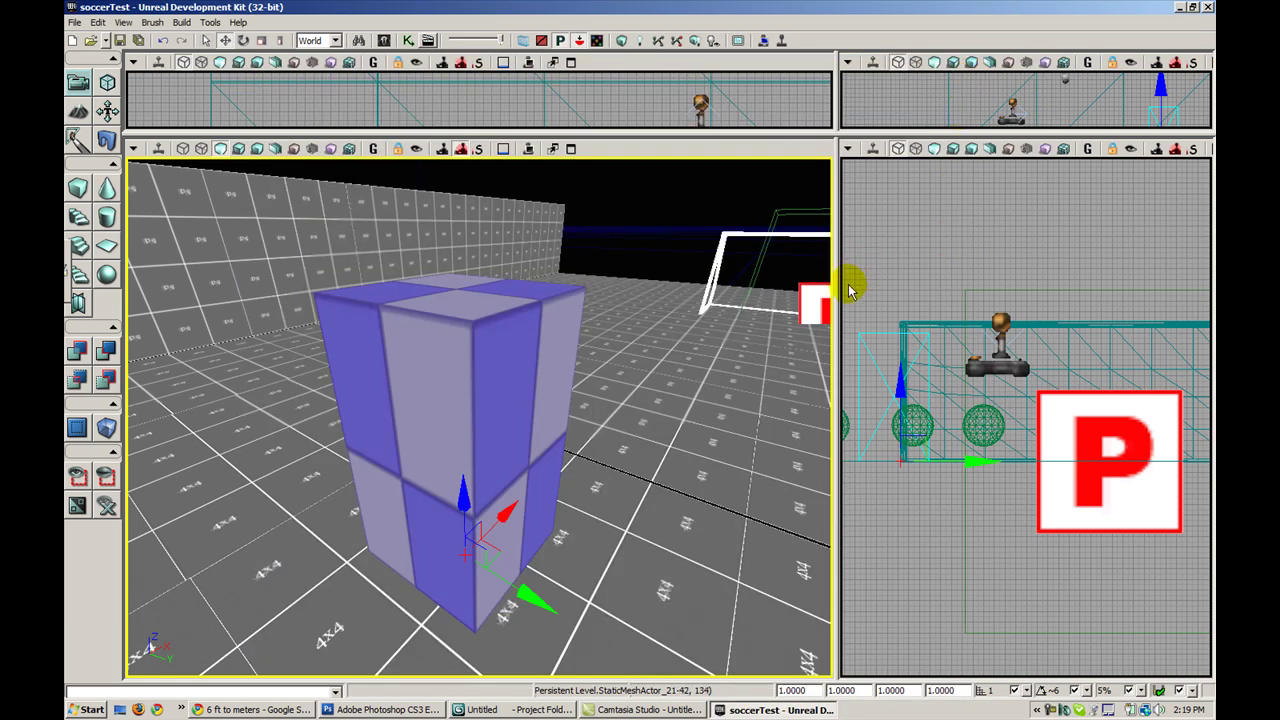
# - Widen the side view, zoom in on the block, and measure its height from base to top edge
pyautogui.moveTo(840, 288); pyautogui.dragTo(817, 300)
pyautogui.scroll(4, 766, 323)
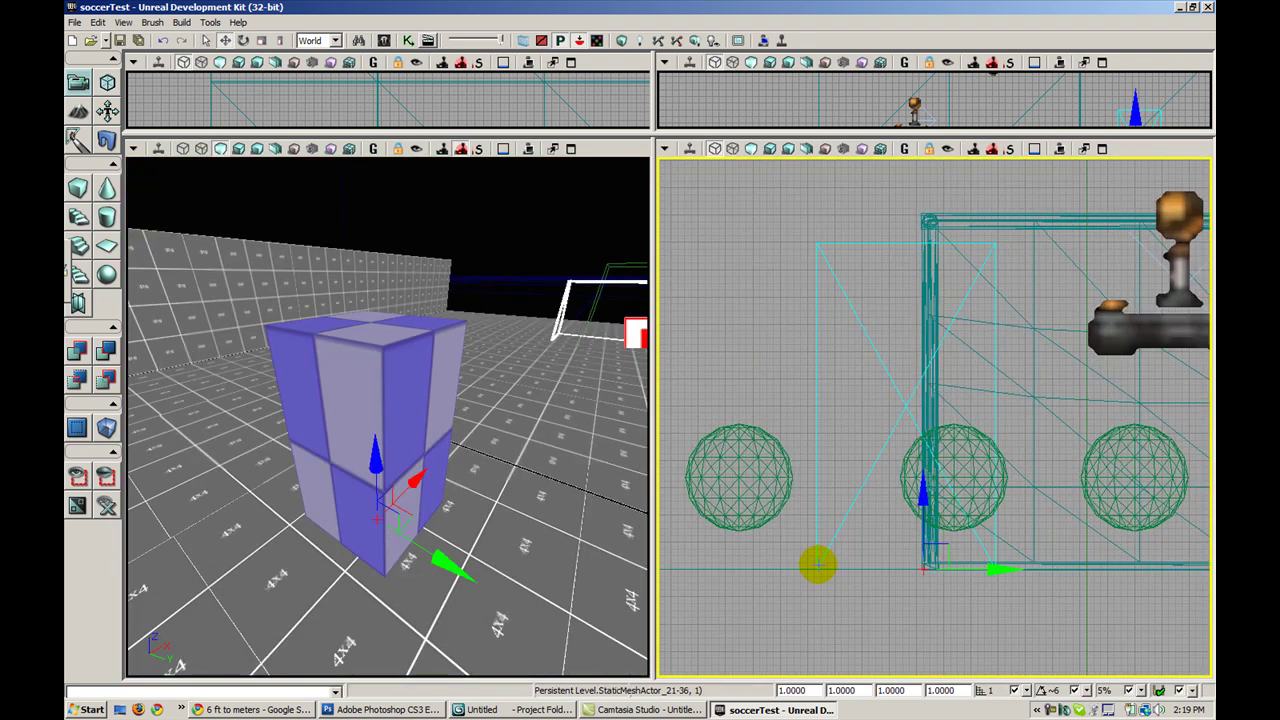
pyautogui.moveTo(815, 566); pyautogui.dragTo(818, 244, button='middle')
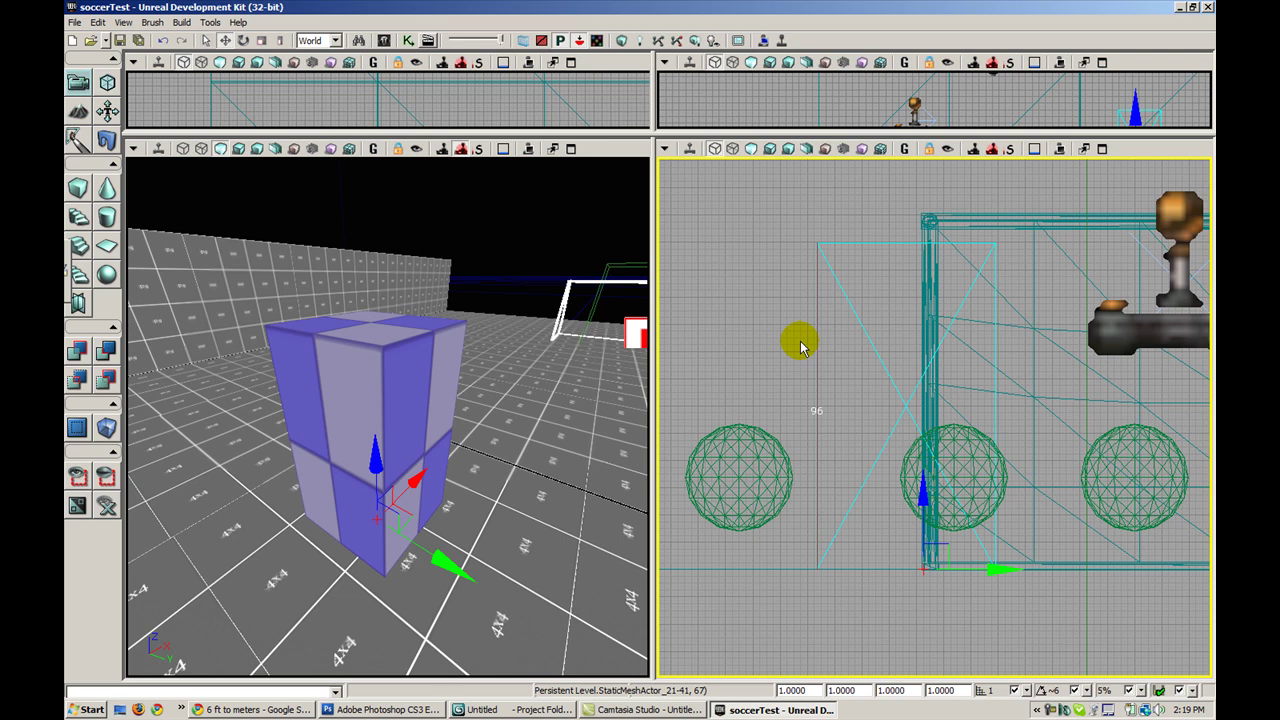
# - Switch to 3ds Max and recheck the centimeter equivalent of the custom UM unit in Units Setup
pyautogui.click(566, 708)
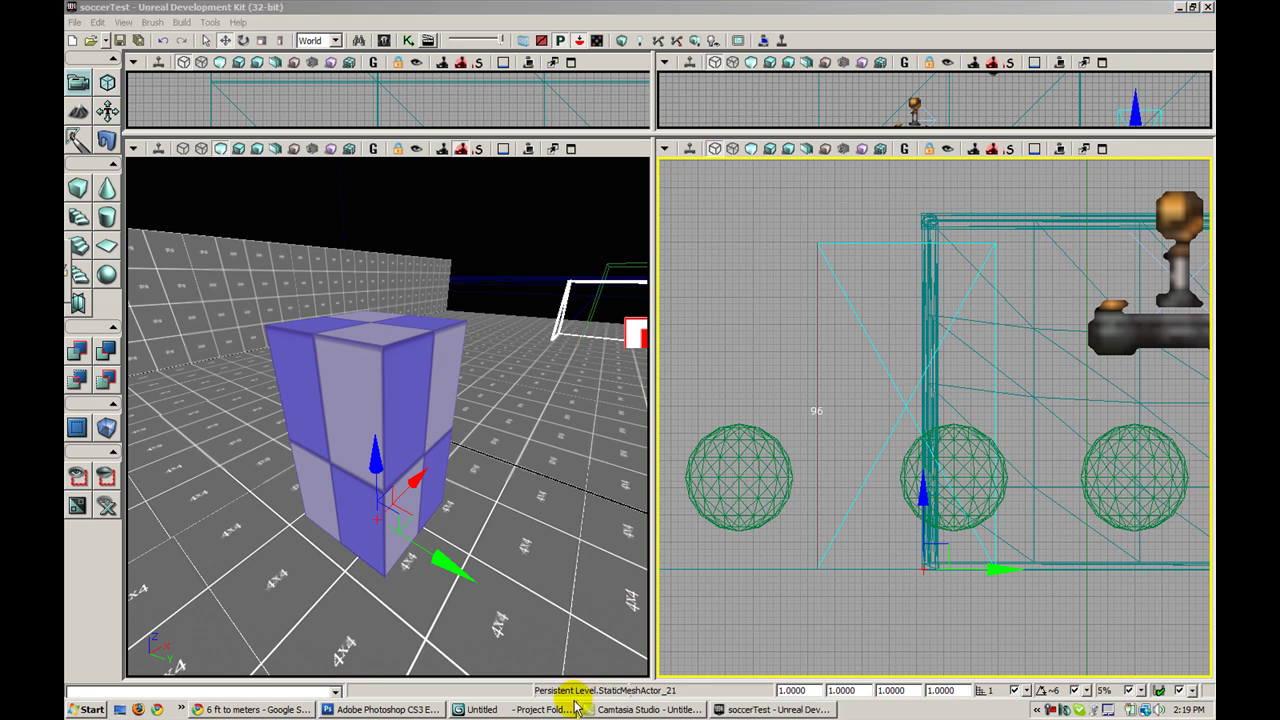
pyautogui.click(449, 23)
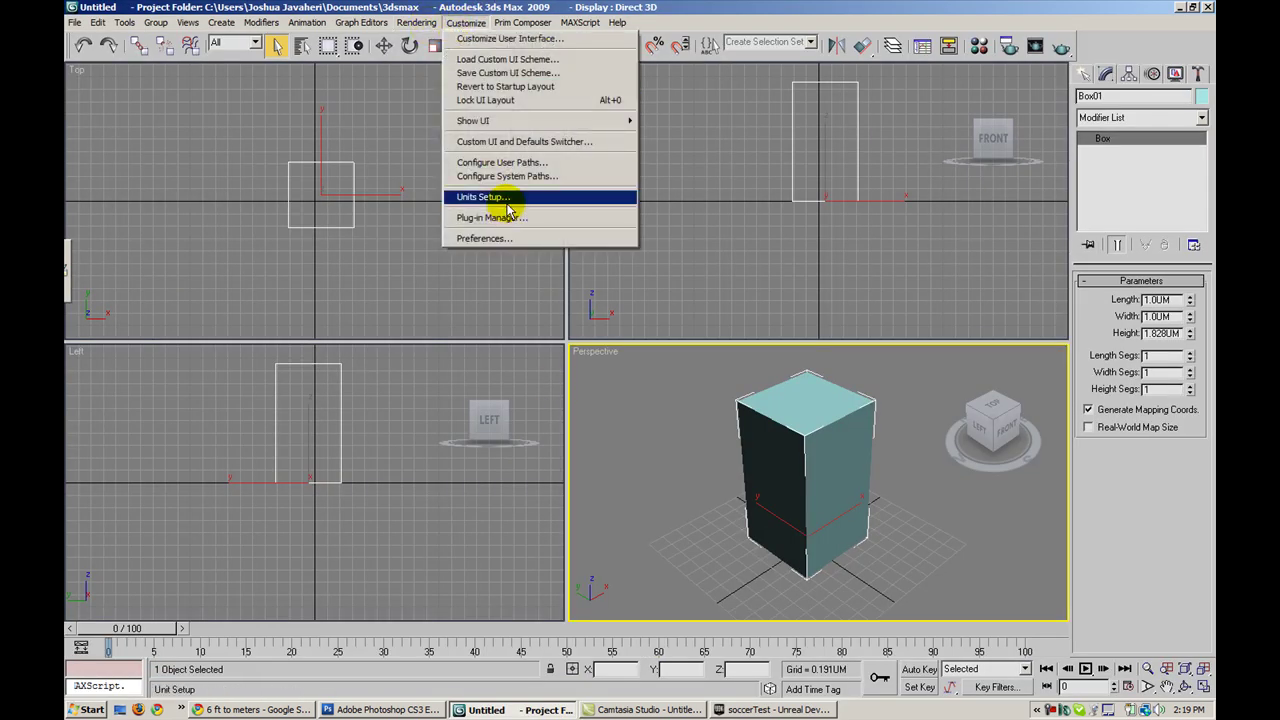
pyautogui.click(483, 197)
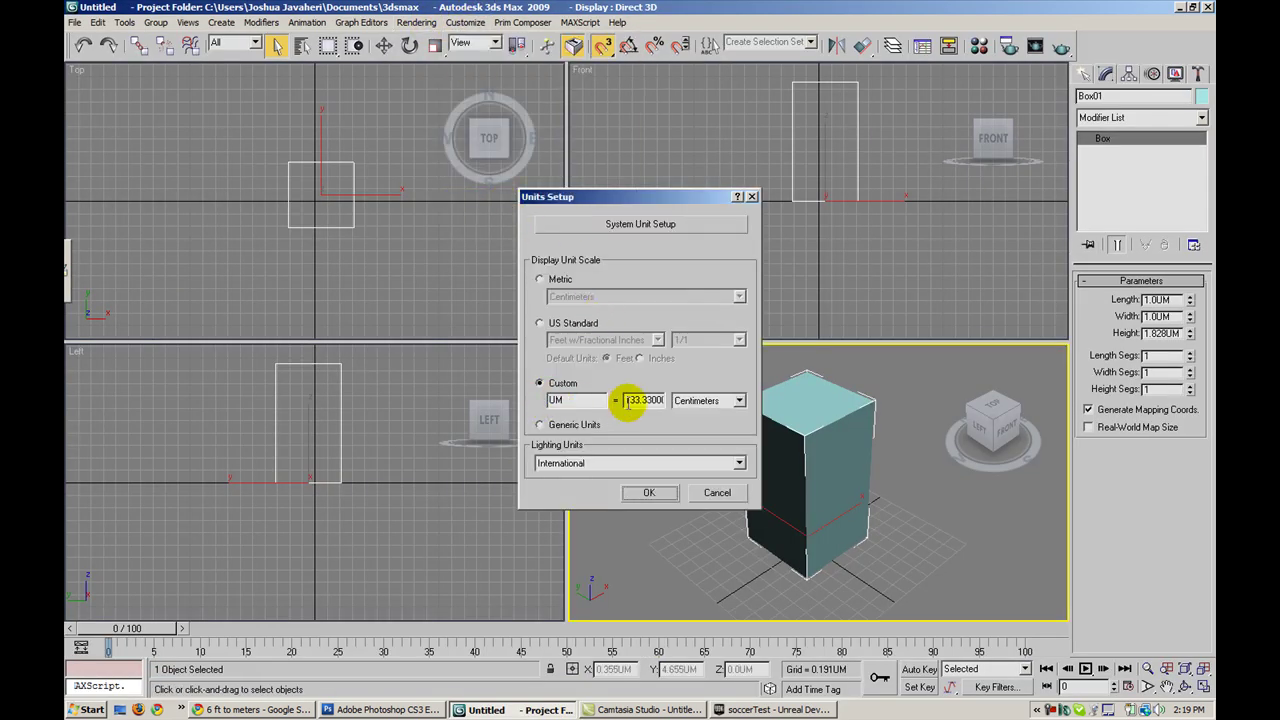
pyautogui.click(649, 492)
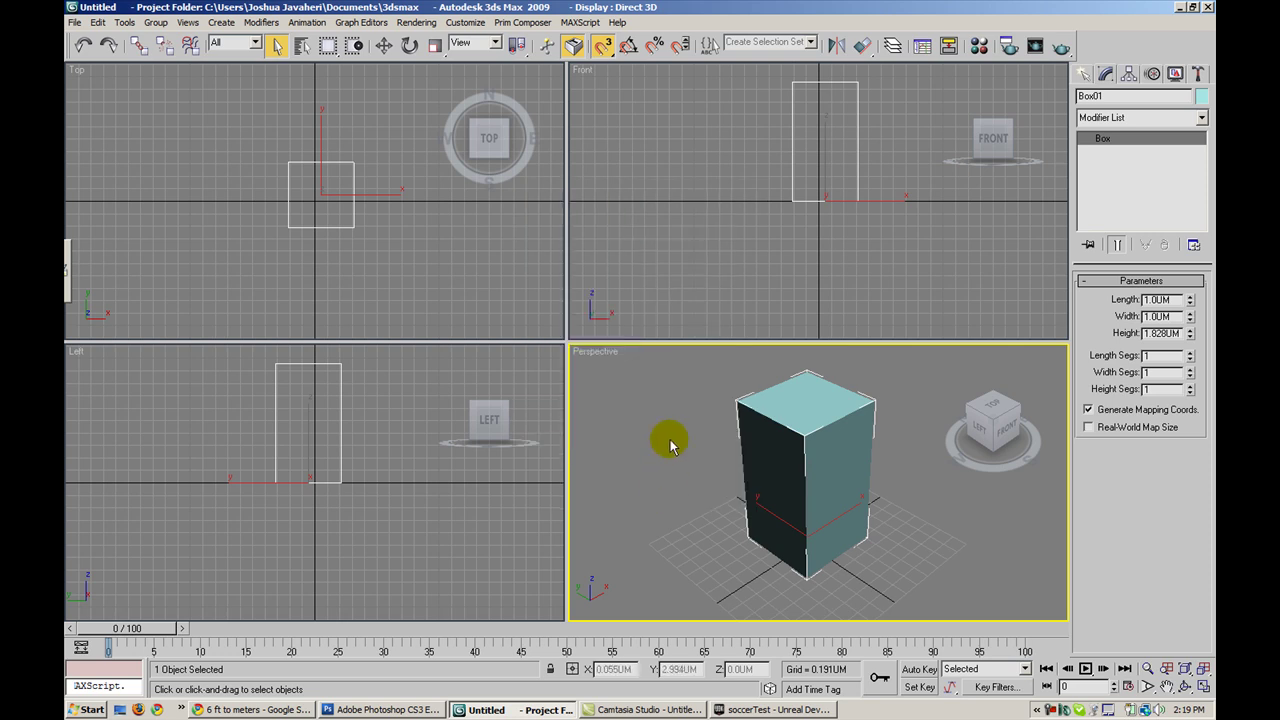
# - Delete the box from the scene and zoom all views to their extents
pyautogui.click(670, 440)
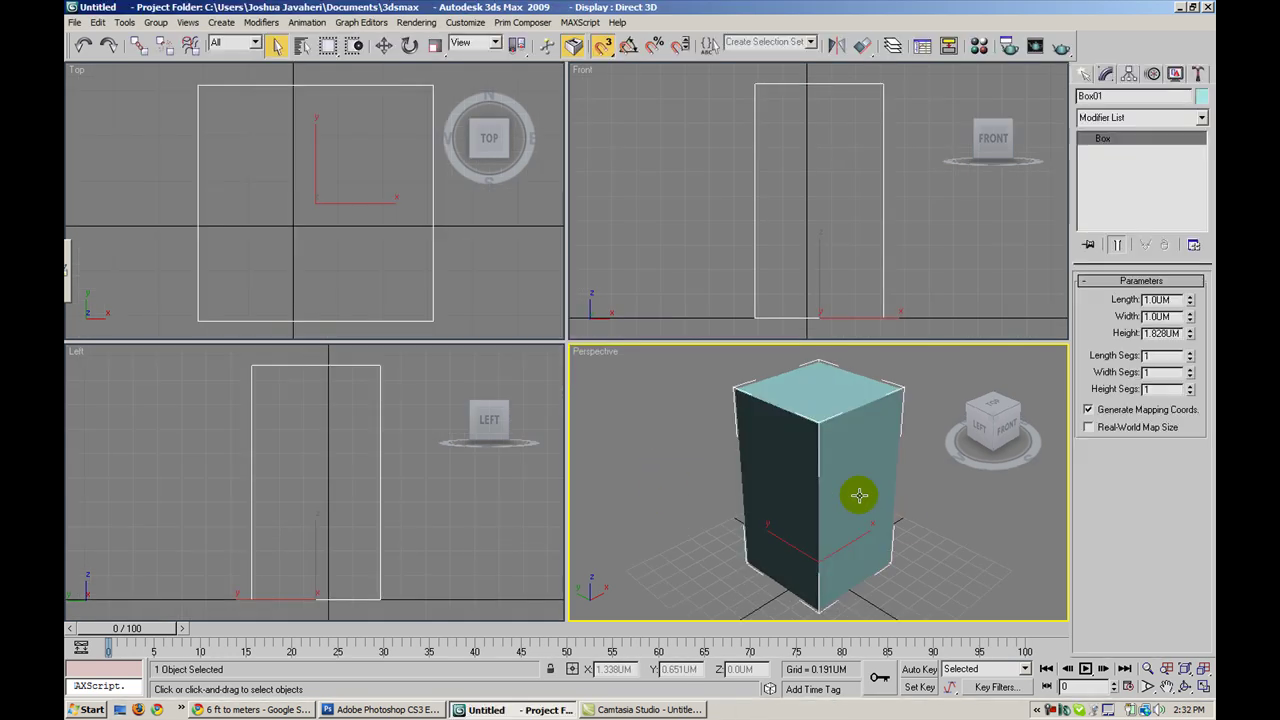
pyautogui.press('Delete')
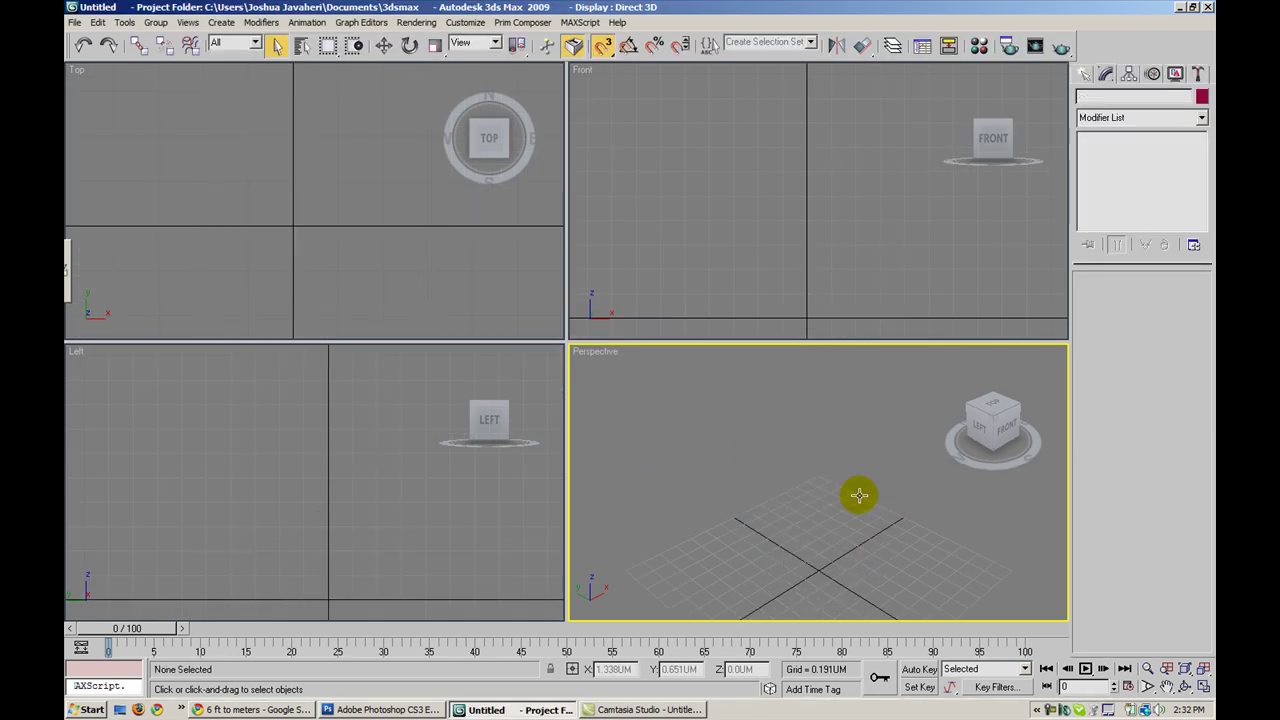
pyautogui.hotkey('ctrl', 'shift', 'z')
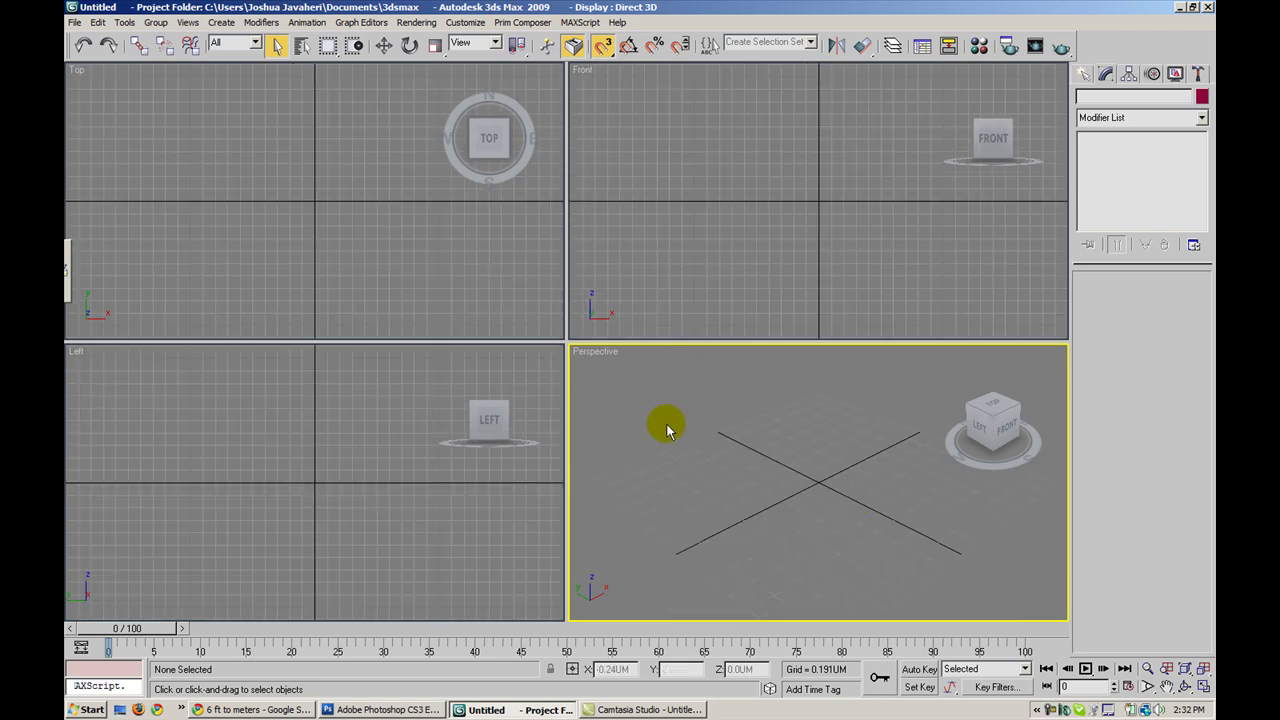
# - Consult the field's length and width on the soccer diagram in Photoshop and return to 3ds Max
pyautogui.click(420, 702)
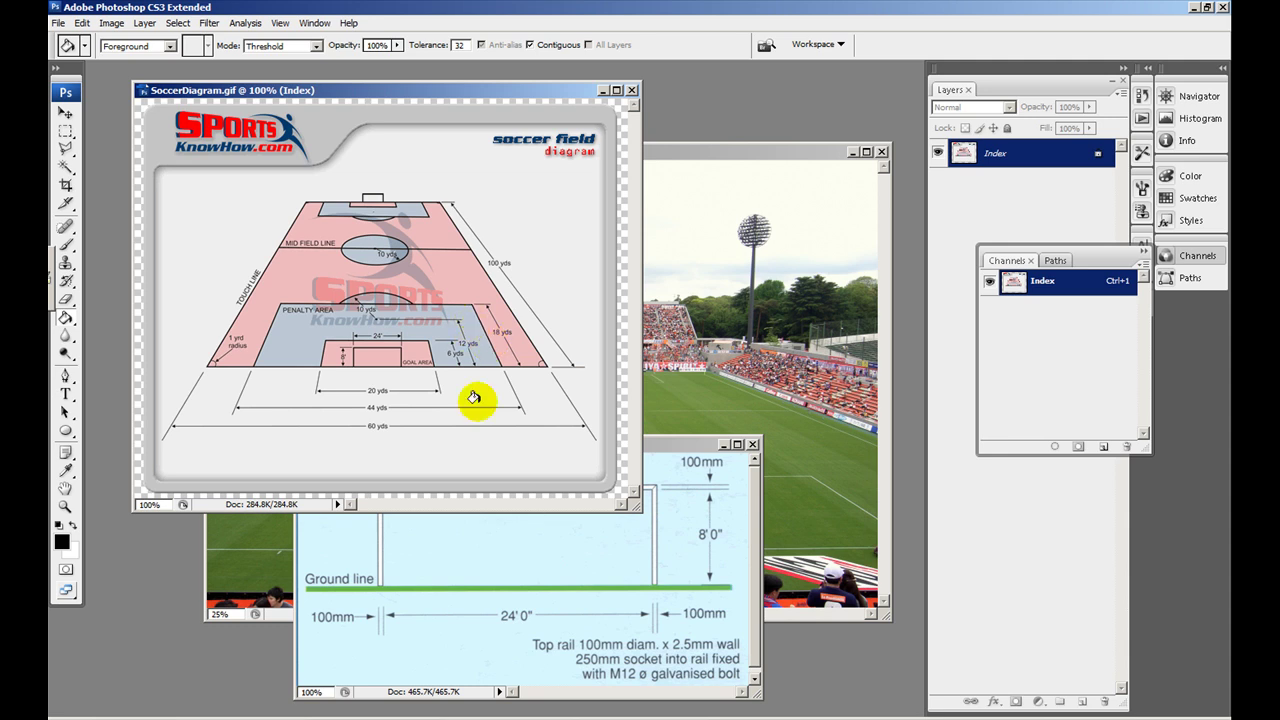
pyautogui.click(474, 716)
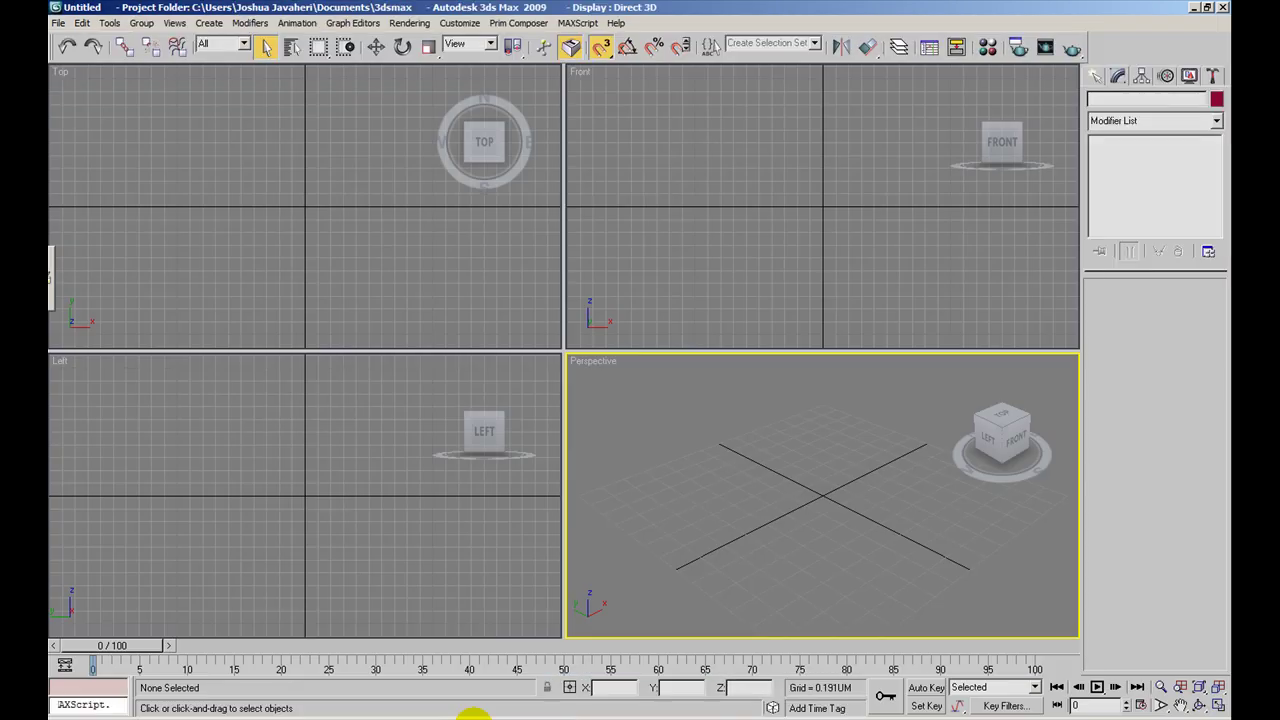
# - Create a Plane primitive about 1.5 by 1.9 UM over the grid center in the perspective view
pyautogui.click(1096, 76)
pyautogui.click(1186, 250)
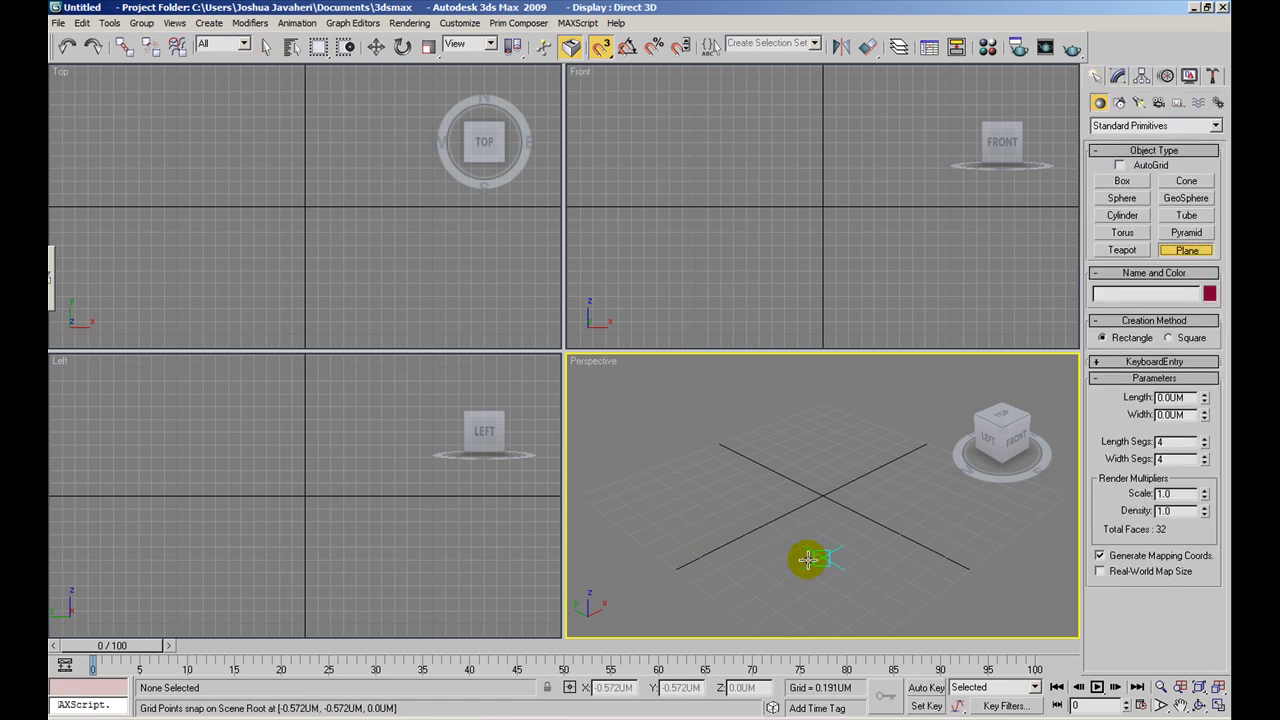
pyautogui.moveTo(786, 563); pyautogui.dragTo(837, 420)
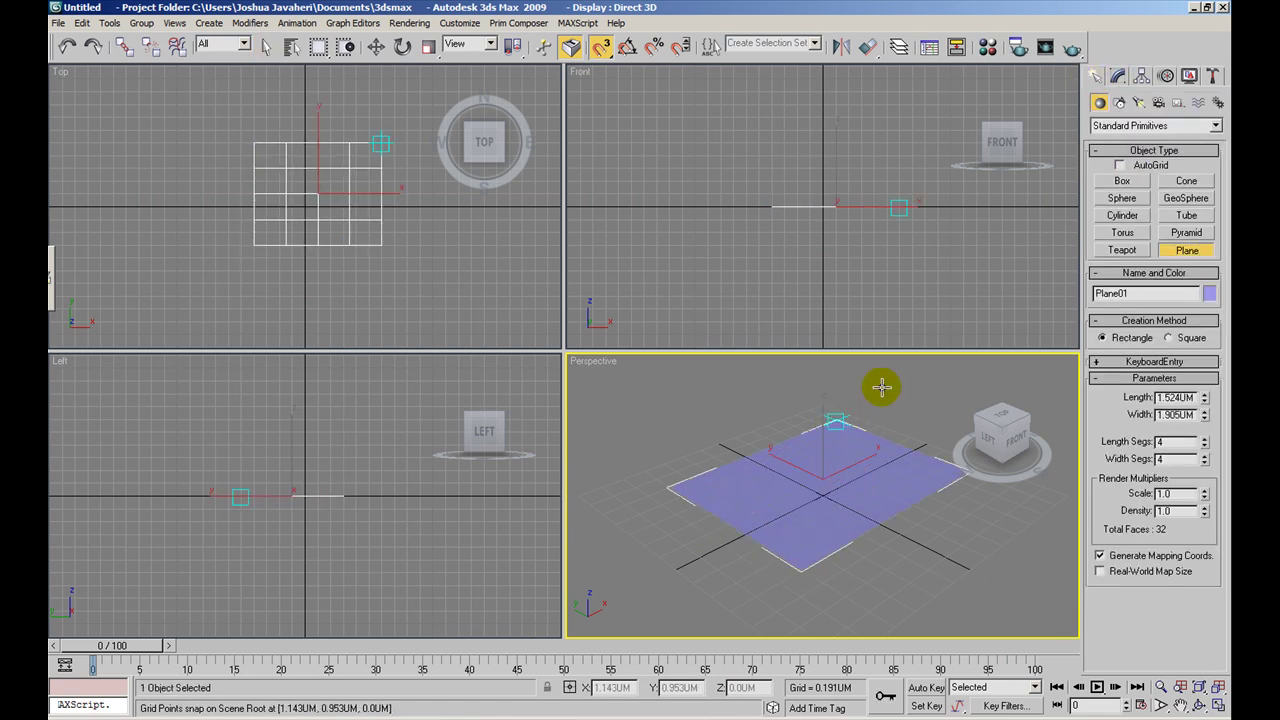
# - Set the plane's length to 60 UM, its width to 100 UM, and both segment counts to 1
pyautogui.click(1178, 397)
pyautogui.click(1172, 397)
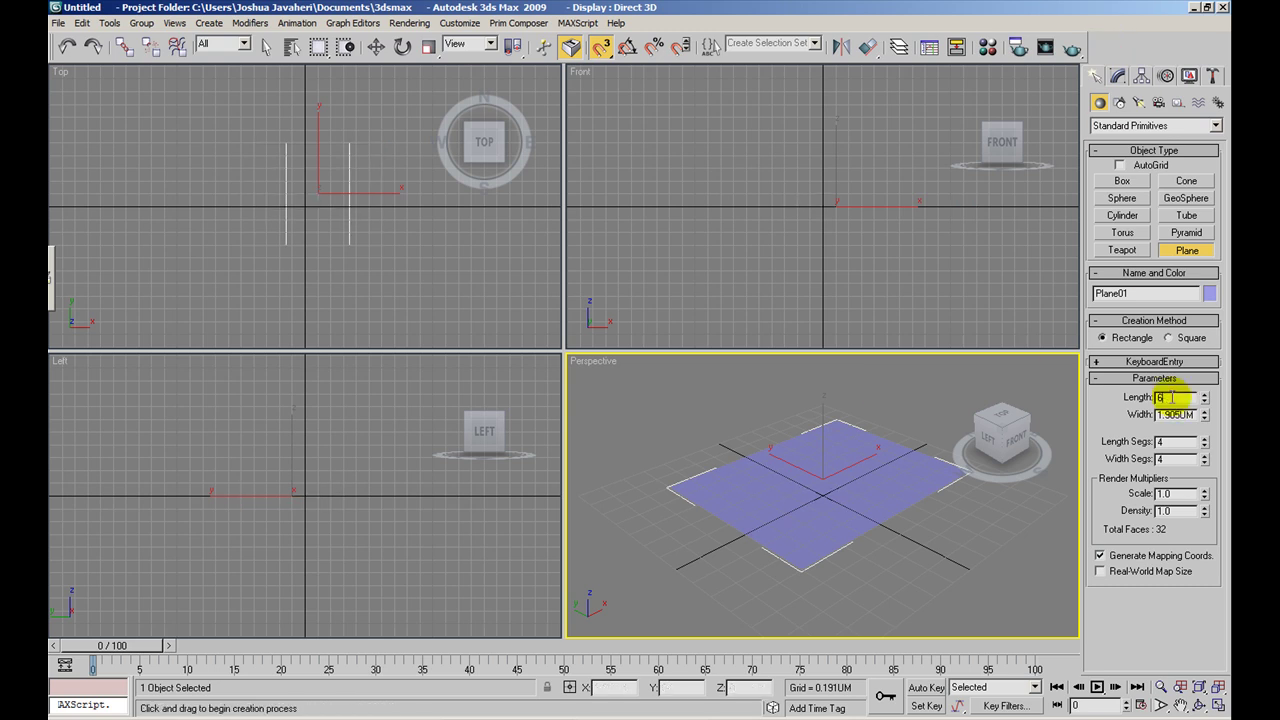
pyautogui.write('60')
pyautogui.press('Tab')
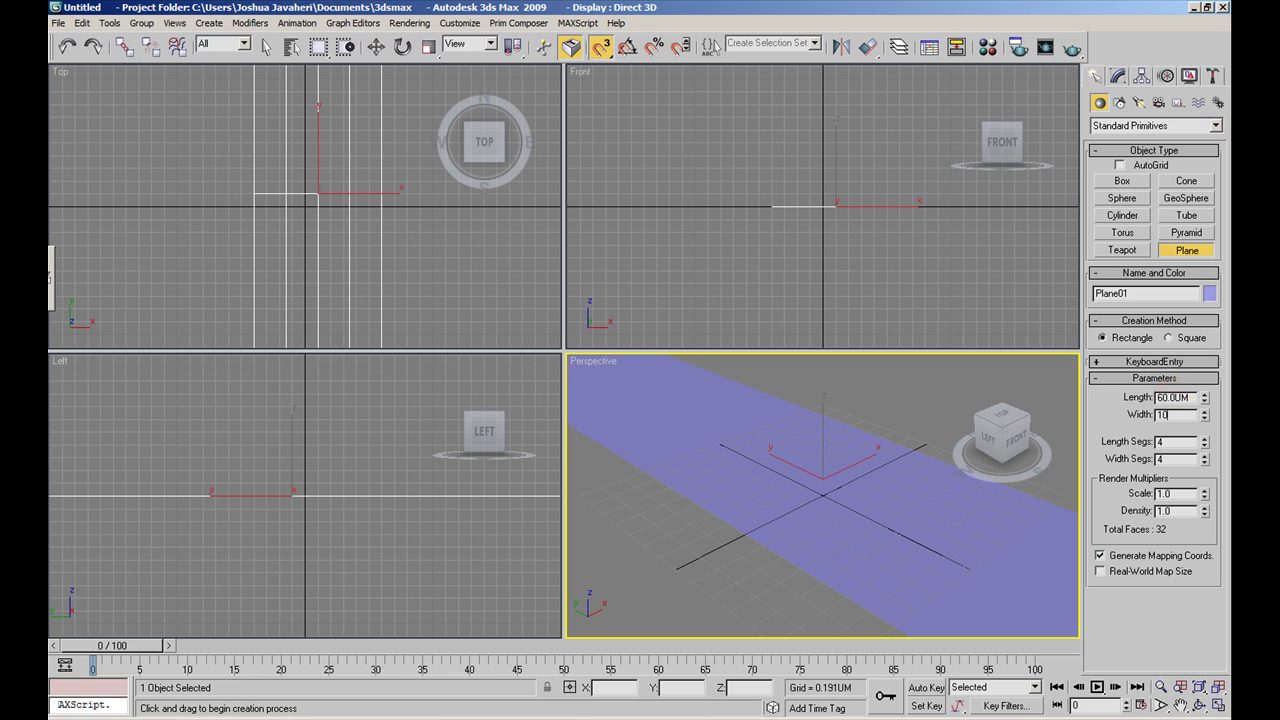
pyautogui.write('1')
pyautogui.press('Tab')
pyautogui.write('1')
pyautogui.press('Return')
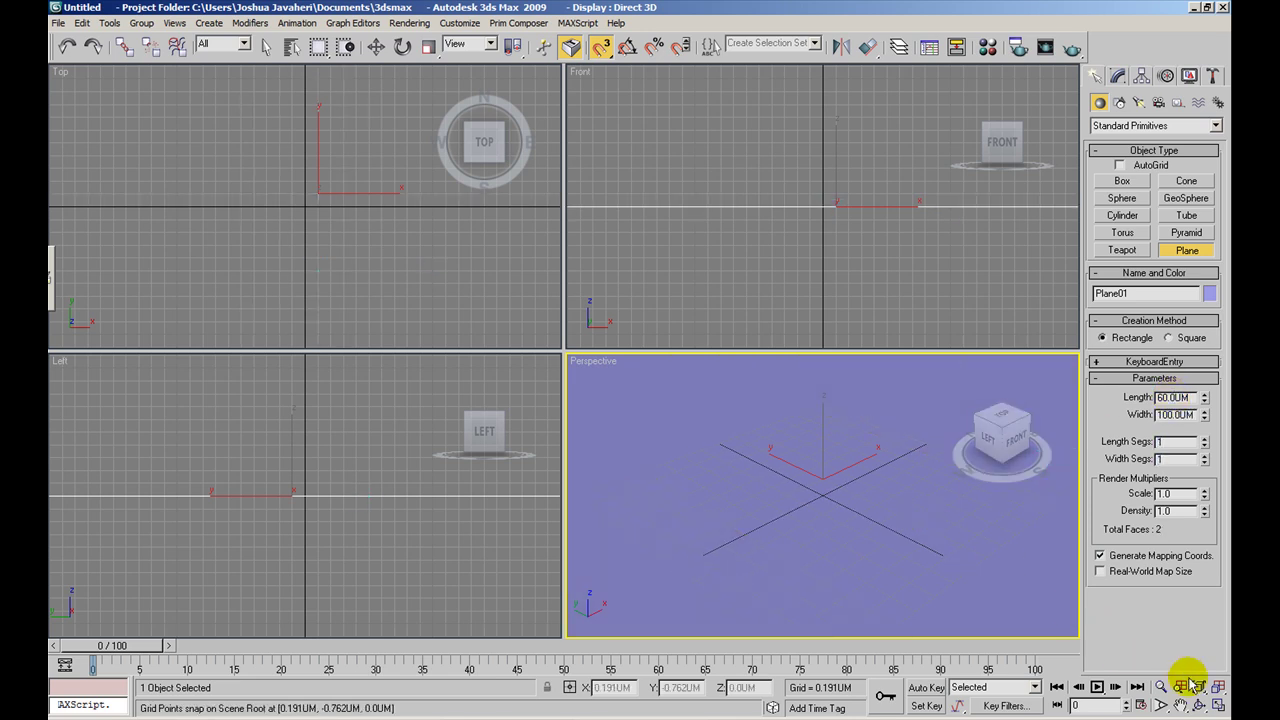
# - Maximize the perspective viewport and frame the whole plane in it
pyautogui.click(1218, 705)
pyautogui.scroll(-5, 640, 361)
pyautogui.scroll(2, 580, 320)
pyautogui.moveTo(580, 320); pyautogui.dragTo(592, 307, button='middle')
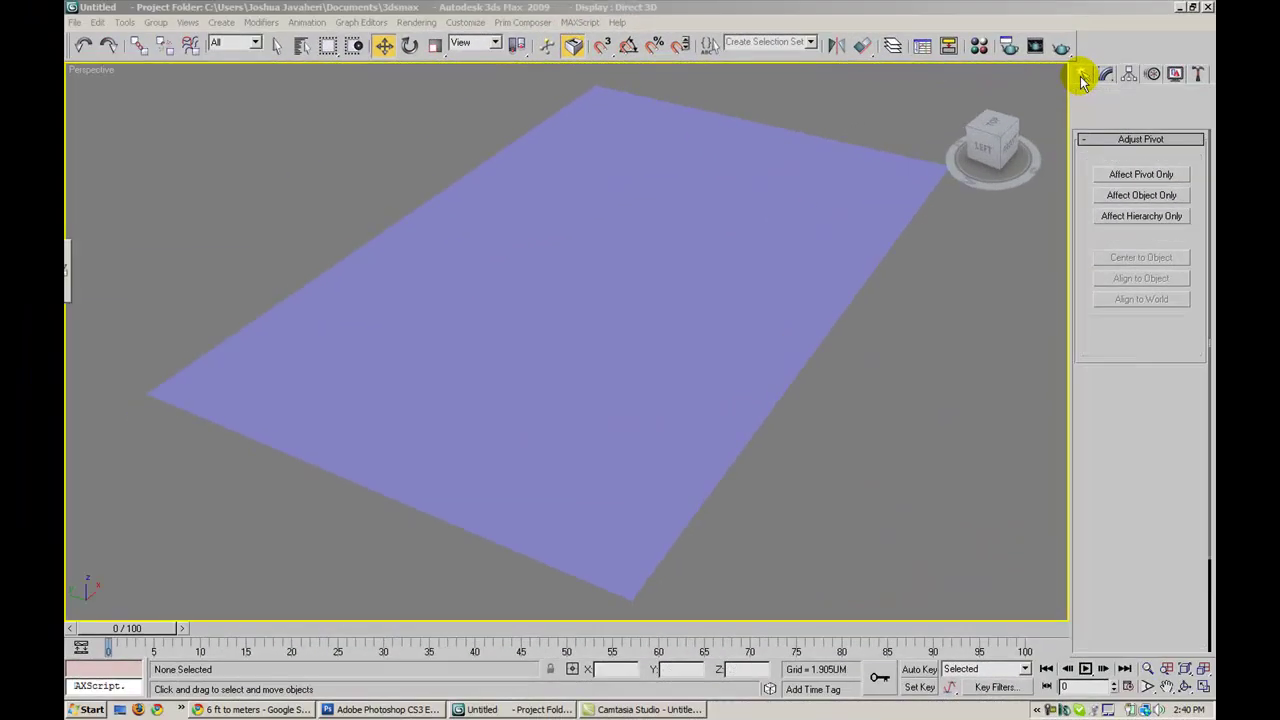
# - Select the field plane, consult the stadium photo in Photoshop for the ground around the pitch, and return to 3ds Max
pyautogui.click(1083, 76)
pyautogui.click(678, 286)
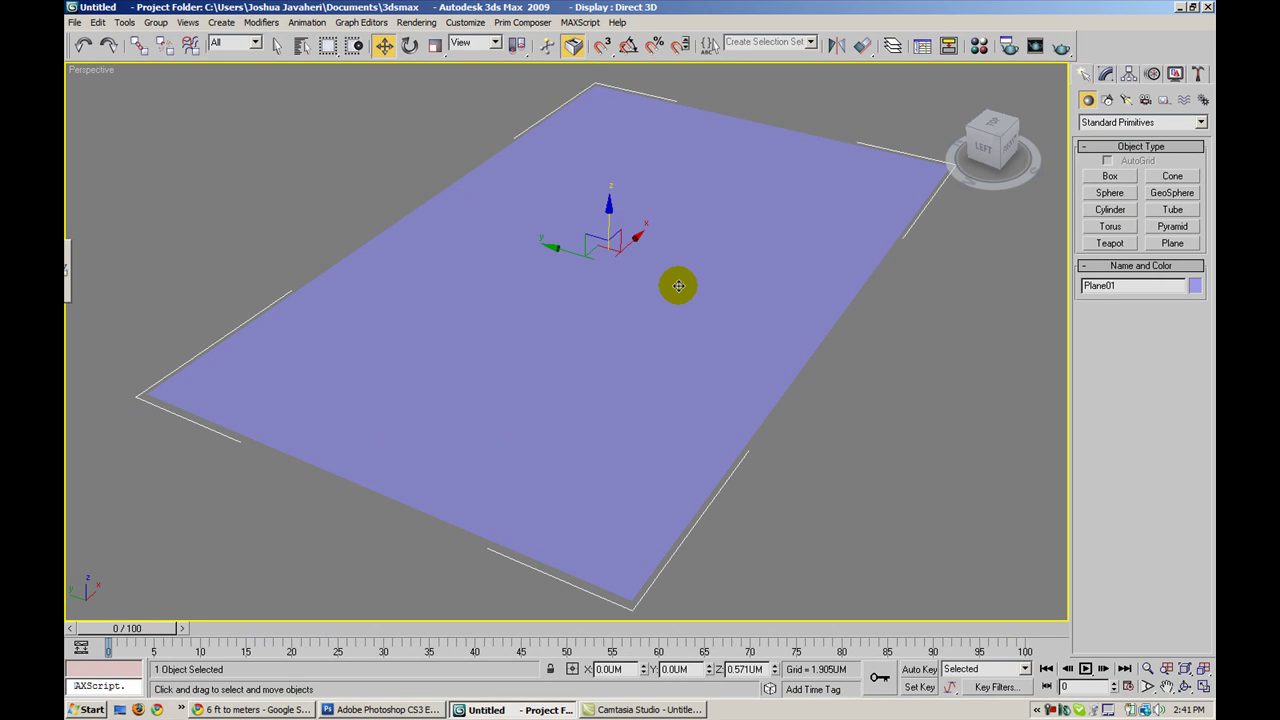
pyautogui.keyDown('alt'); pyautogui.moveTo(665, 294); pyautogui.dragTo(700, 306, button='middle'); pyautogui.keyUp('alt')
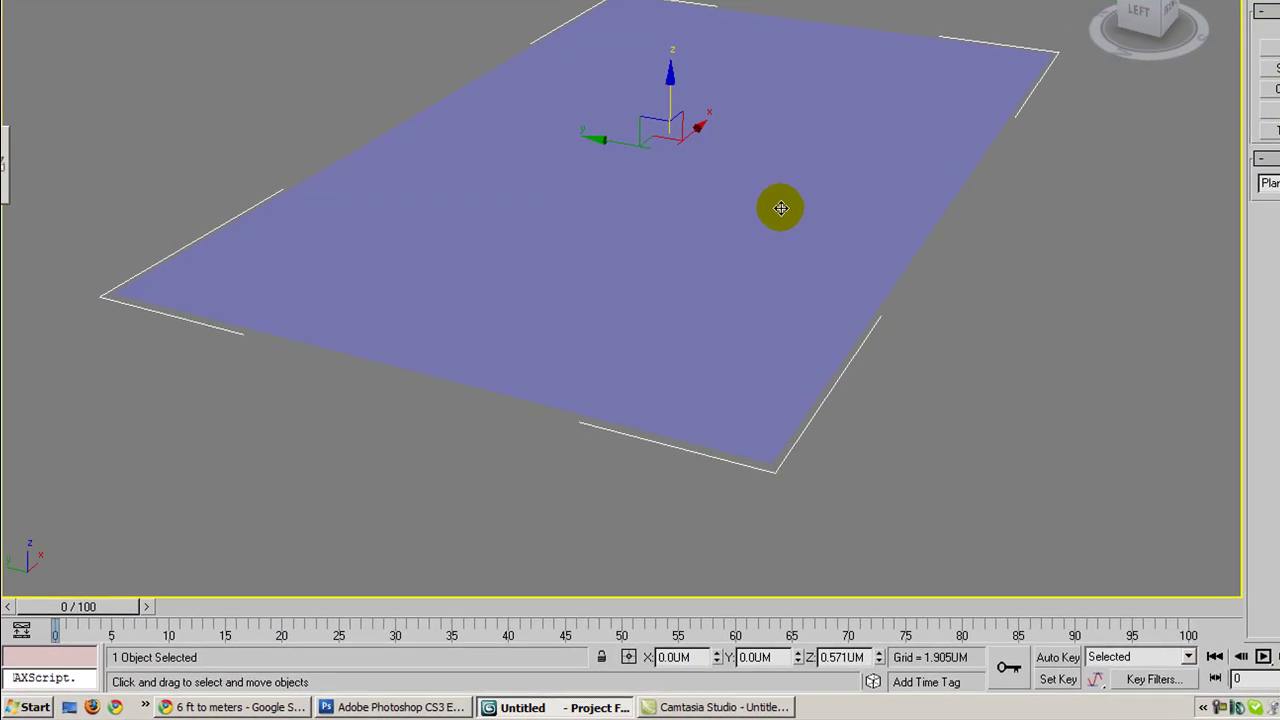
pyautogui.click(440, 707)
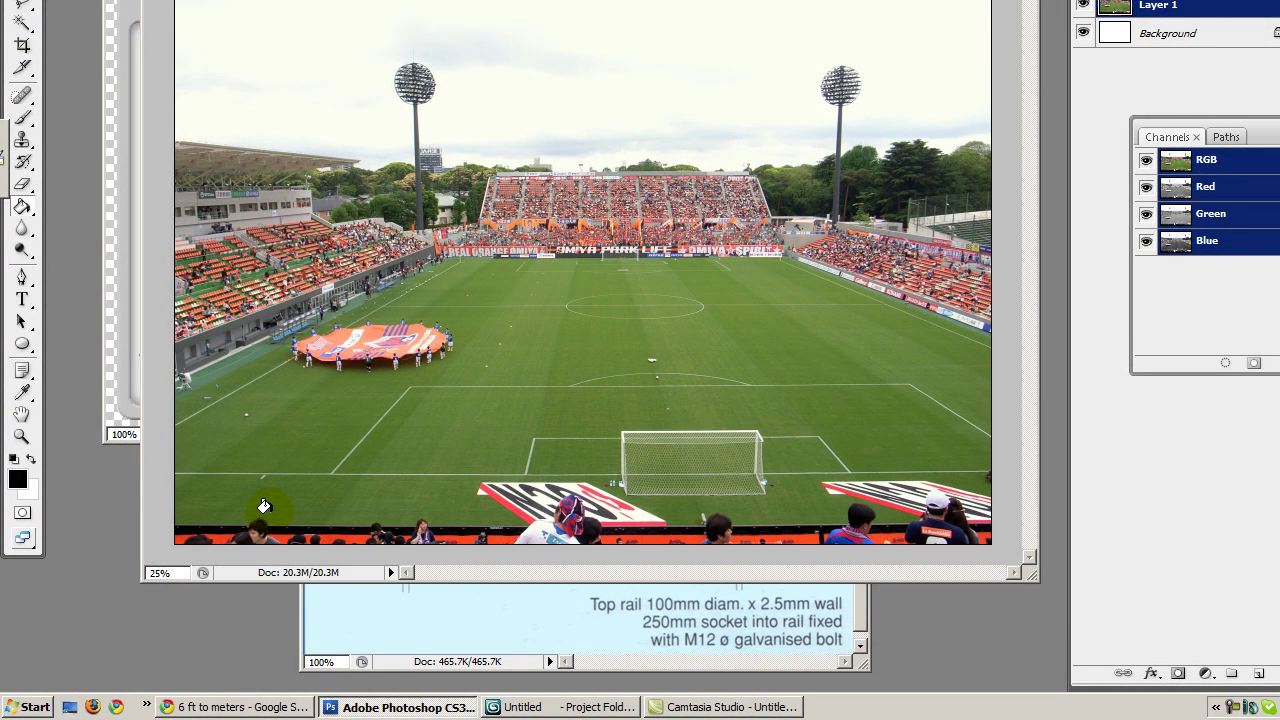
pyautogui.click(551, 706)
# - Unhide all objects to bring back the larger ground plane surrounding the field
pyautogui.rightClick(962, 358)
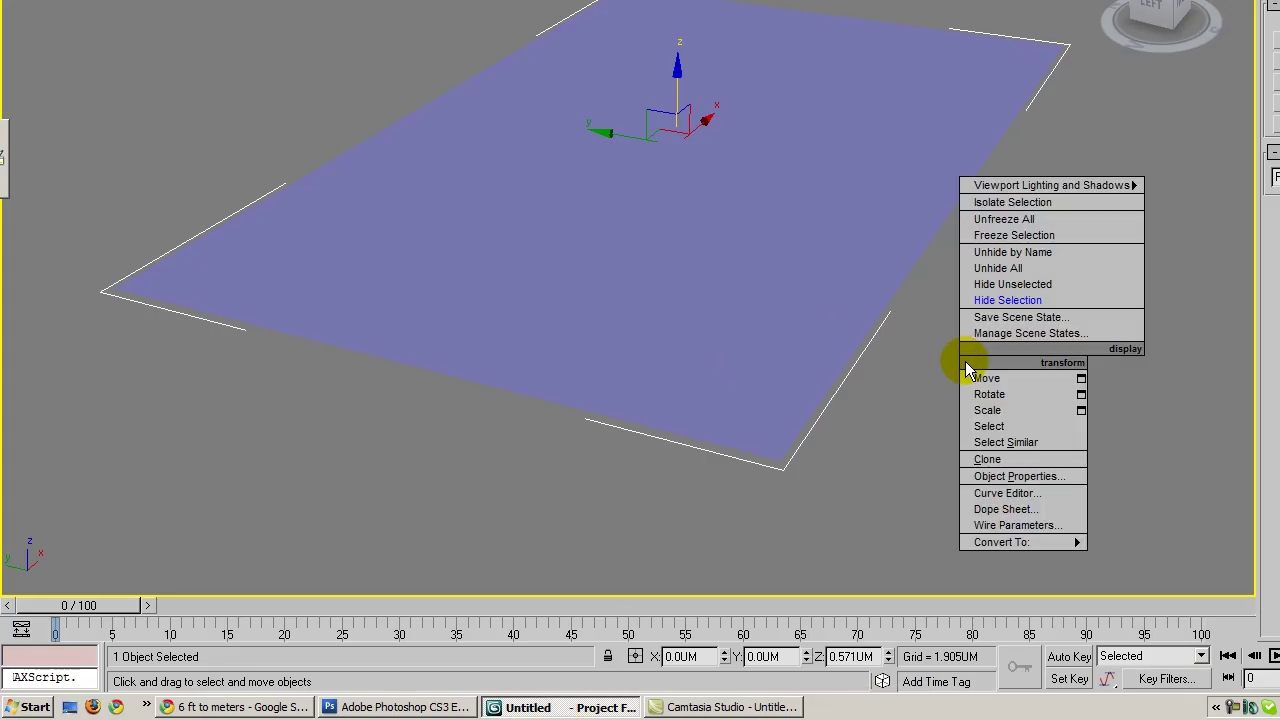
pyautogui.click(988, 270)
pyautogui.click(1060, 335)
pyautogui.click(984, 312)
pyautogui.keyDown('alt'); pyautogui.moveTo(484, 244); pyautogui.dragTo(457, 250, button='middle'); pyautogui.keyUp('alt')
# - Examine the outer ground plane and its border around the field by selecting and deselecting it
pyautogui.click(298, 52)
pyautogui.click(388, 180)
pyautogui.click(280, 63)
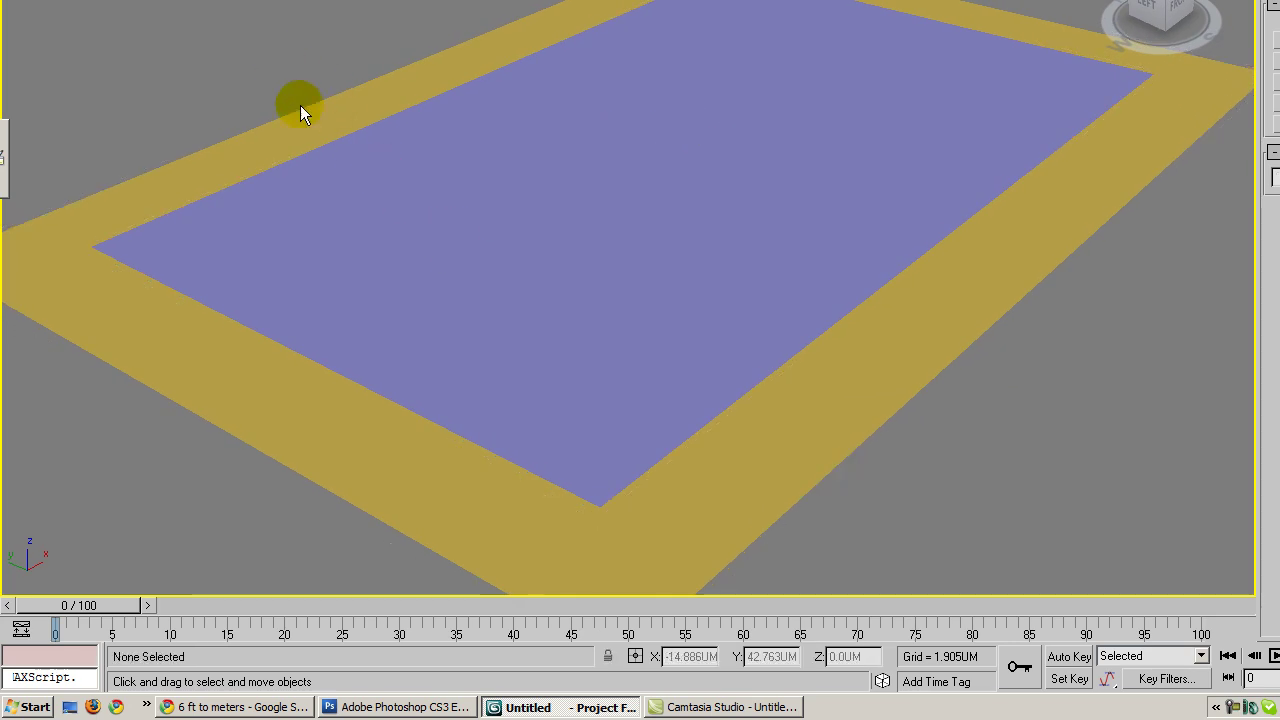
pyautogui.click(323, 191)
pyautogui.click(303, 143)
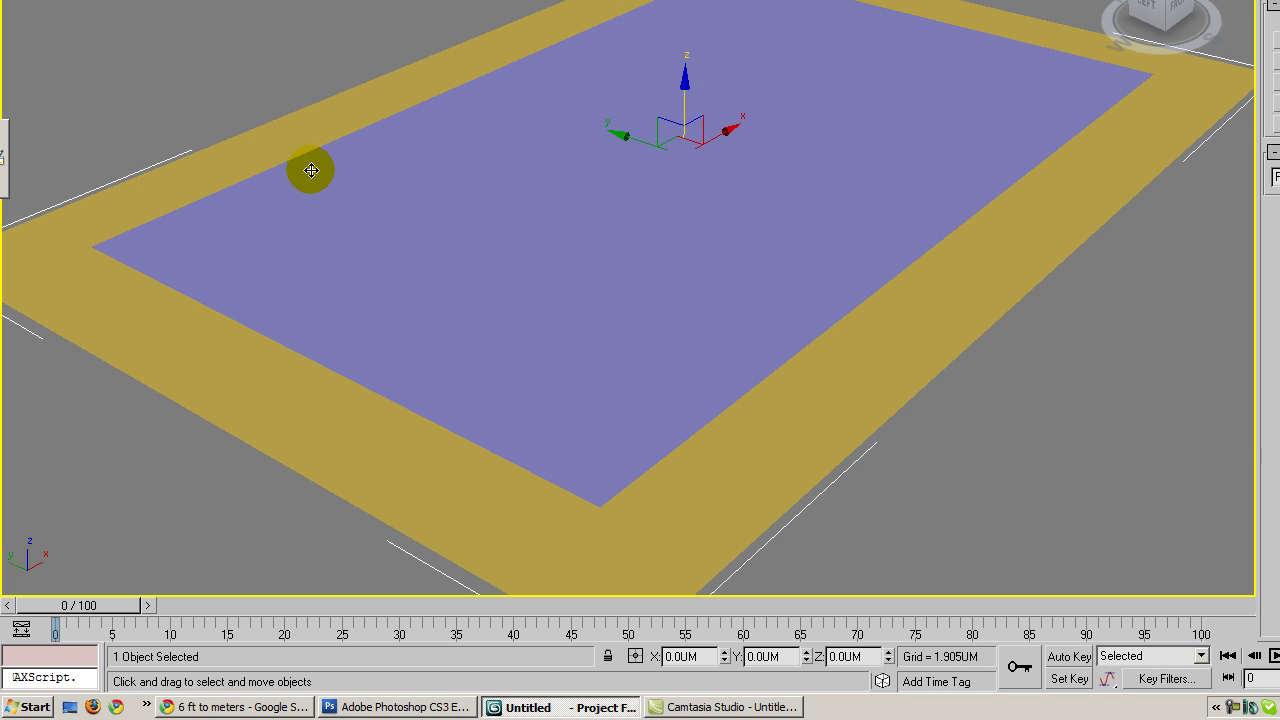
pyautogui.click(304, 87)
pyautogui.click(335, 166)
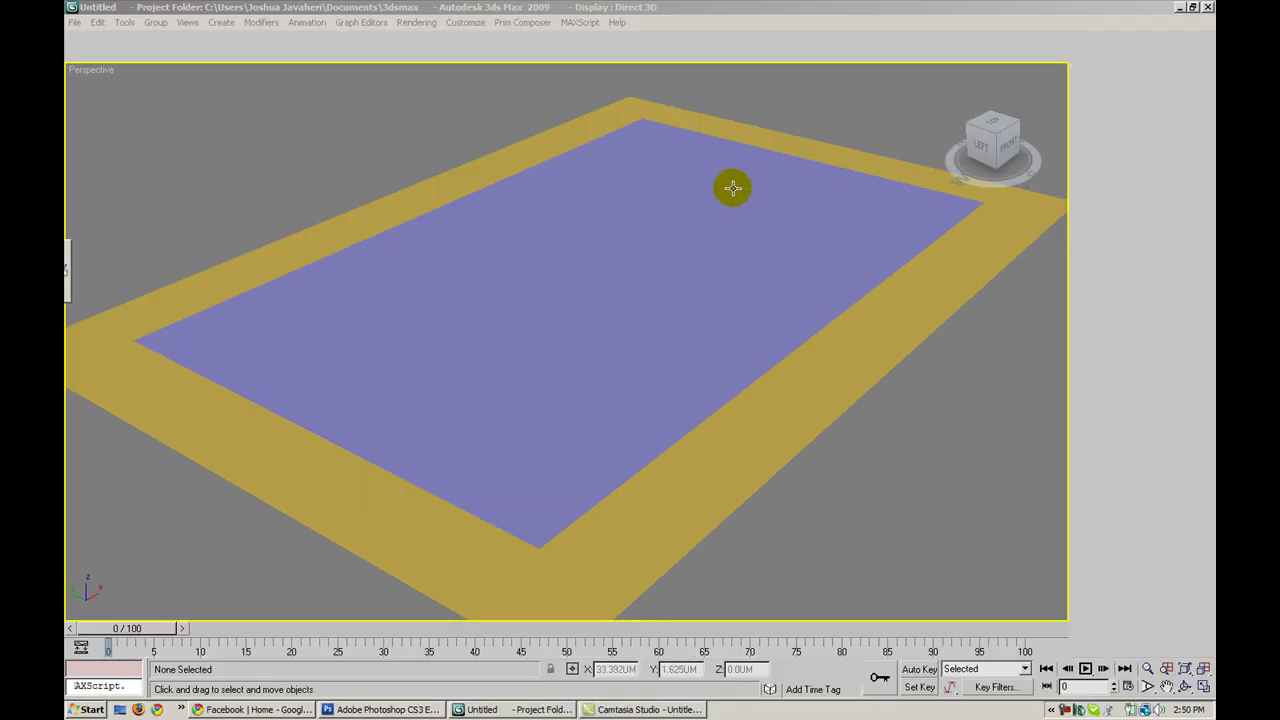
pyautogui.click(1056, 420)
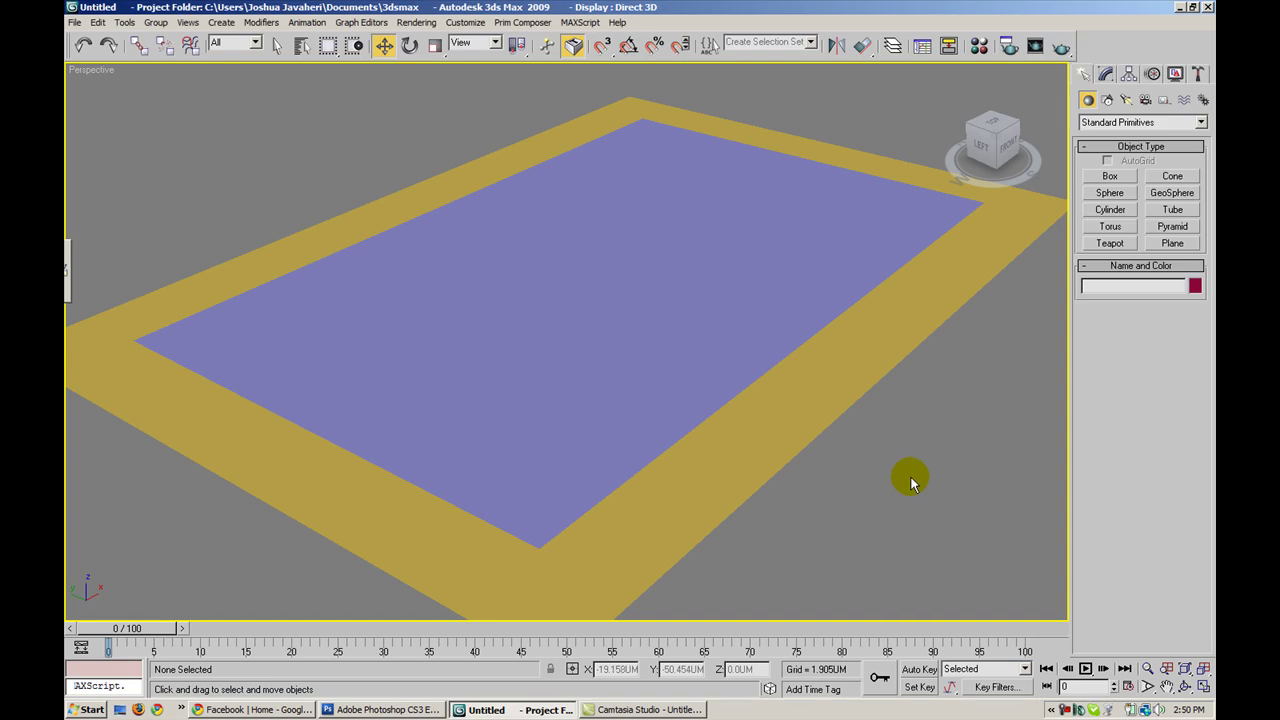
# - Switch to Photoshop, bring up the soccer diagram, and create a new 1000 by 600 pixel RGB document with a white background
pyautogui.click(418, 710)
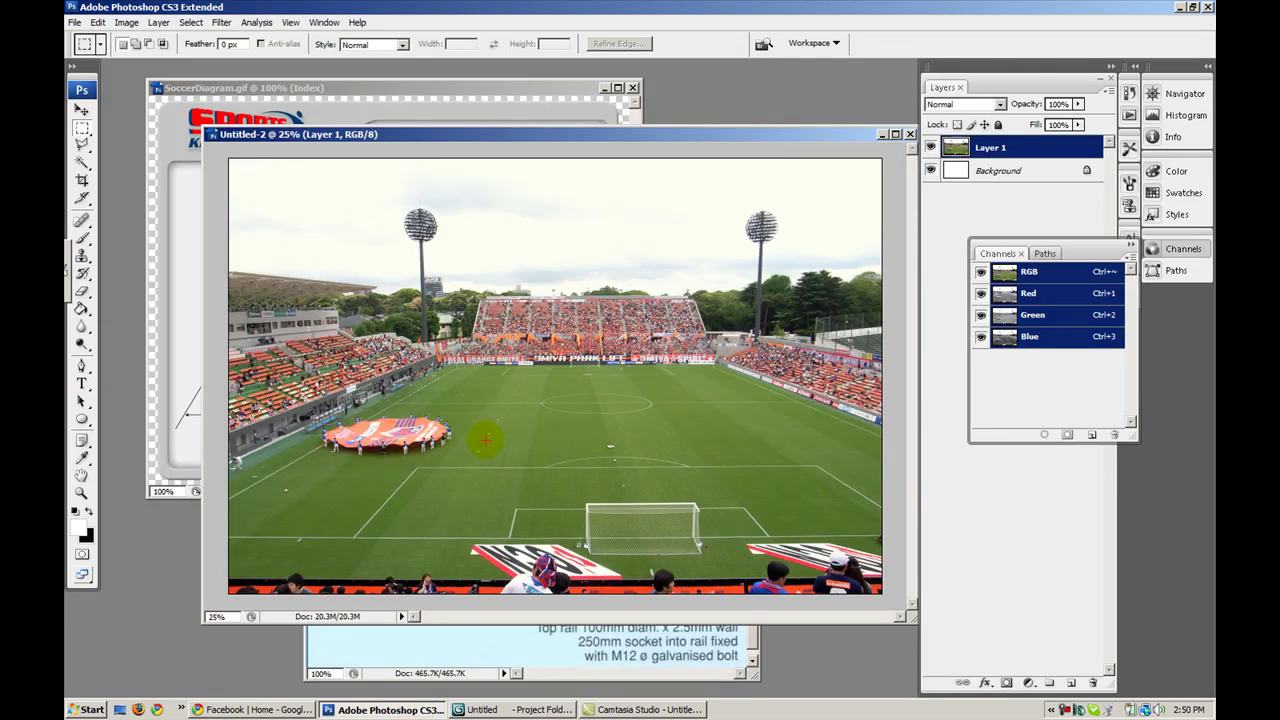
pyautogui.click(457, 88)
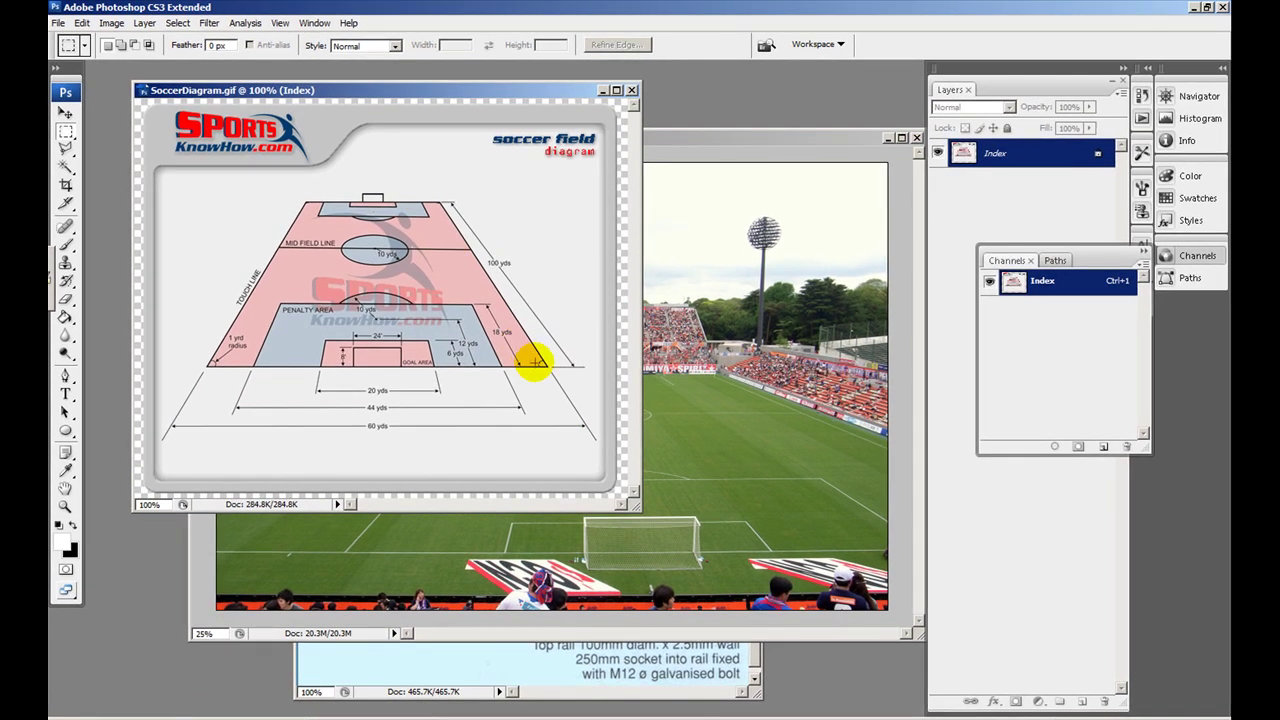
pyautogui.hotkey('ctrl', 'n')
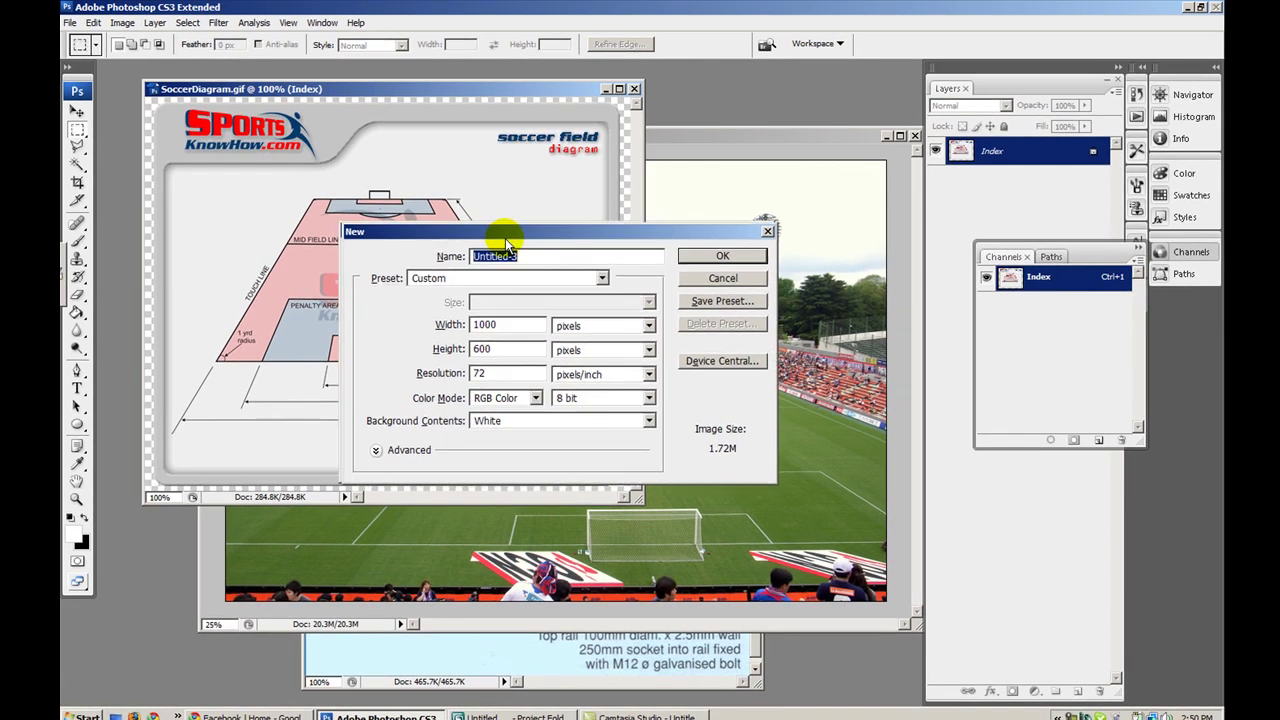
pyautogui.moveTo(505, 238); pyautogui.dragTo(613, 357)
pyautogui.moveTo(609, 443); pyautogui.dragTo(583, 466)
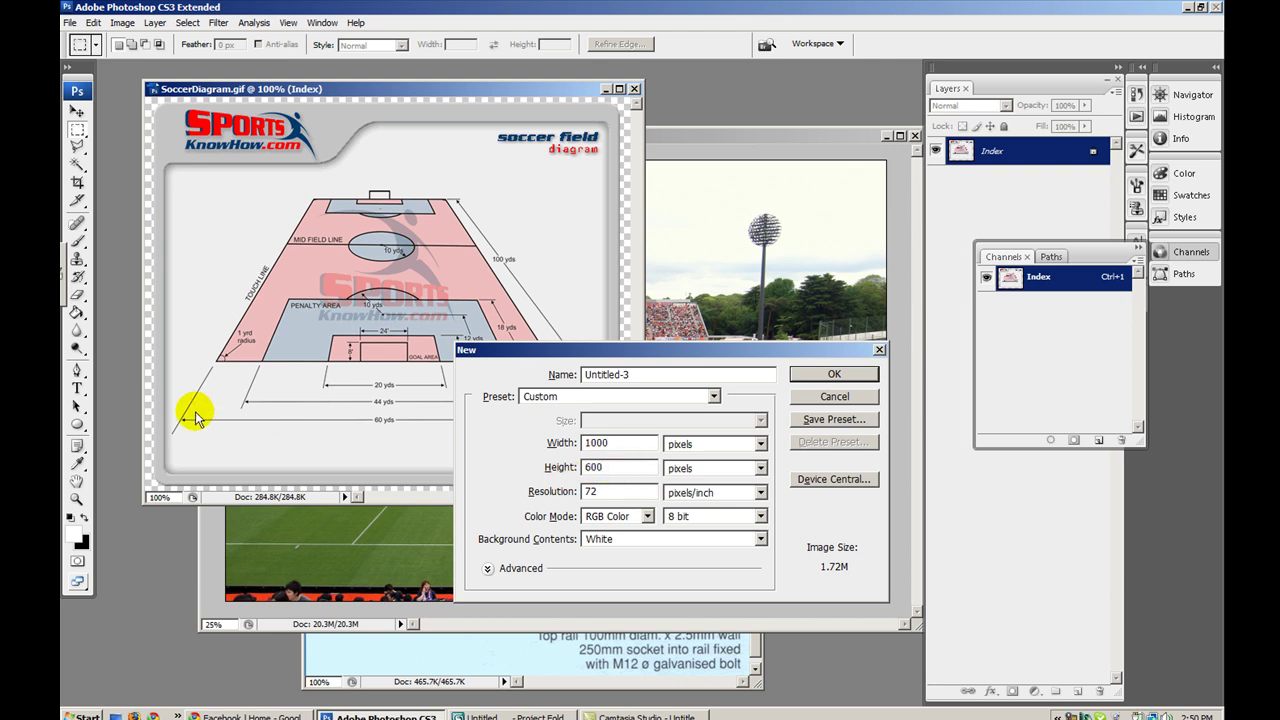
pyautogui.click(833, 375)
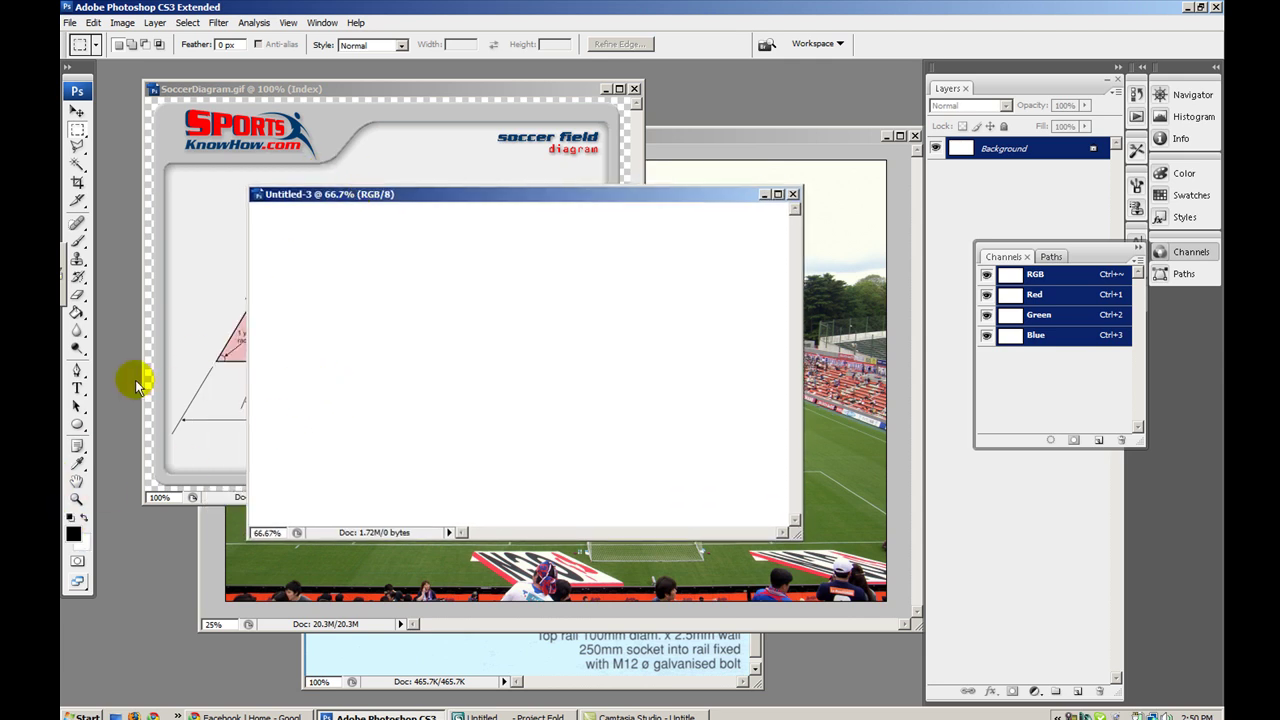
# - Fill the new document's background with black and consult the soccer diagram before returning to the black canvas
pyautogui.click(77, 313)
pyautogui.click(310, 309)
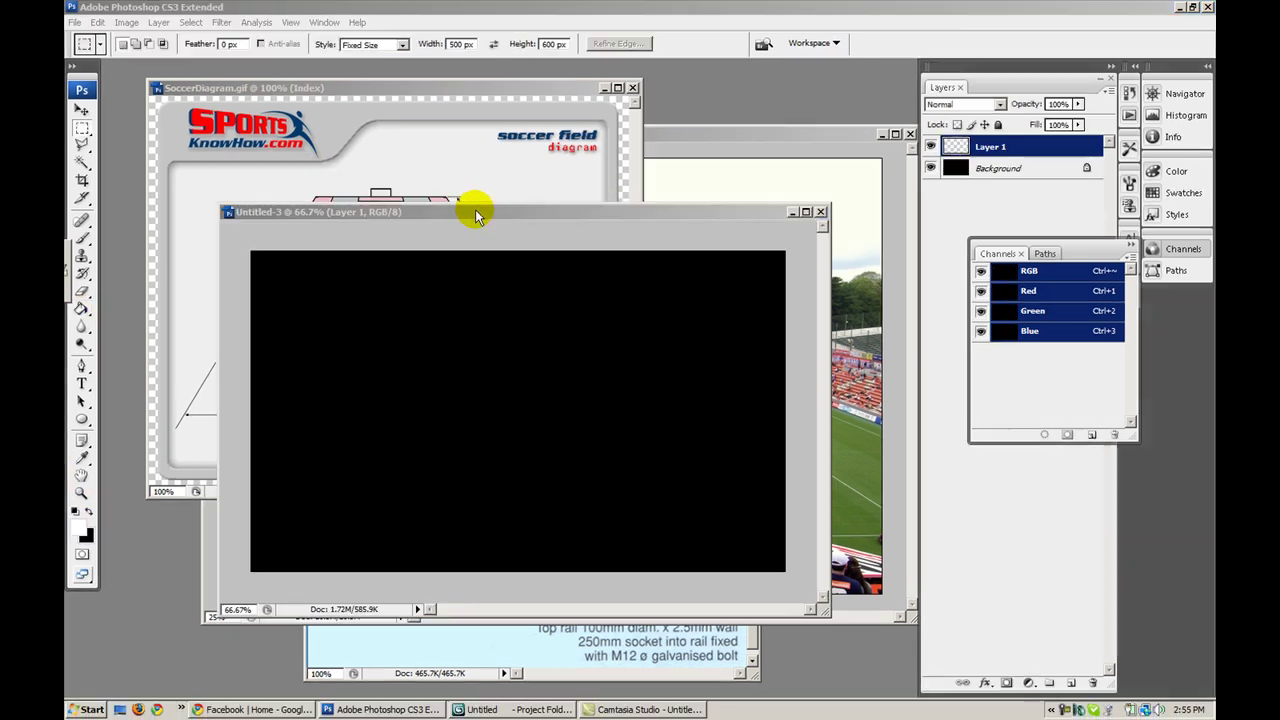
pyautogui.moveTo(475, 209); pyautogui.dragTo(491, 223)
pyautogui.click(458, 91)
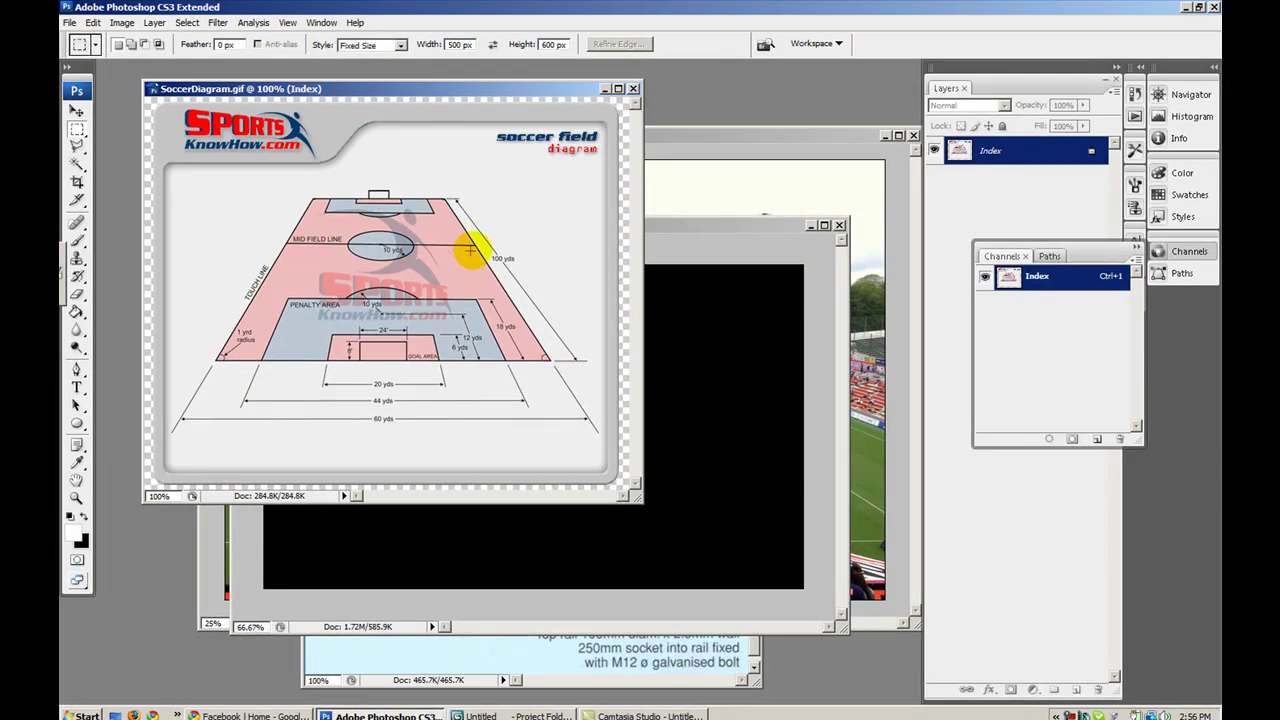
pyautogui.click(654, 229)
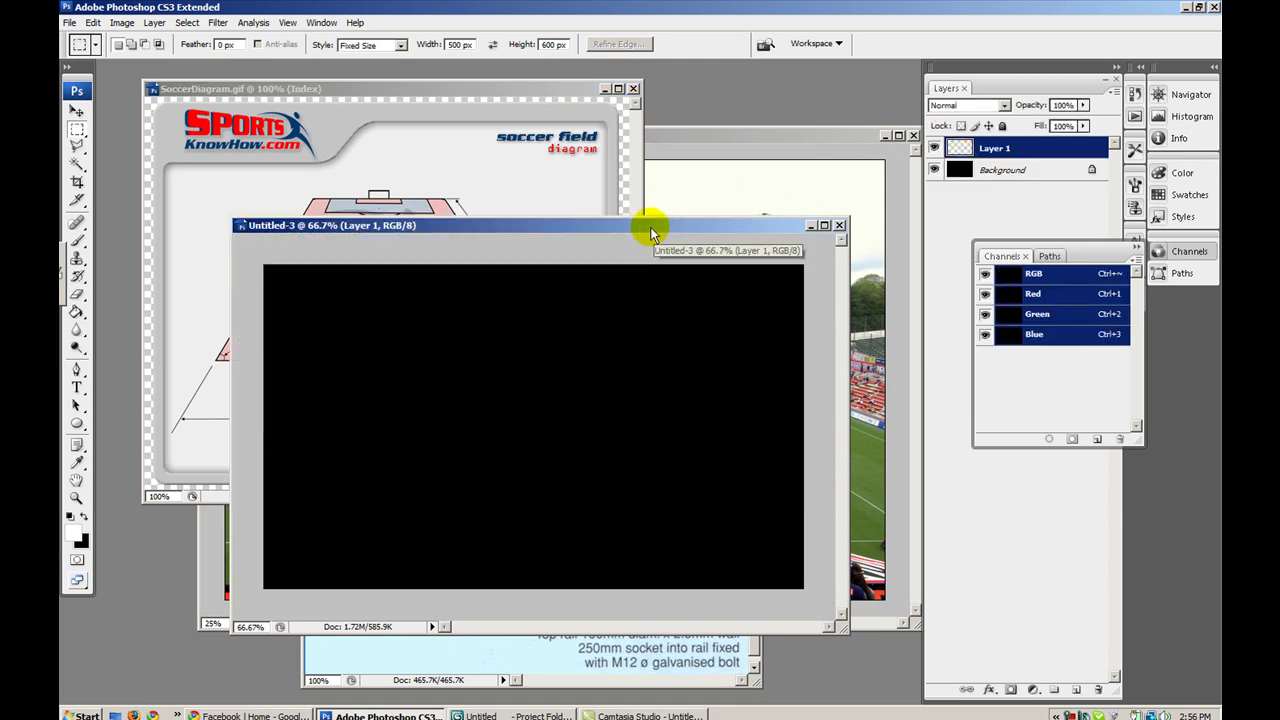
# - Select the canvas's left half with a fixed-size 500 by 600 px marquee and stroke it with a centered 2 px white line
pyautogui.click(455, 45)
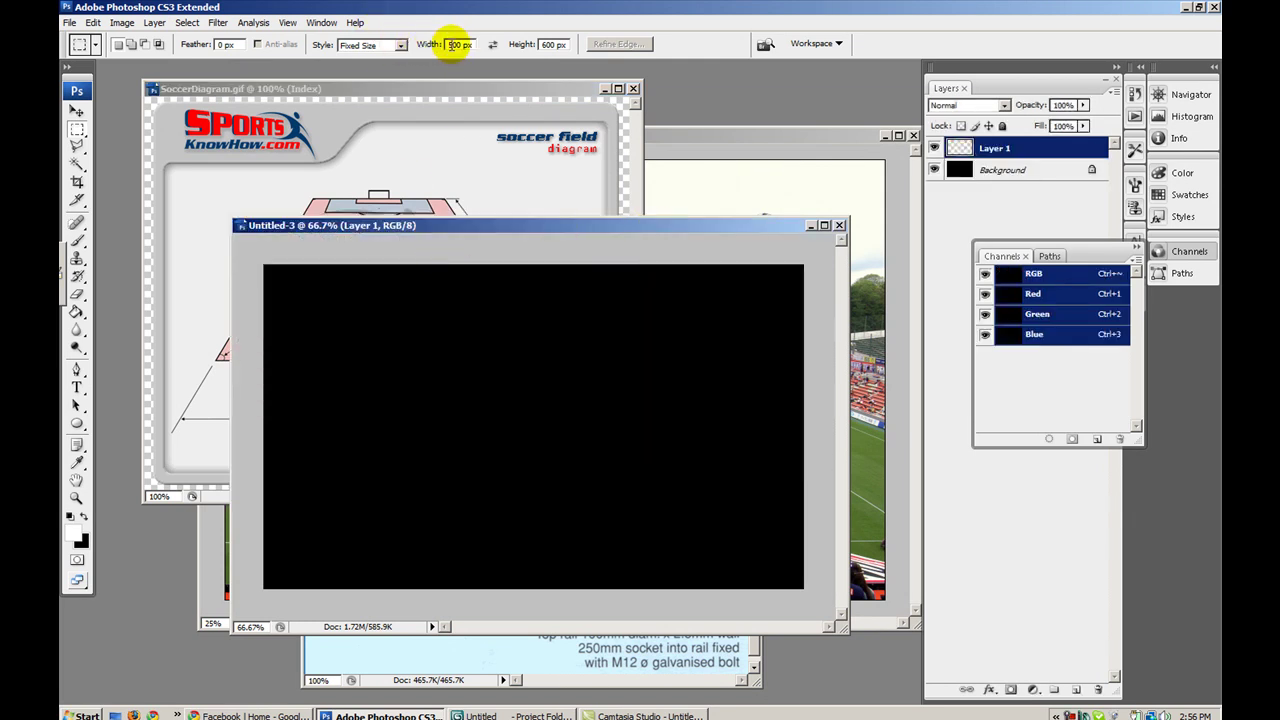
pyautogui.moveTo(449, 45); pyautogui.dragTo(463, 45)
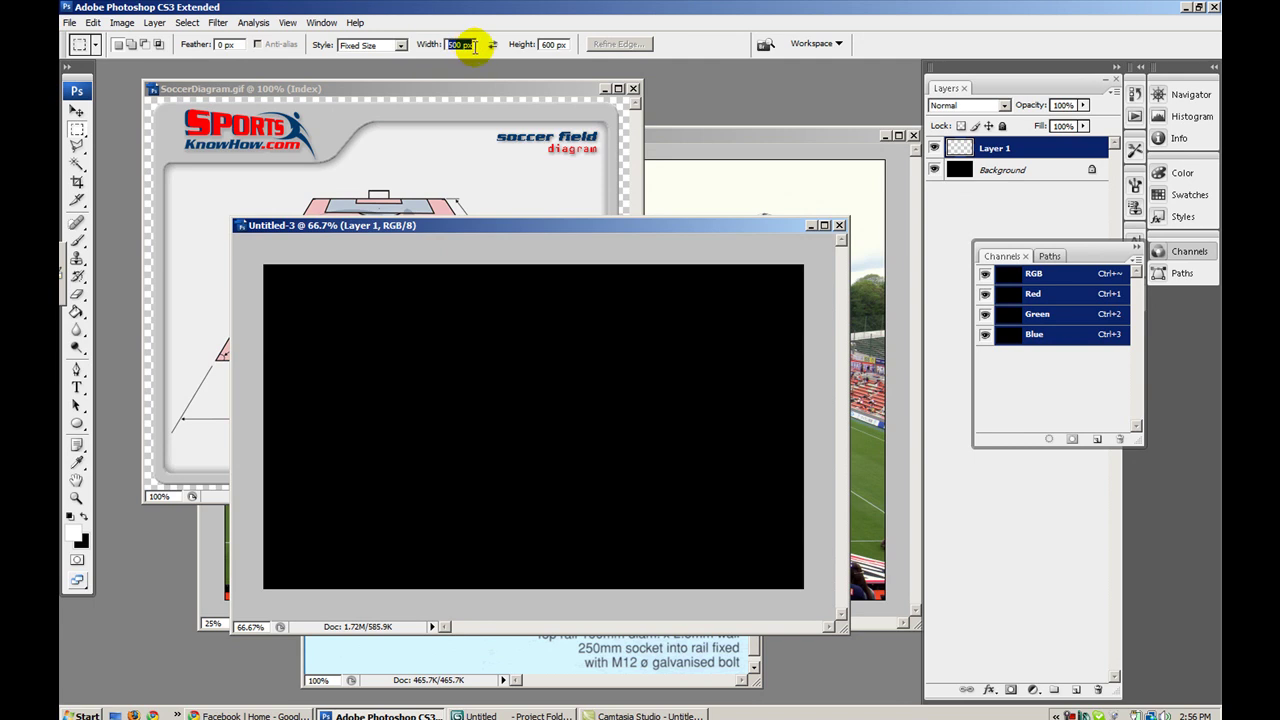
pyautogui.click(556, 44)
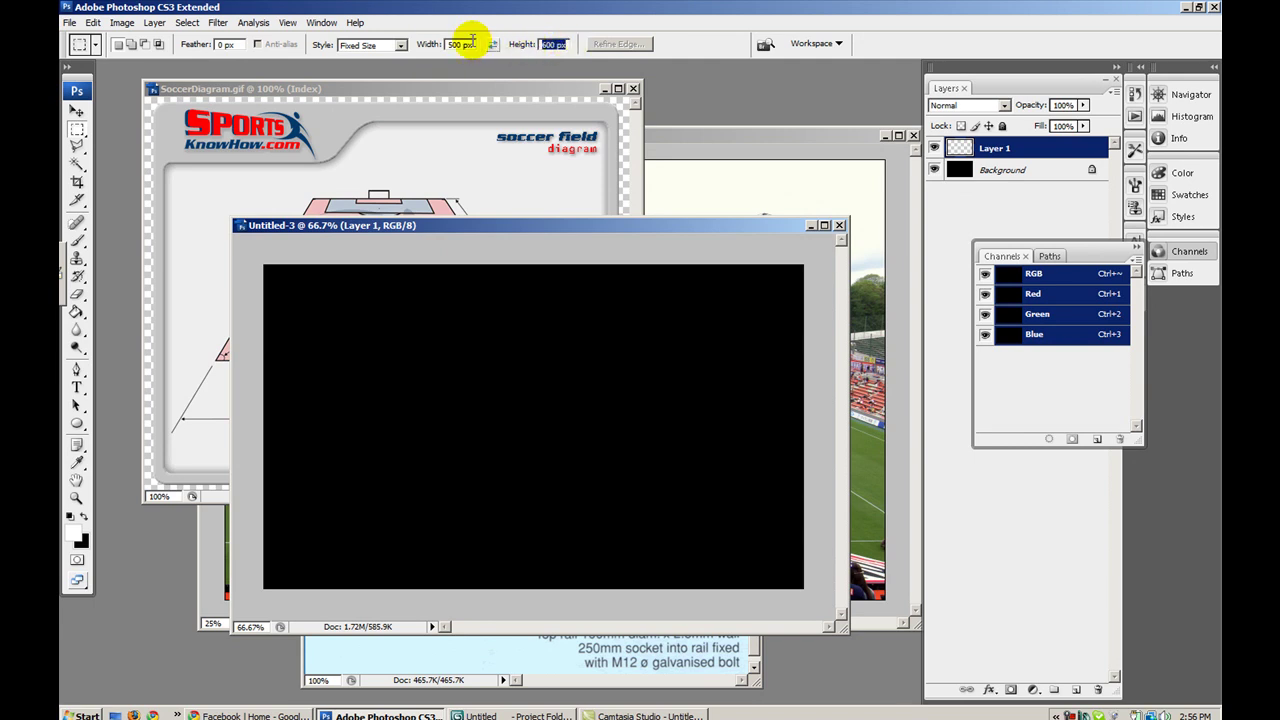
pyautogui.click(552, 45)
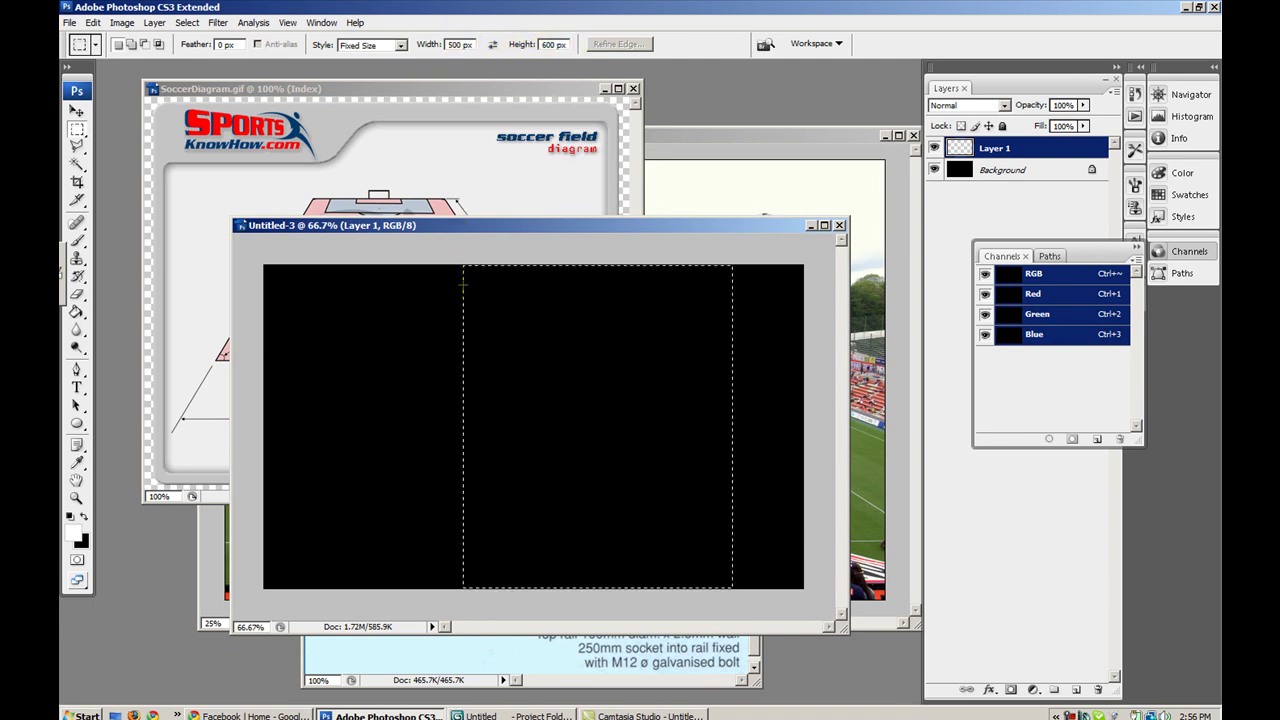
pyautogui.click(386, 265)
pyautogui.click(270, 266)
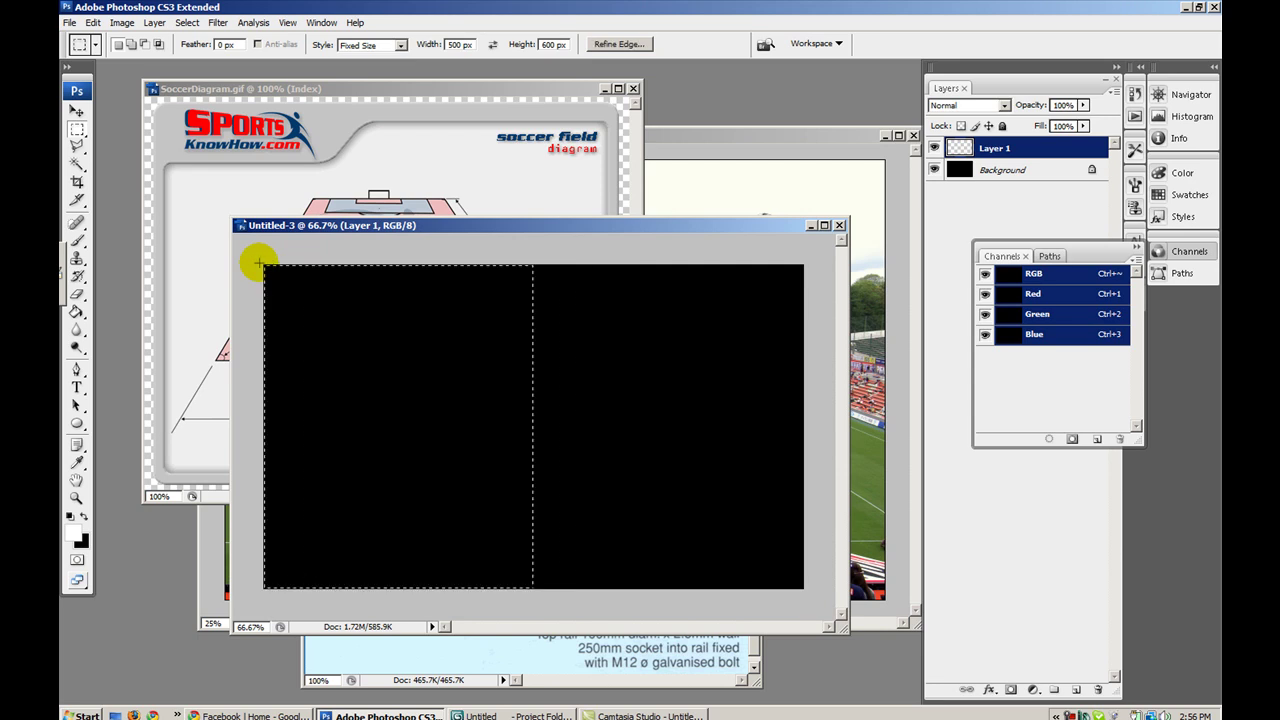
pyautogui.click(92, 22)
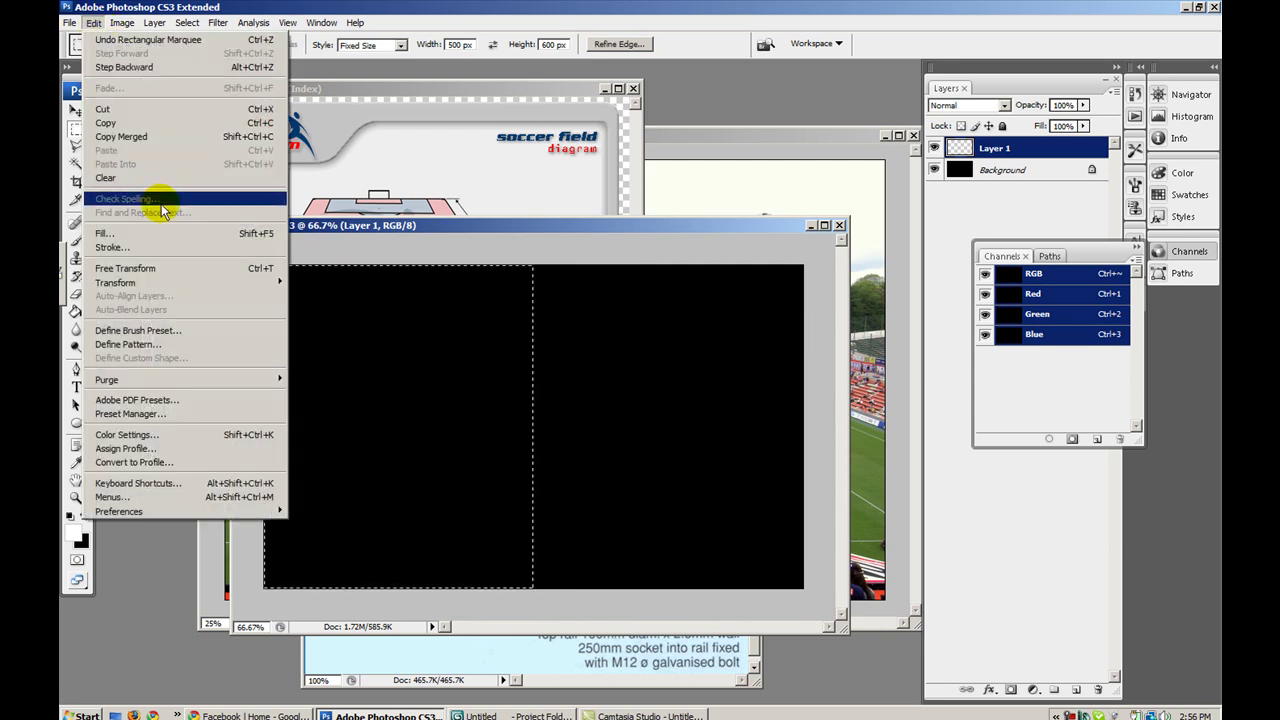
pyautogui.click(163, 246)
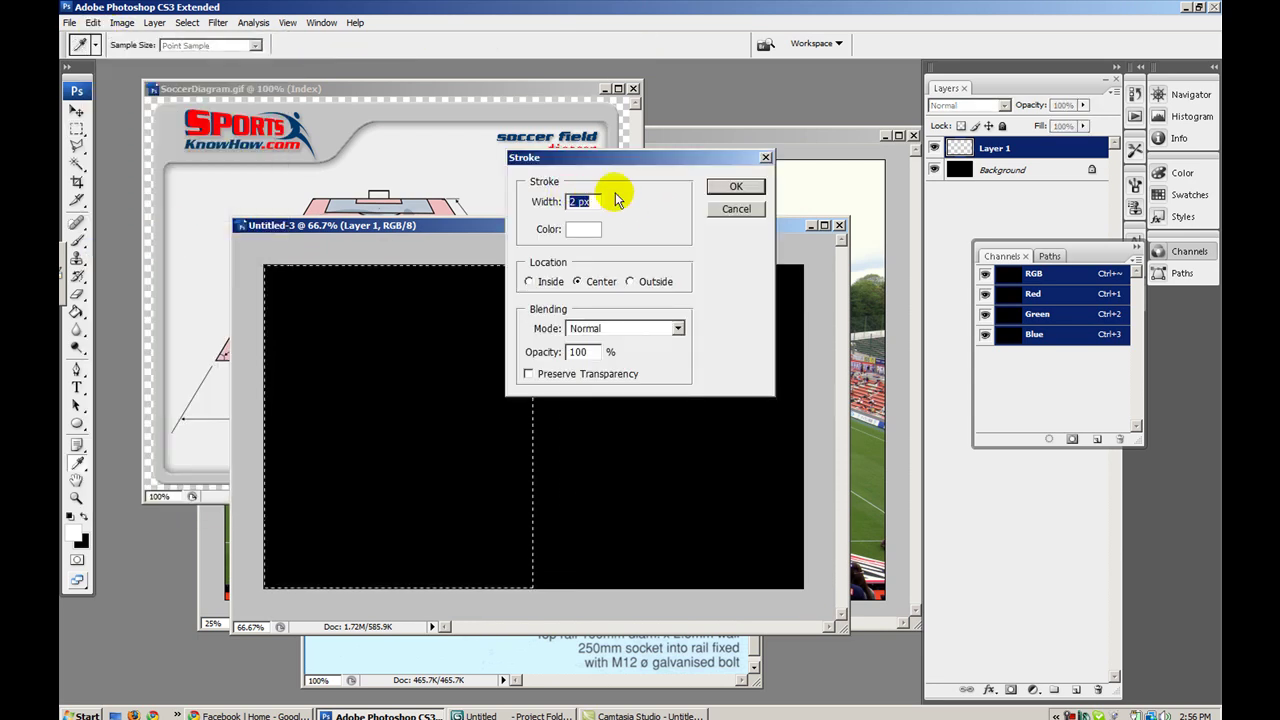
pyautogui.click(722, 188)
# - Select the canvas's right half with the fixed-size marquee, stroke it in white, and deselect
pyautogui.click(534, 266)
pyautogui.click(92, 22)
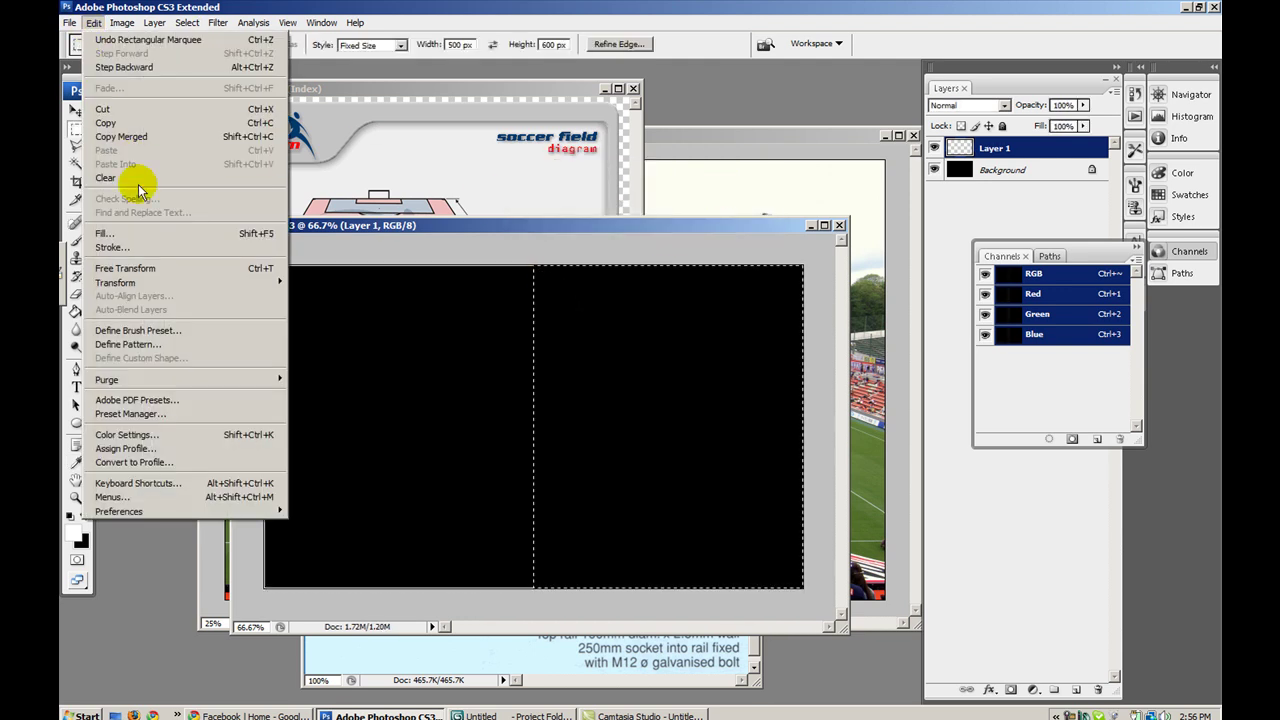
pyautogui.click(143, 247)
pyautogui.click(729, 186)
pyautogui.rightClick(598, 313)
pyautogui.click(615, 313)
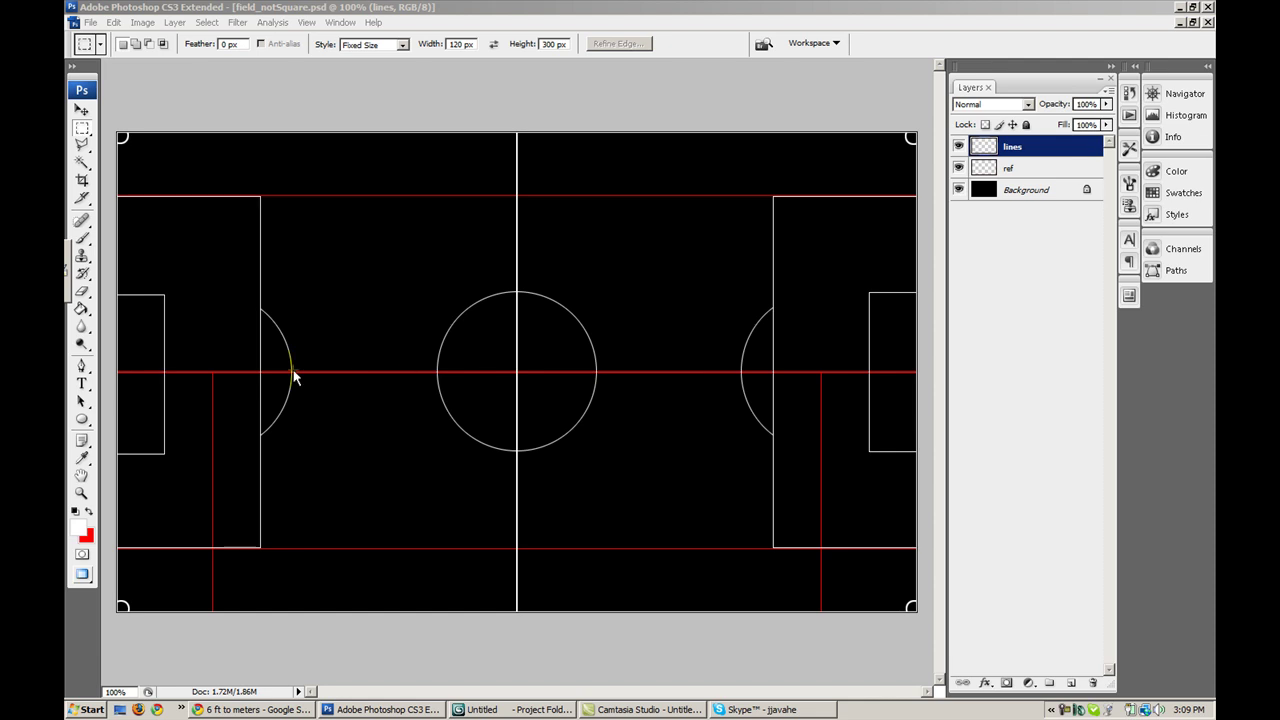
# - Hide the ref layer in field_notSquare.psd, clear the stray selection, and compare the field lines with the plane in 3ds Max
pyautogui.click(960, 169)
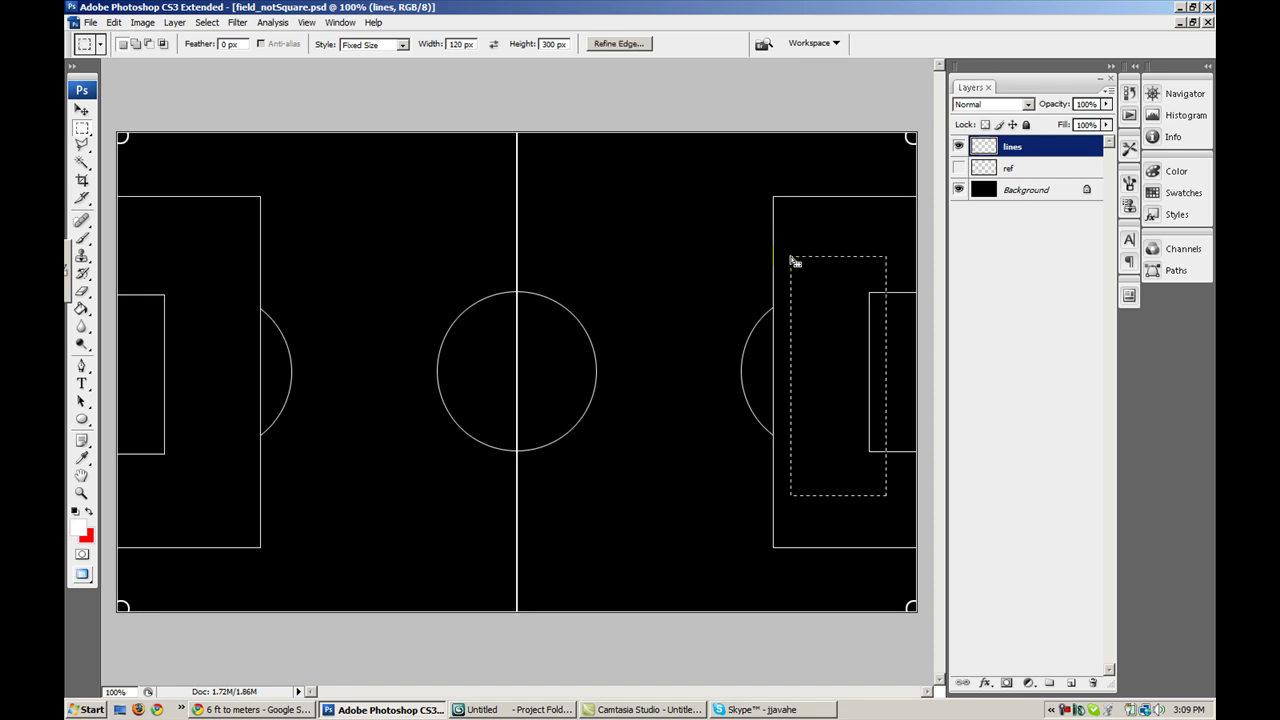
pyautogui.hotkey('ctrl', 'd')
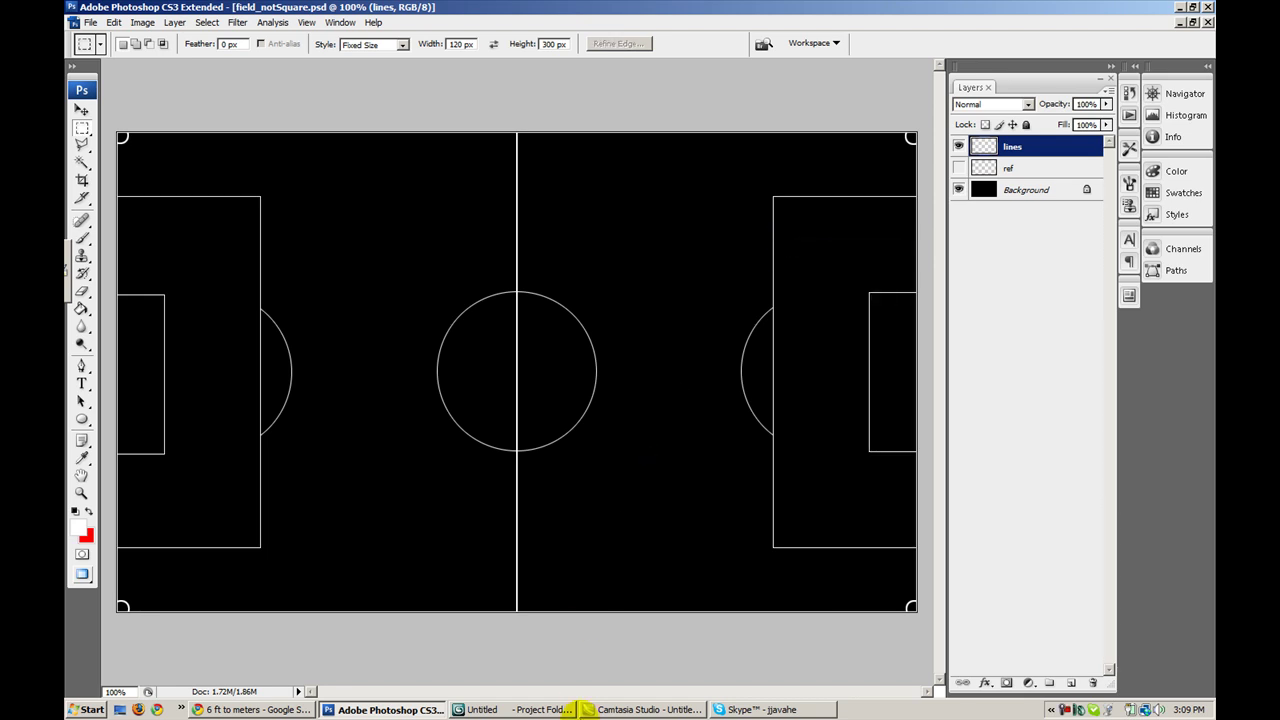
pyautogui.click(563, 709)
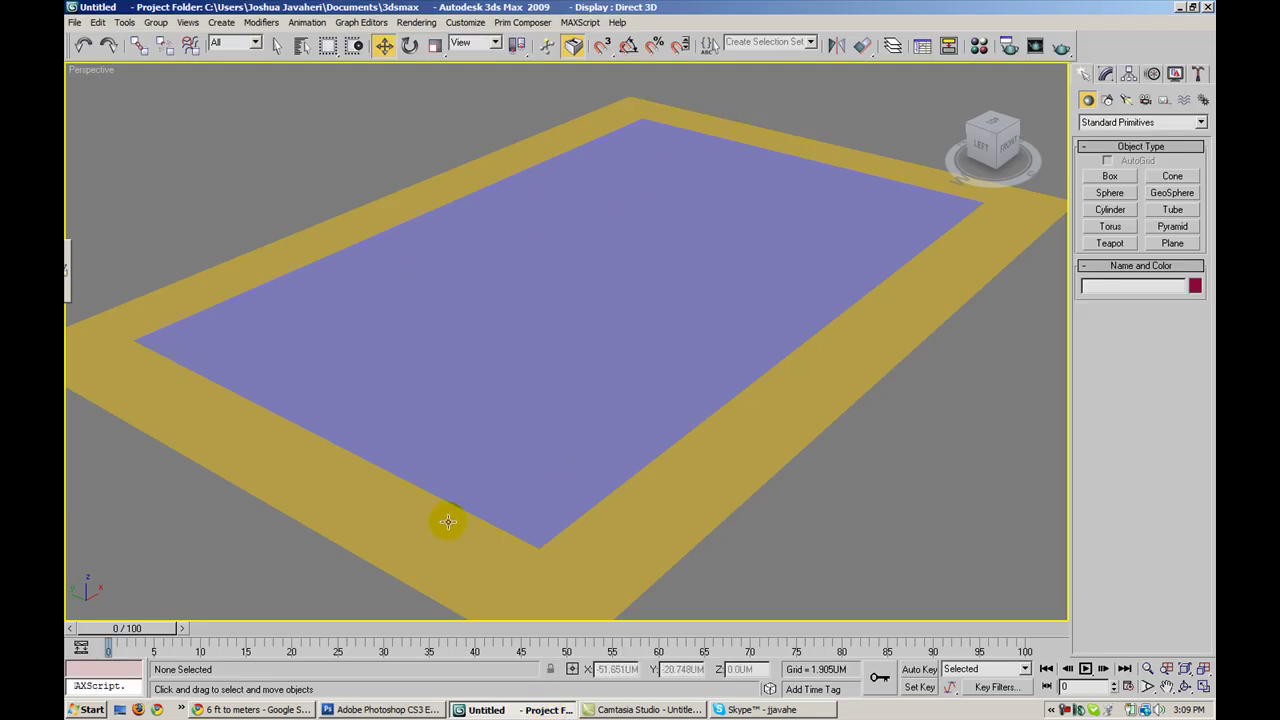
pyautogui.click(382, 709)
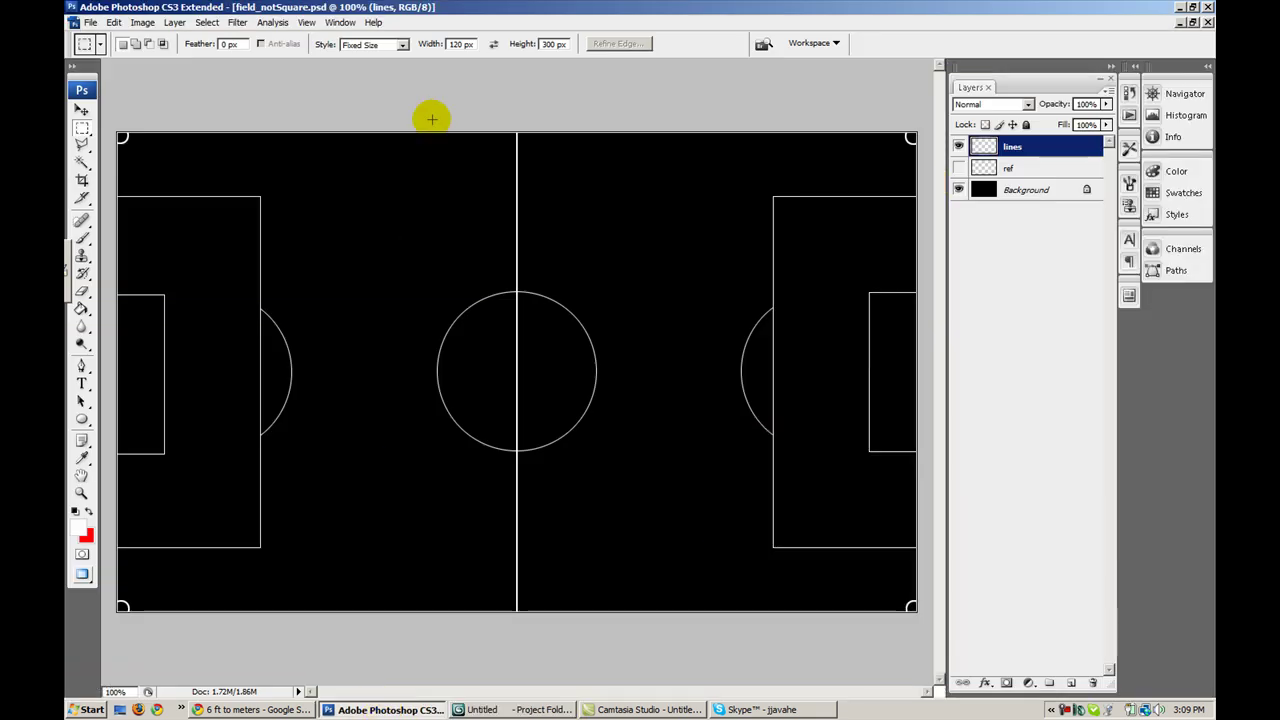
pyautogui.rightClick(442, 160)
pyautogui.click(451, 168)
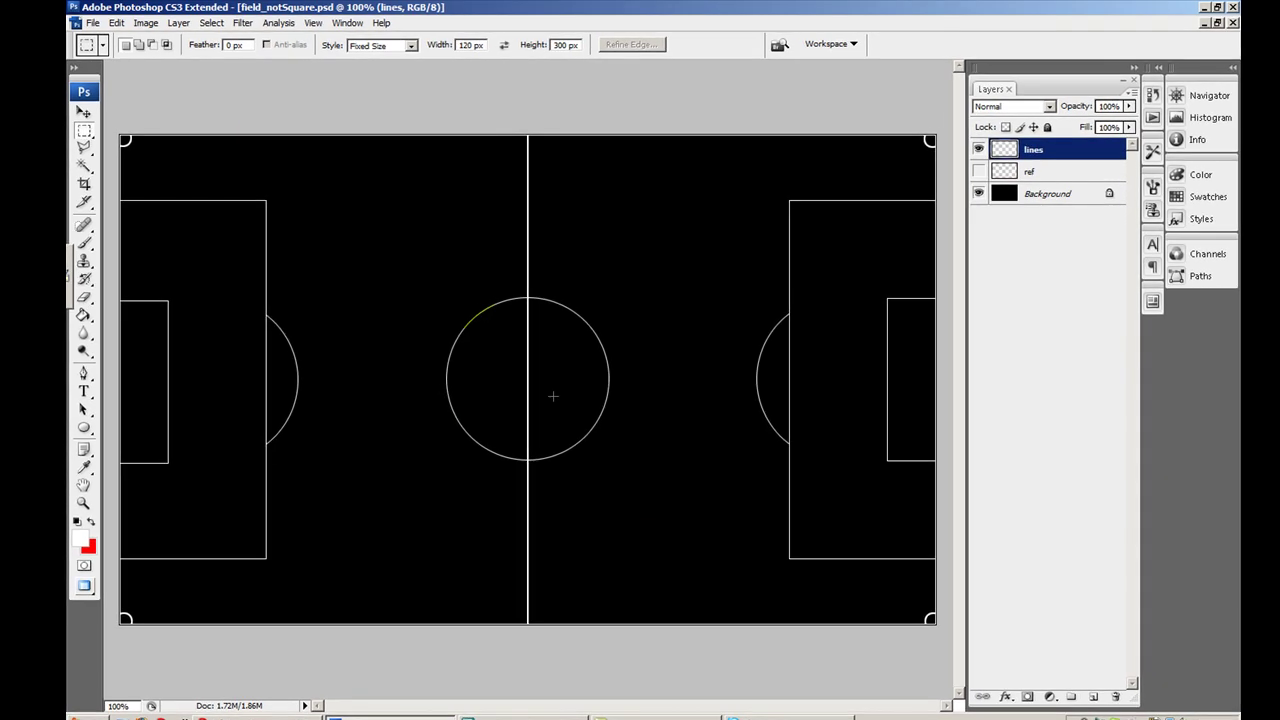
# - Check the pixel dimensions of field_notSquare.psd in the Image Size settings and leave them unchanged
pyautogui.click(145, 22)
pyautogui.click(170, 131)
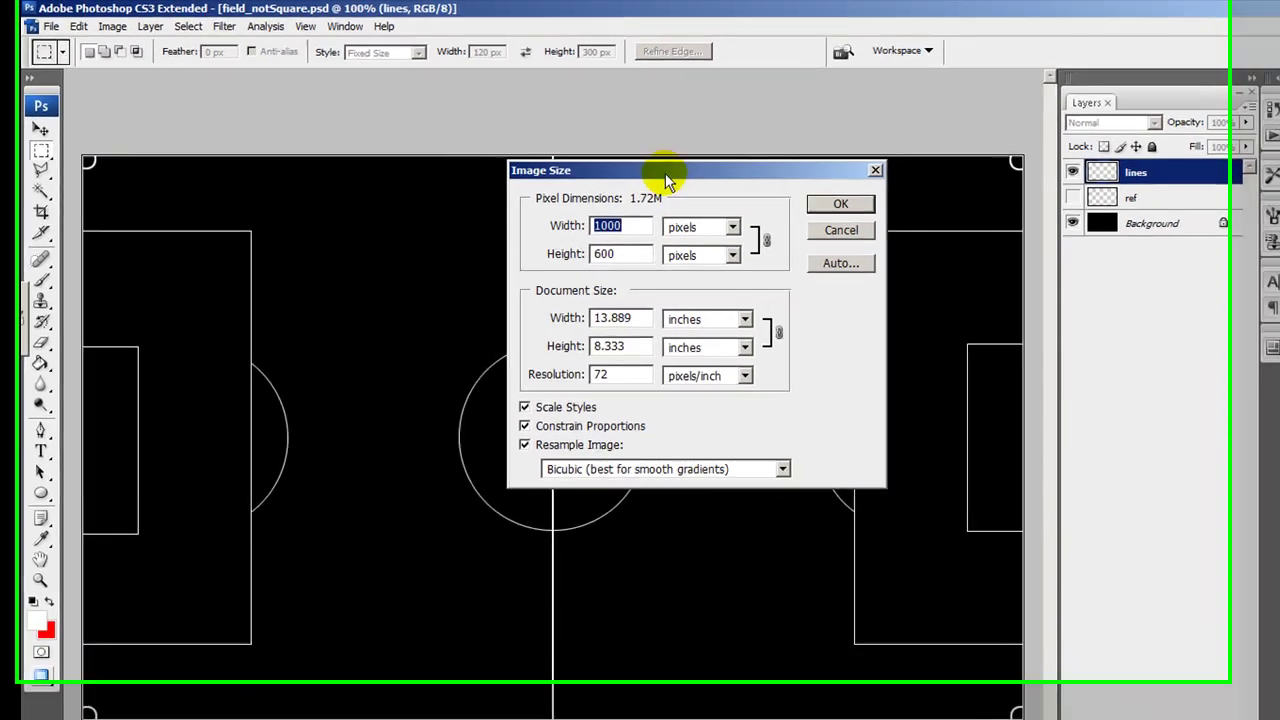
pyautogui.click(620, 254)
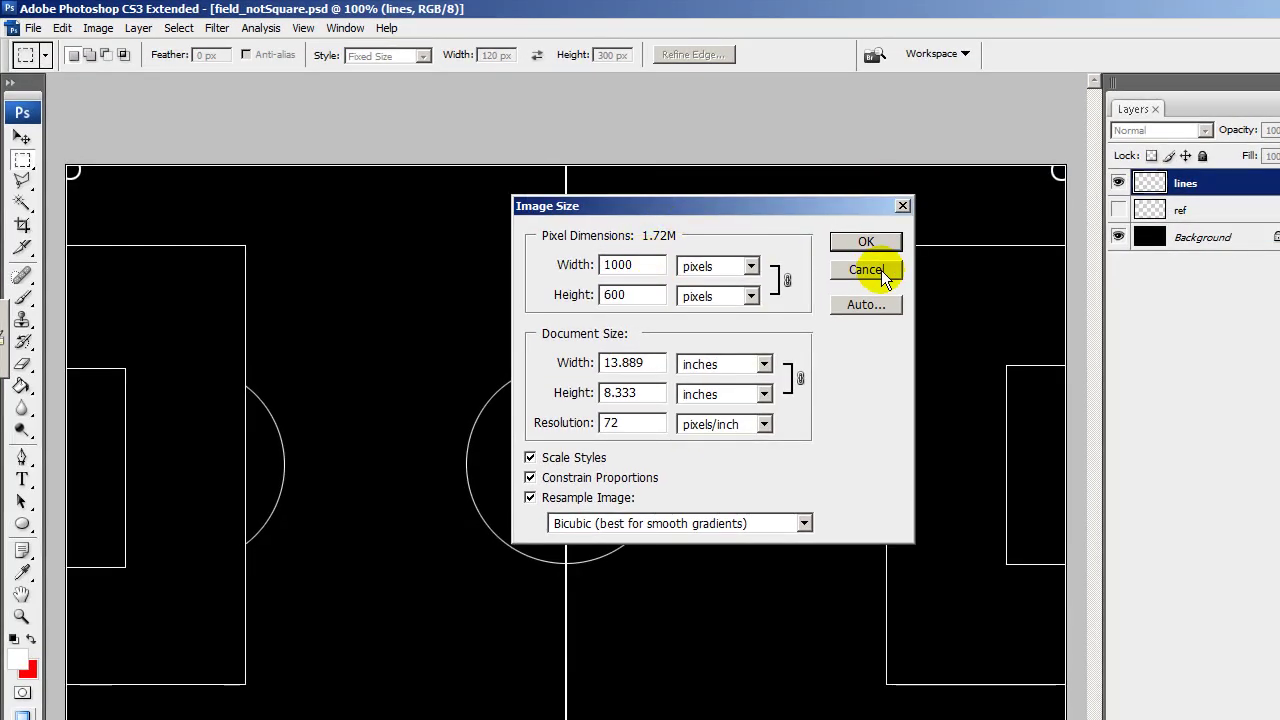
pyautogui.click(866, 270)
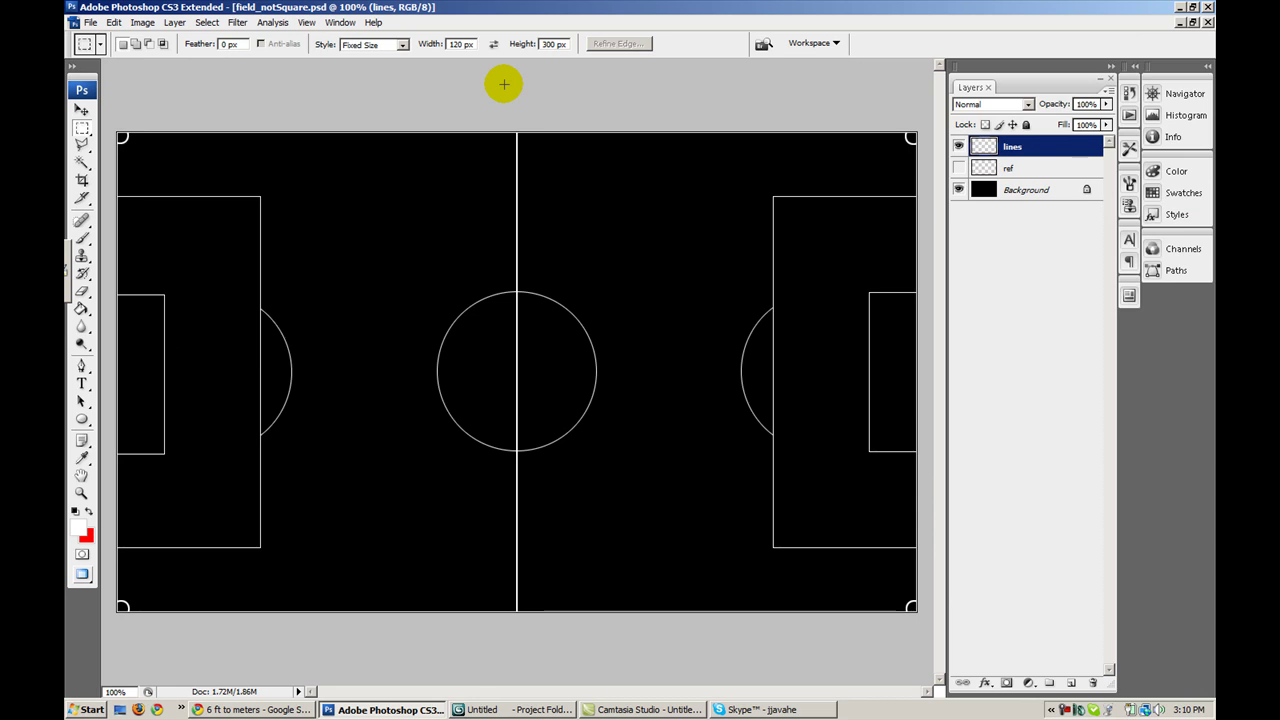
# - Create a new RGB document 1024 px wide and 512 px high with a white background
pyautogui.hotkey('ctrl', 'n')
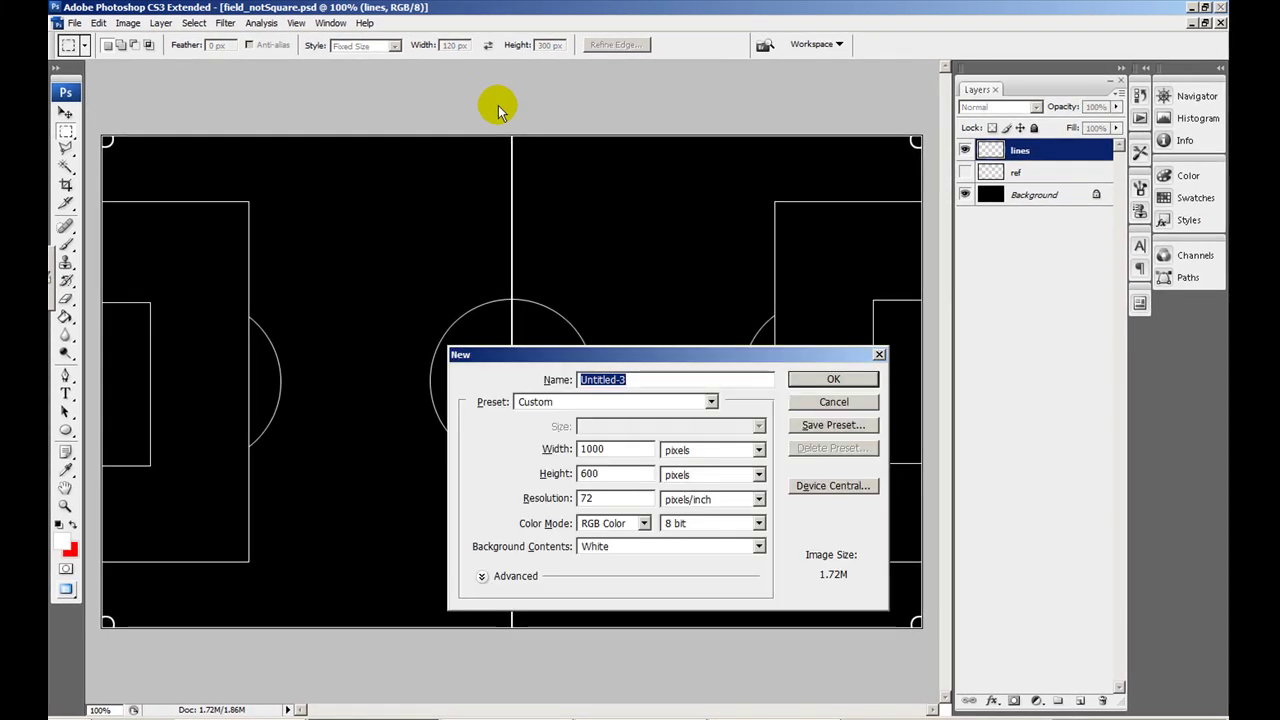
pyautogui.doubleClick(596, 450)
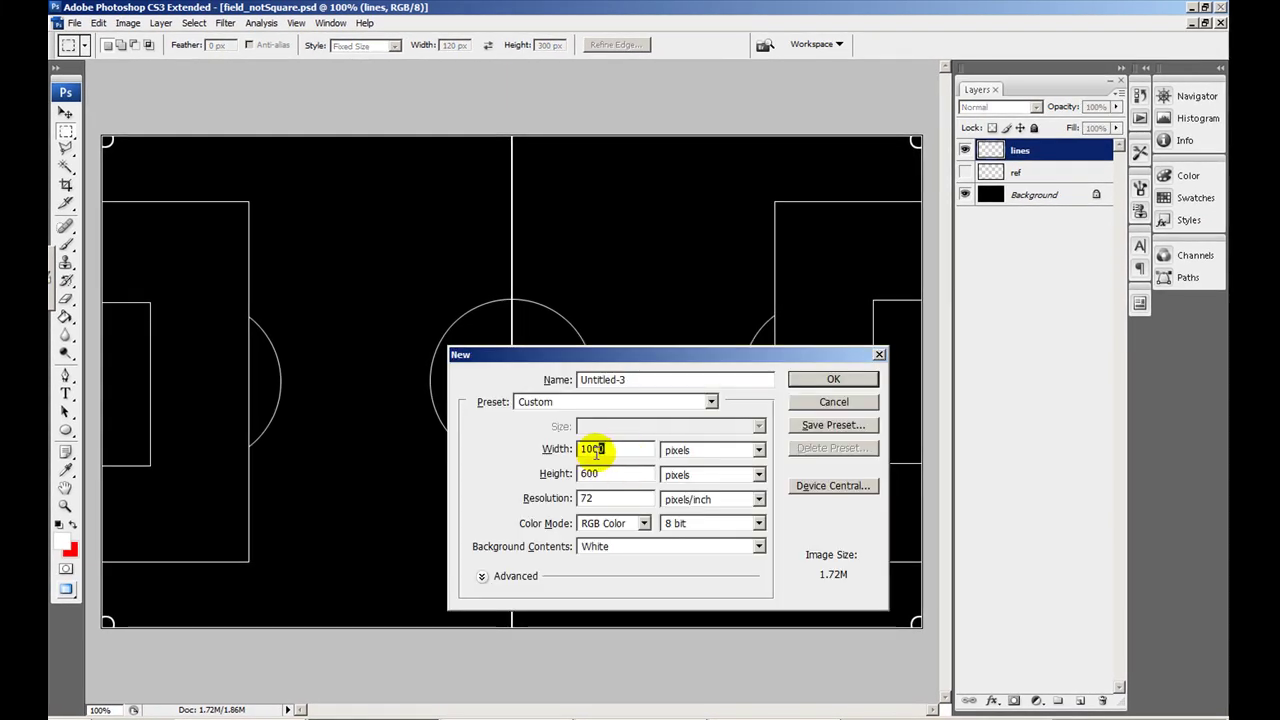
pyautogui.write('1024')
pyautogui.press('Tab')
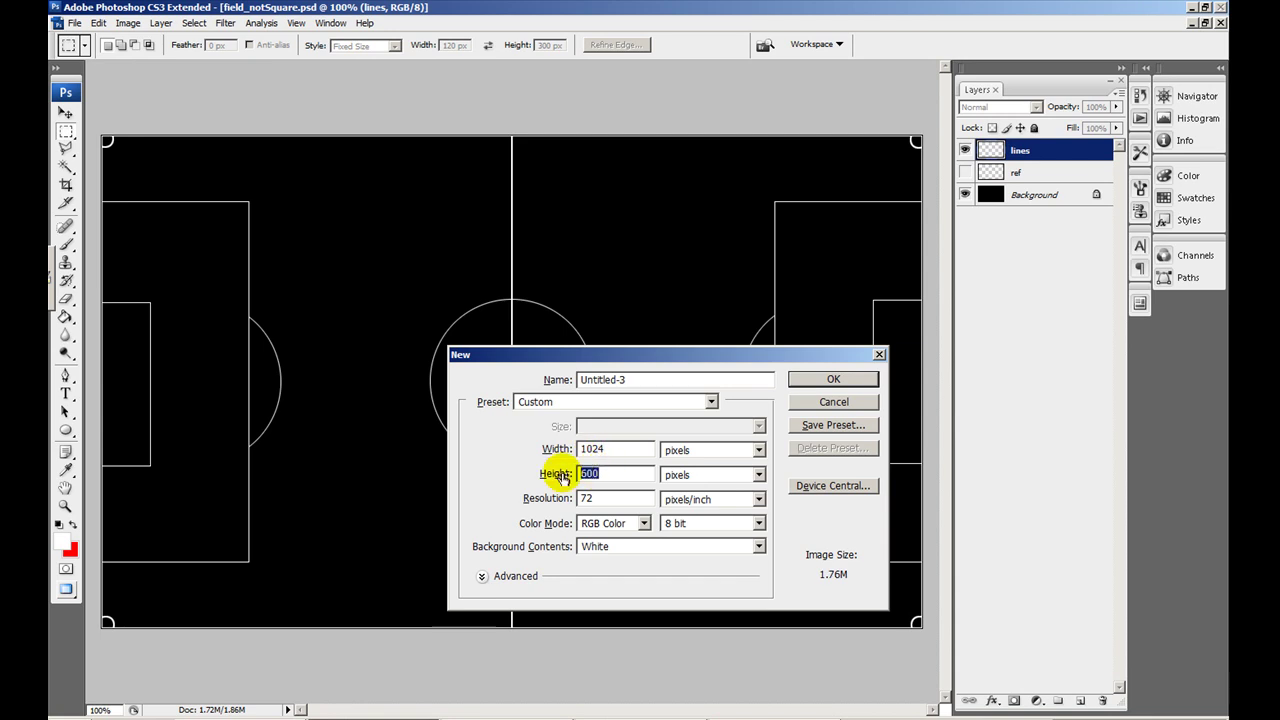
pyautogui.write('512')
pyautogui.click(810, 380)
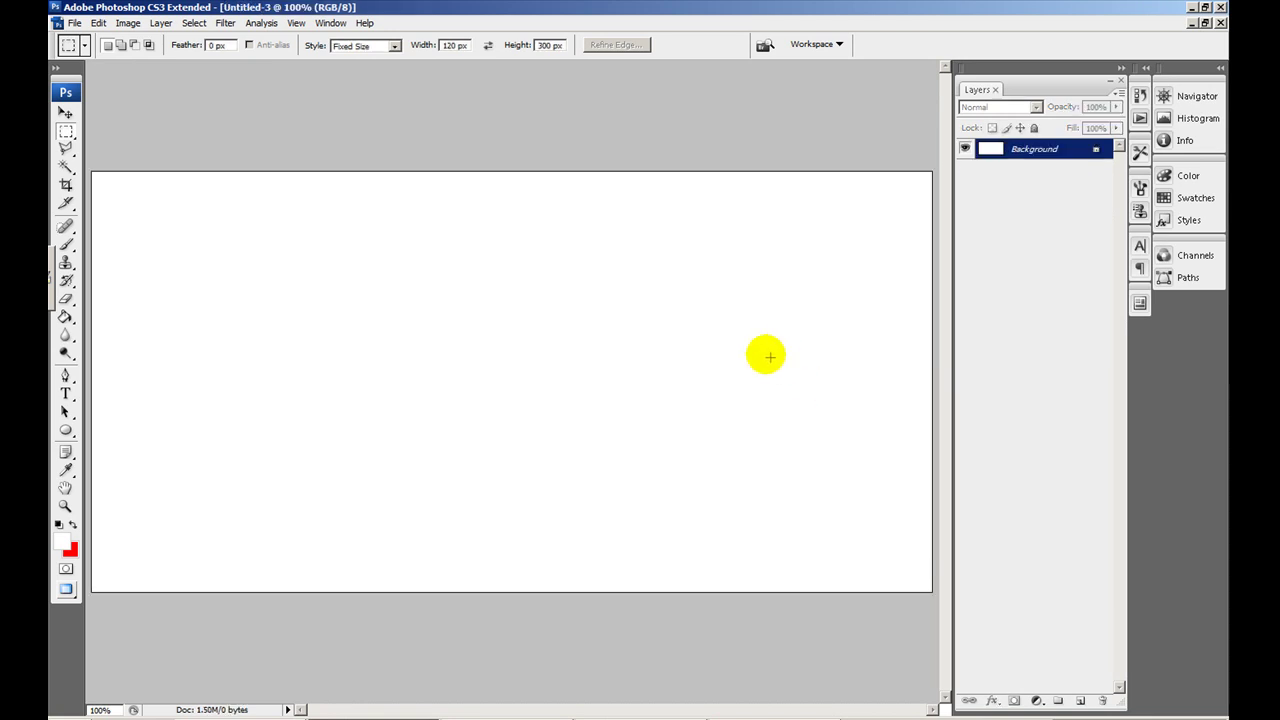
# - Reset the colors to the defaults and fill the new document's background with black
pyautogui.click(59, 523)
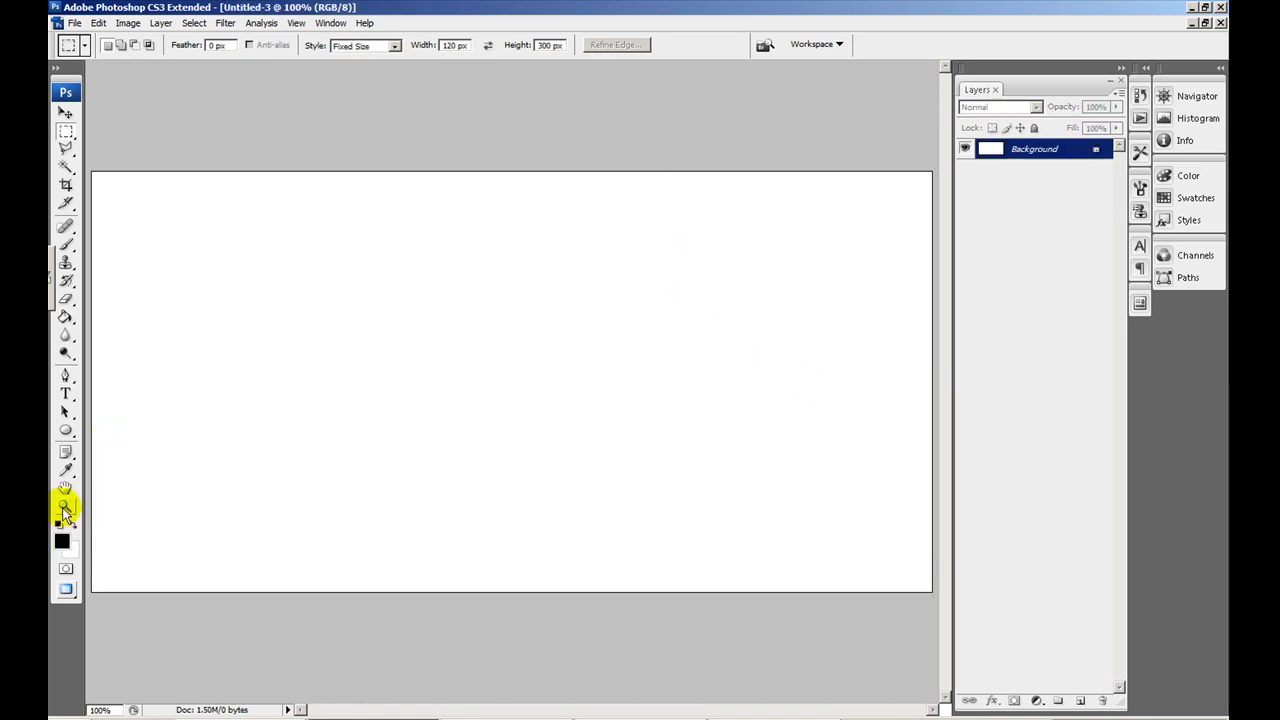
pyautogui.click(66, 318)
pyautogui.click(260, 308)
# - Copy the field lines from field_notSquare.psd into the new 1024 by 512 px document as a separate layer
pyautogui.click(1204, 22)
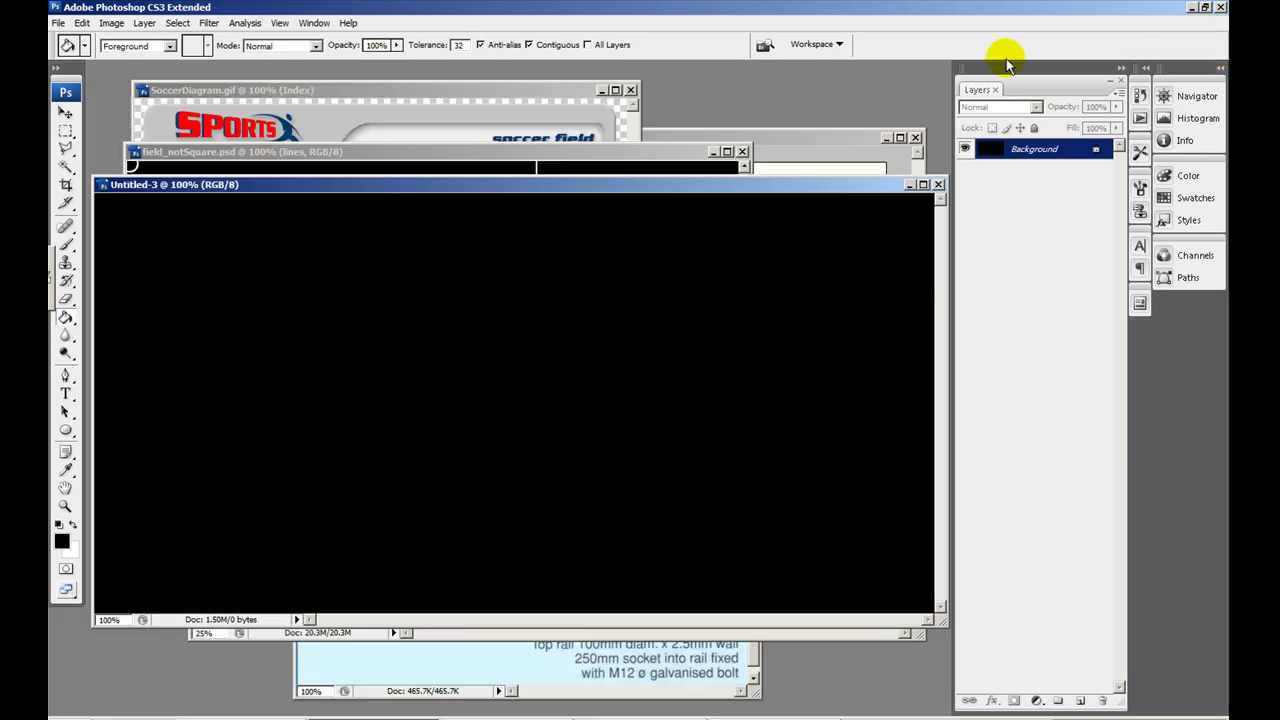
pyautogui.click(670, 152)
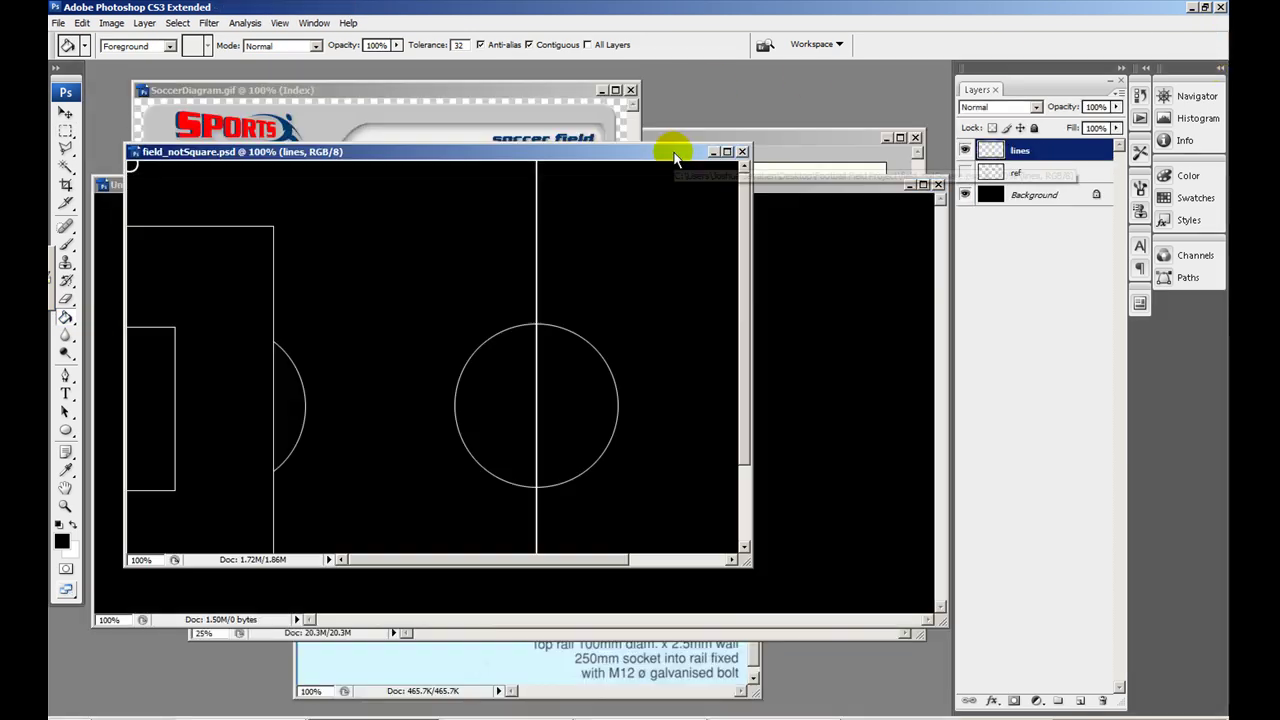
pyautogui.click(808, 184)
pyautogui.click(915, 182)
pyautogui.hotkey('ctrl', 'v')
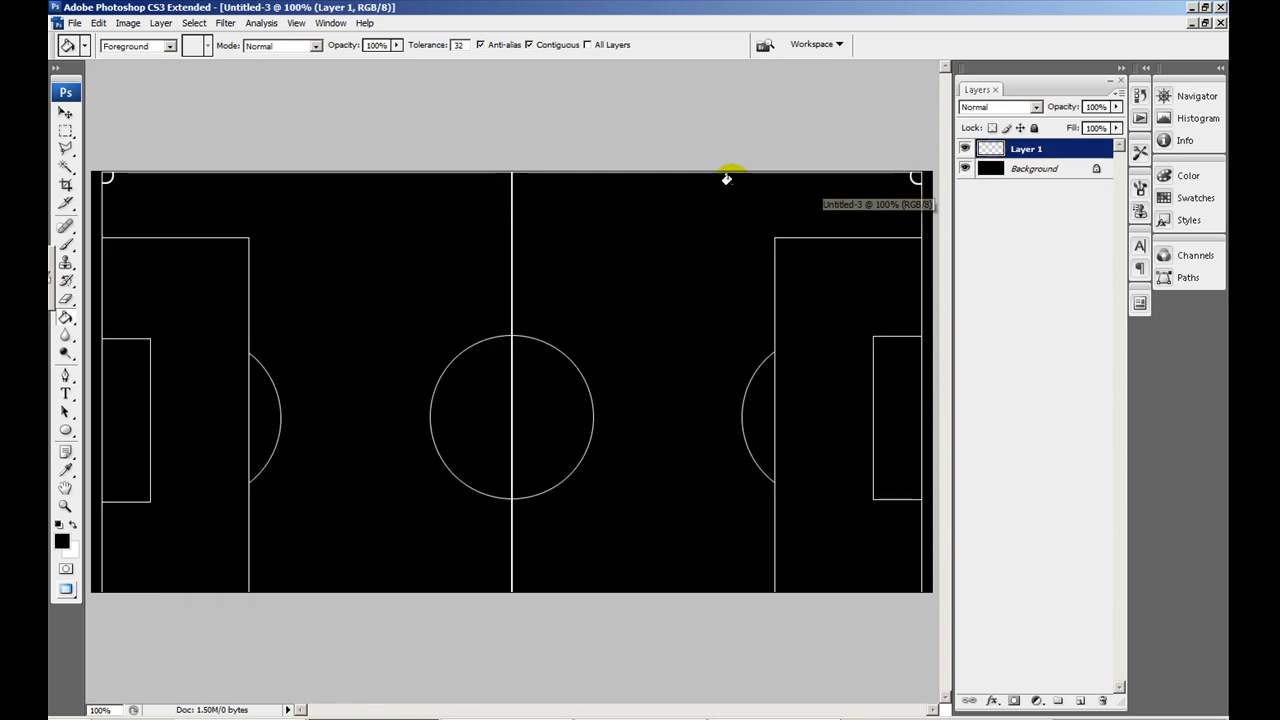
# - Scale the pasted field lines proportionally to about 73.5% and place them near the canvas center with a black margin all around
pyautogui.hotkey('ctrl', 't')
pyautogui.hotkey('ctrl', '-')
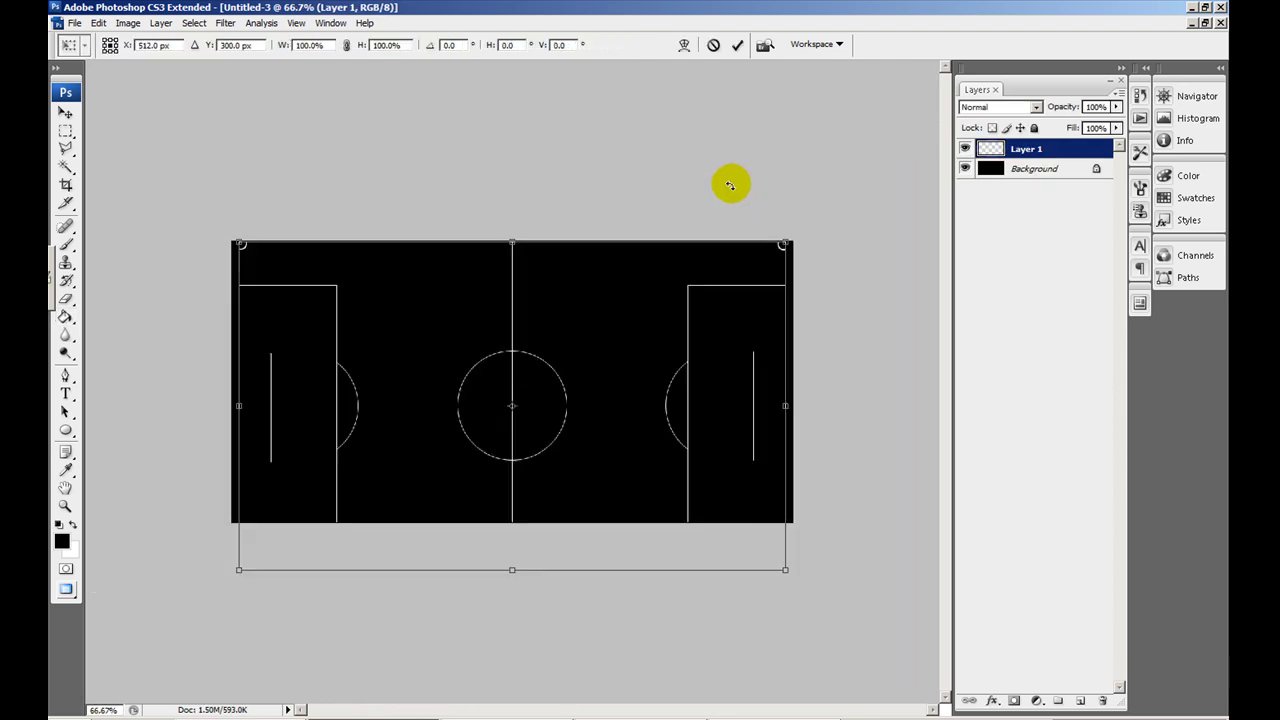
pyautogui.moveTo(785, 569); pyautogui.dragTo(667, 443)
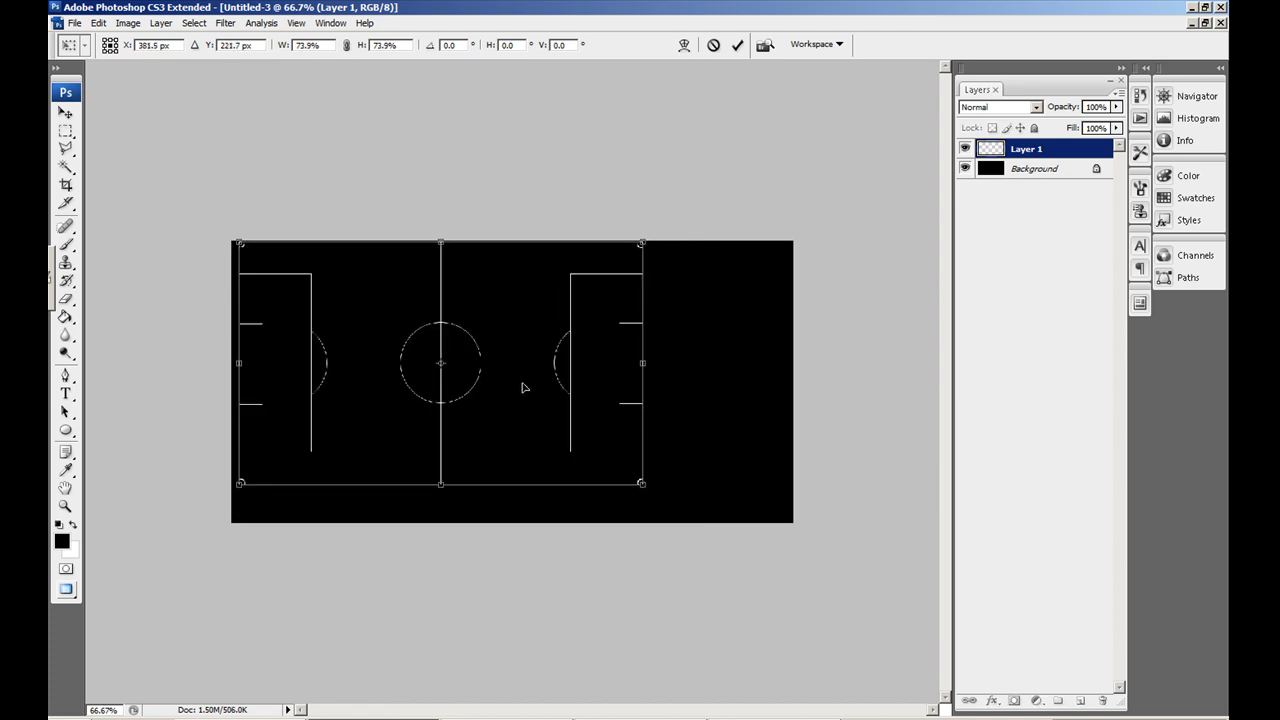
pyautogui.moveTo(473, 368); pyautogui.dragTo(535, 384)
pyautogui.hotkey('ctrl', '+')
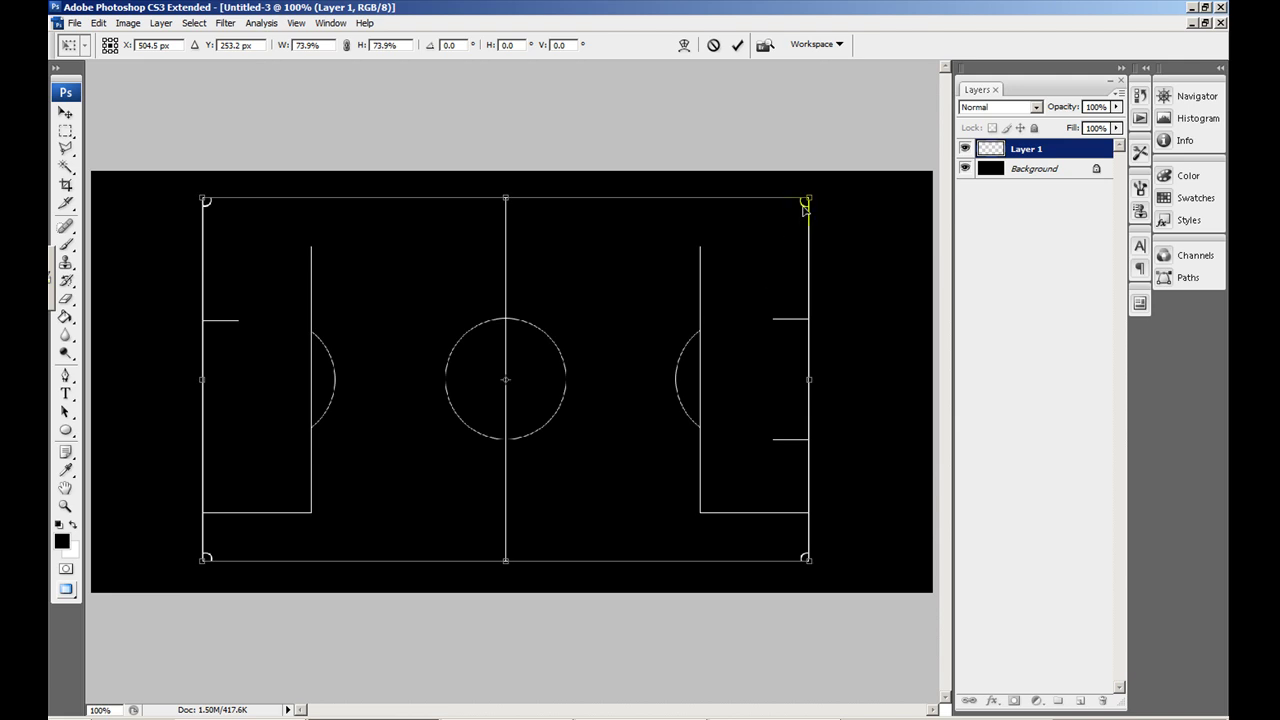
pyautogui.moveTo(811, 196); pyautogui.dragTo(808, 198)
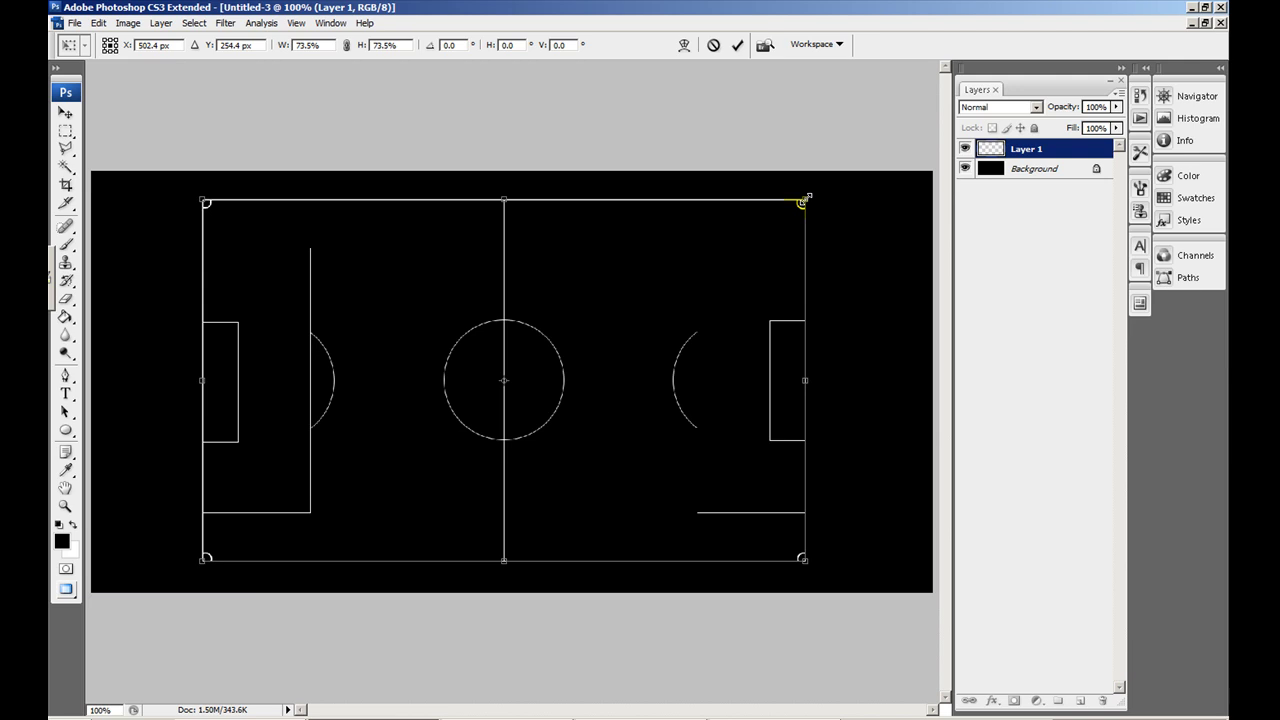
pyautogui.press('Return')
pyautogui.press('g')
pyautogui.hotkey('ctrl', '+')
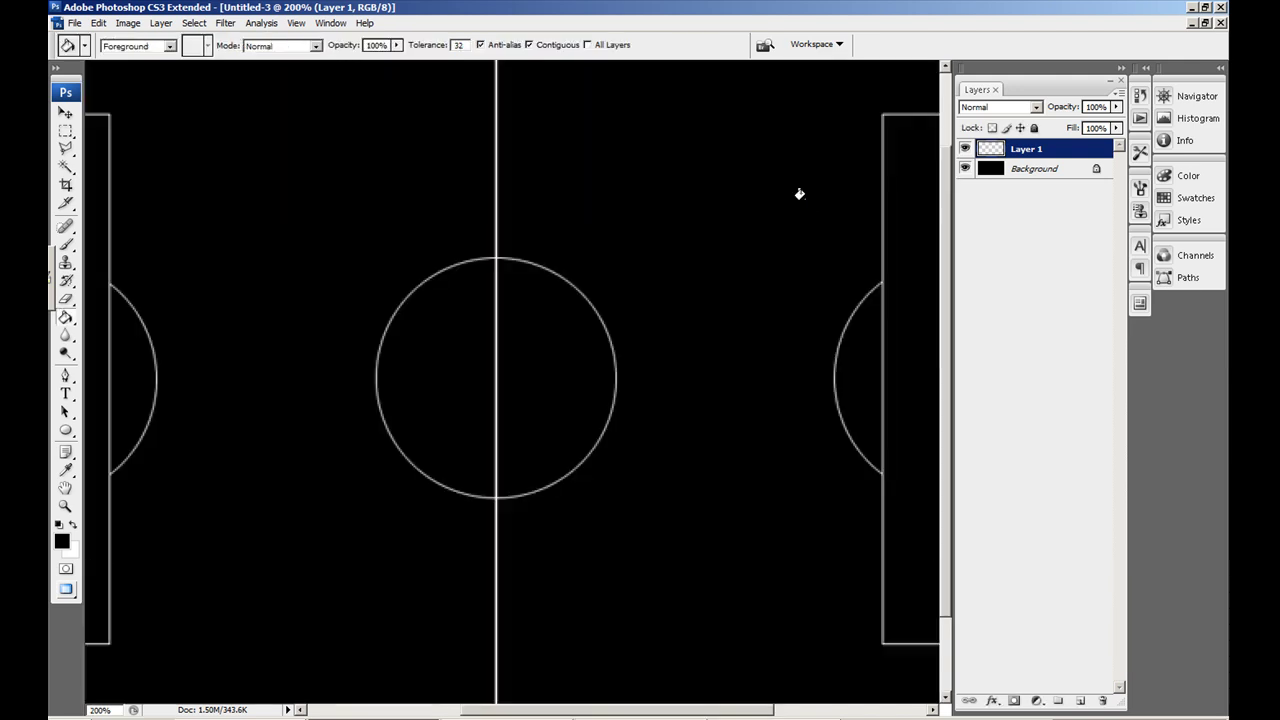
pyautogui.moveTo(696, 236); pyautogui.dragTo(449, 457)
pyautogui.hotkey('ctrl', '-')
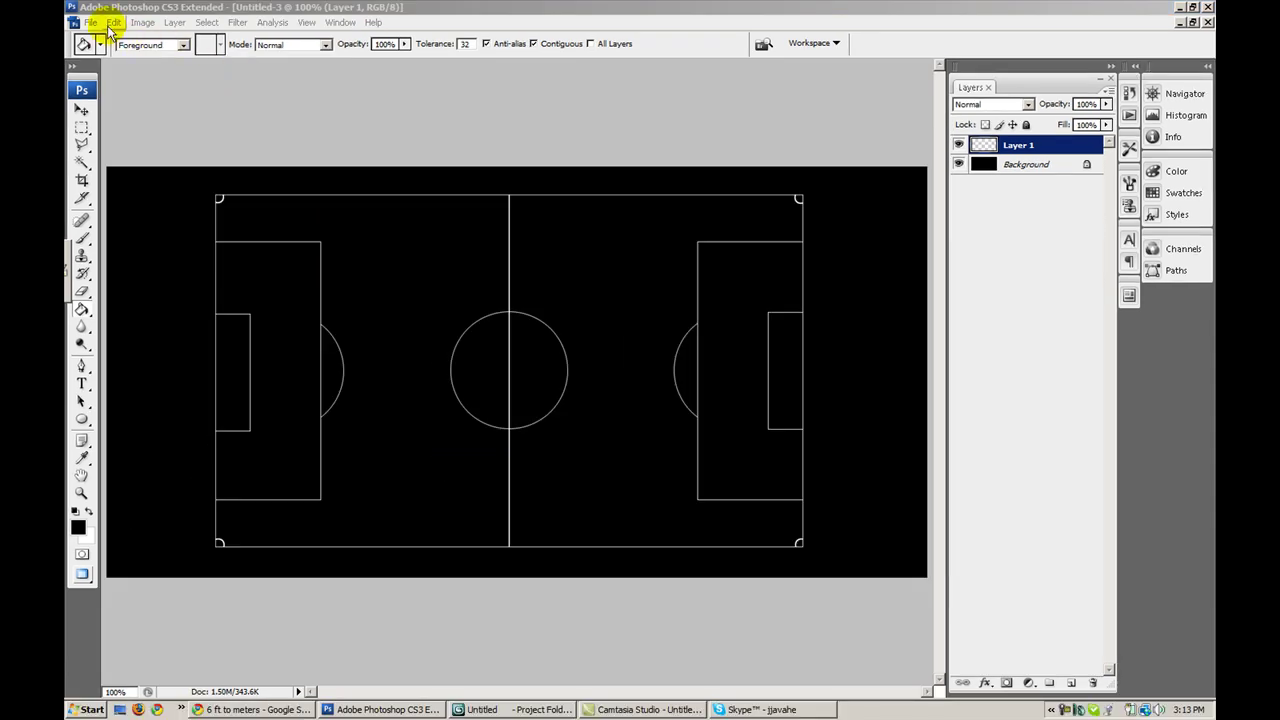
# - Save the document as soccerField_MIX.psd in the Football Field Project folder with maximum compatibility
pyautogui.click(90, 22)
pyautogui.click(171, 193)
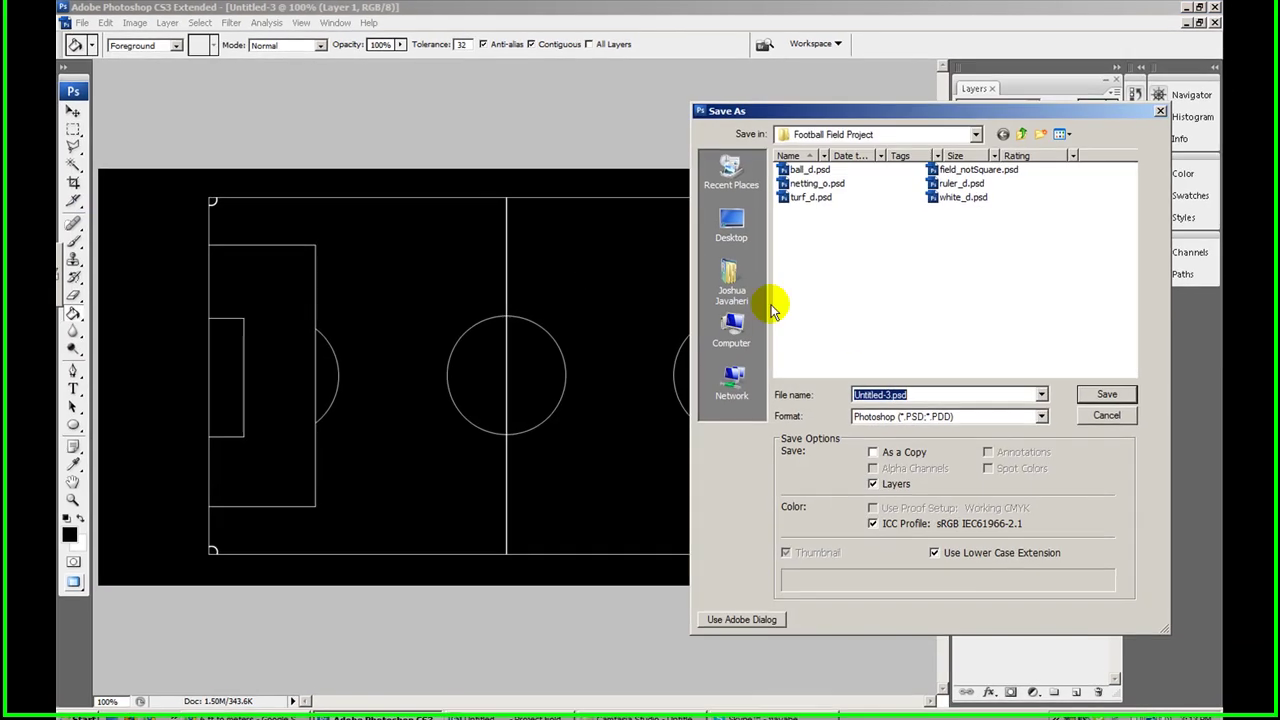
pyautogui.write('socc')
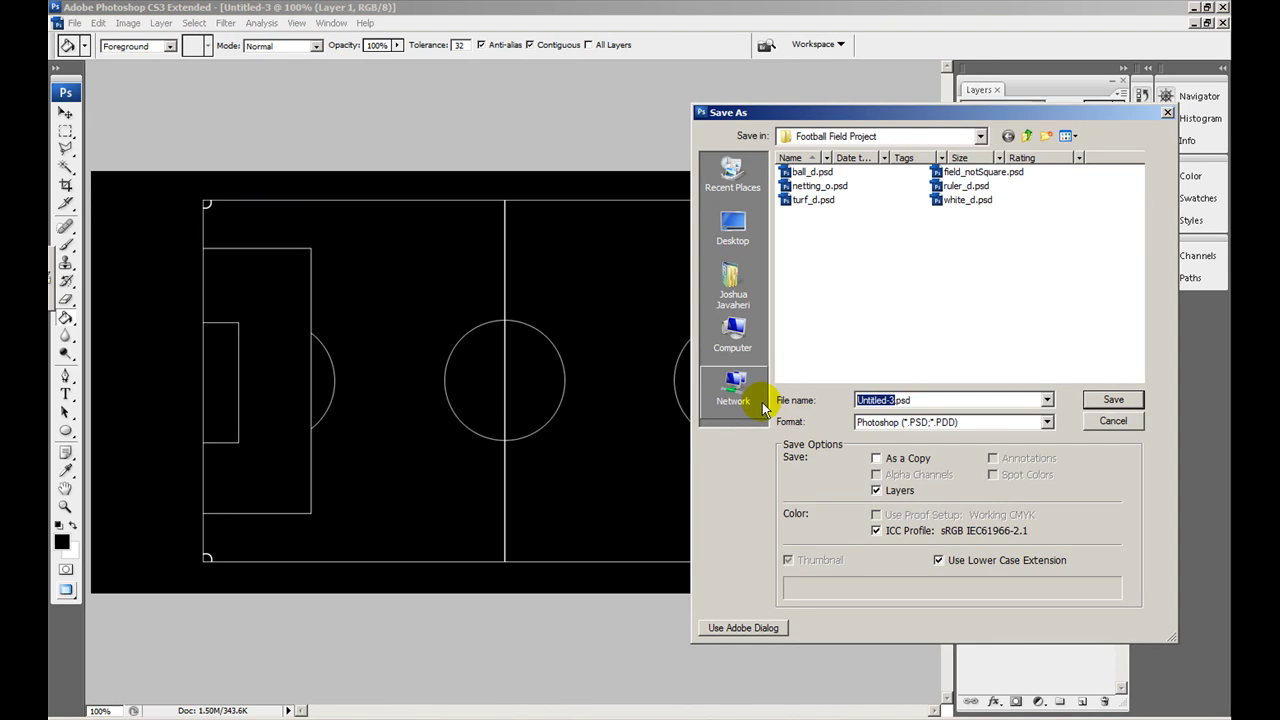
pyautogui.write('erField')
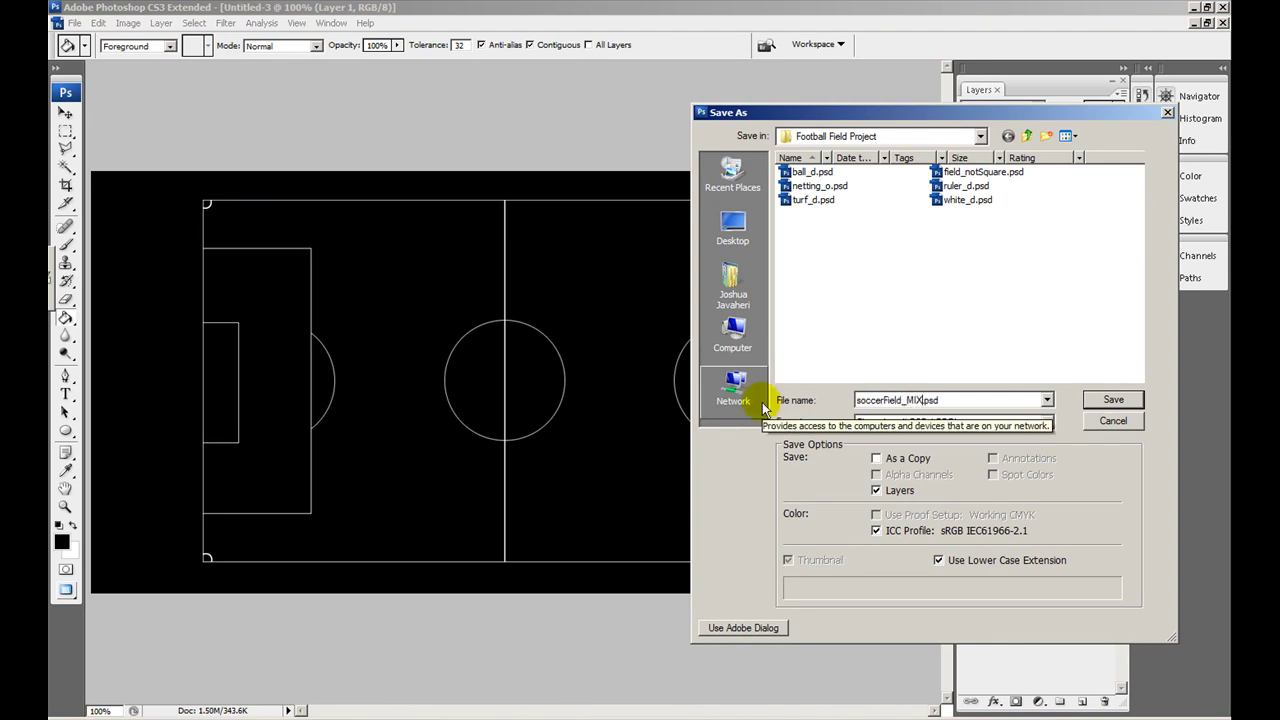
pyautogui.write('_MIX')
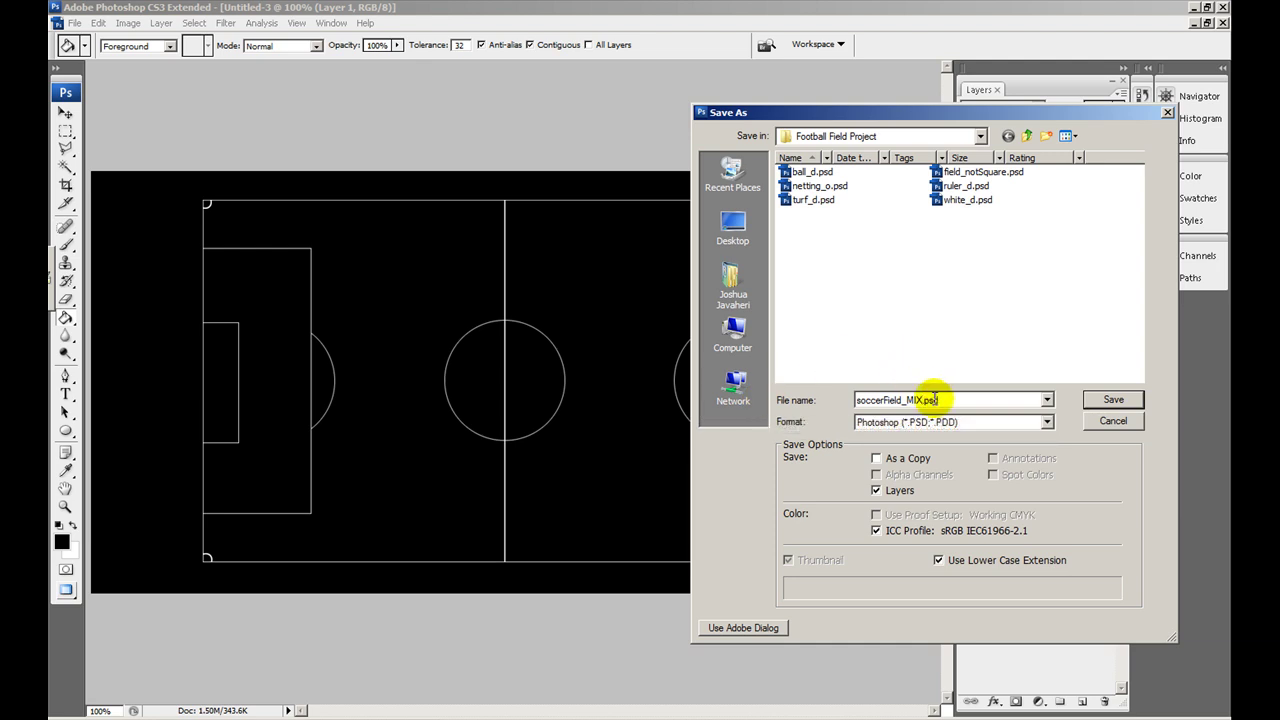
pyautogui.click(1120, 400)
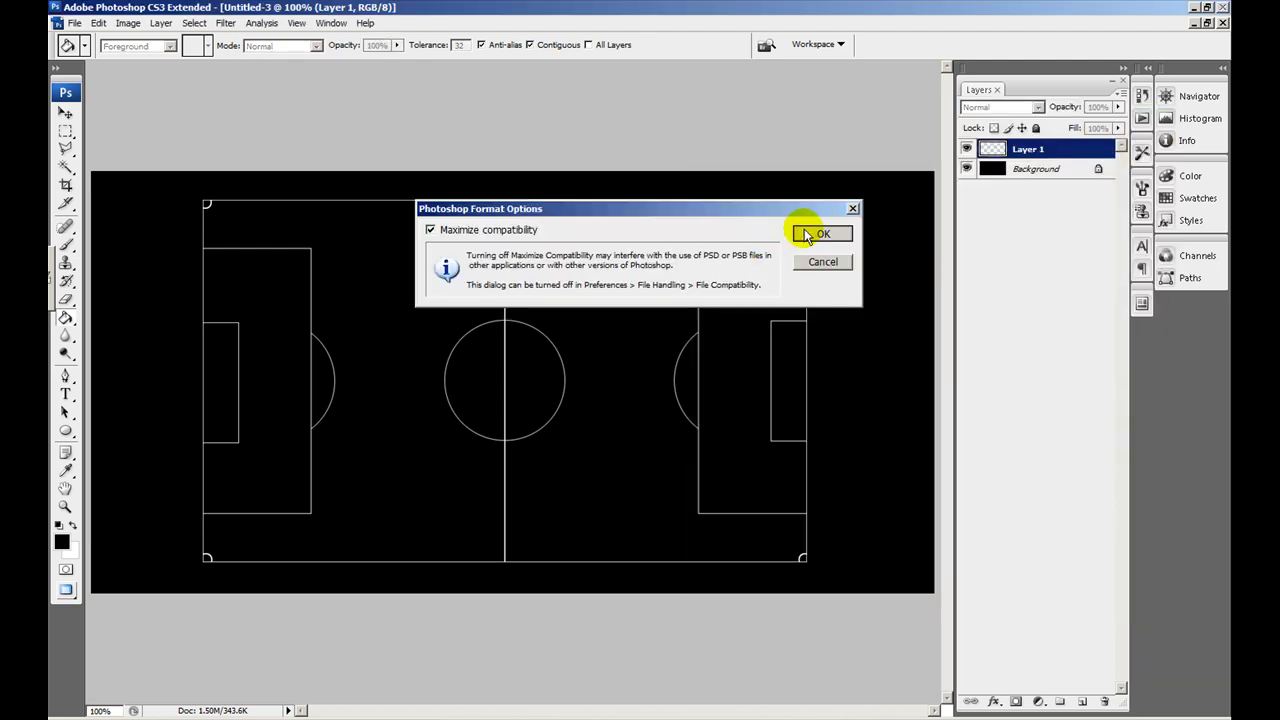
pyautogui.click(810, 233)
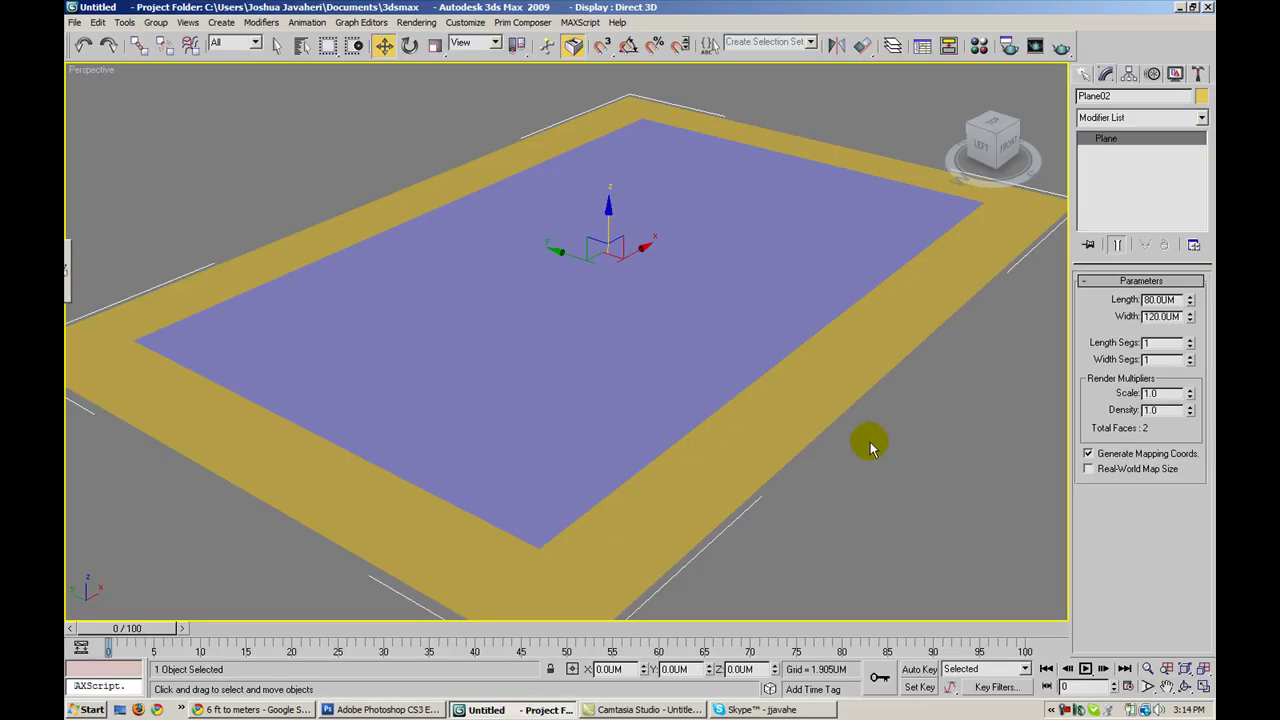
# - Switch to 3ds Max, clear the selection, and assign a Bitmap map to the first material's diffuse color
pyautogui.click(868, 446)
pyautogui.press('m')
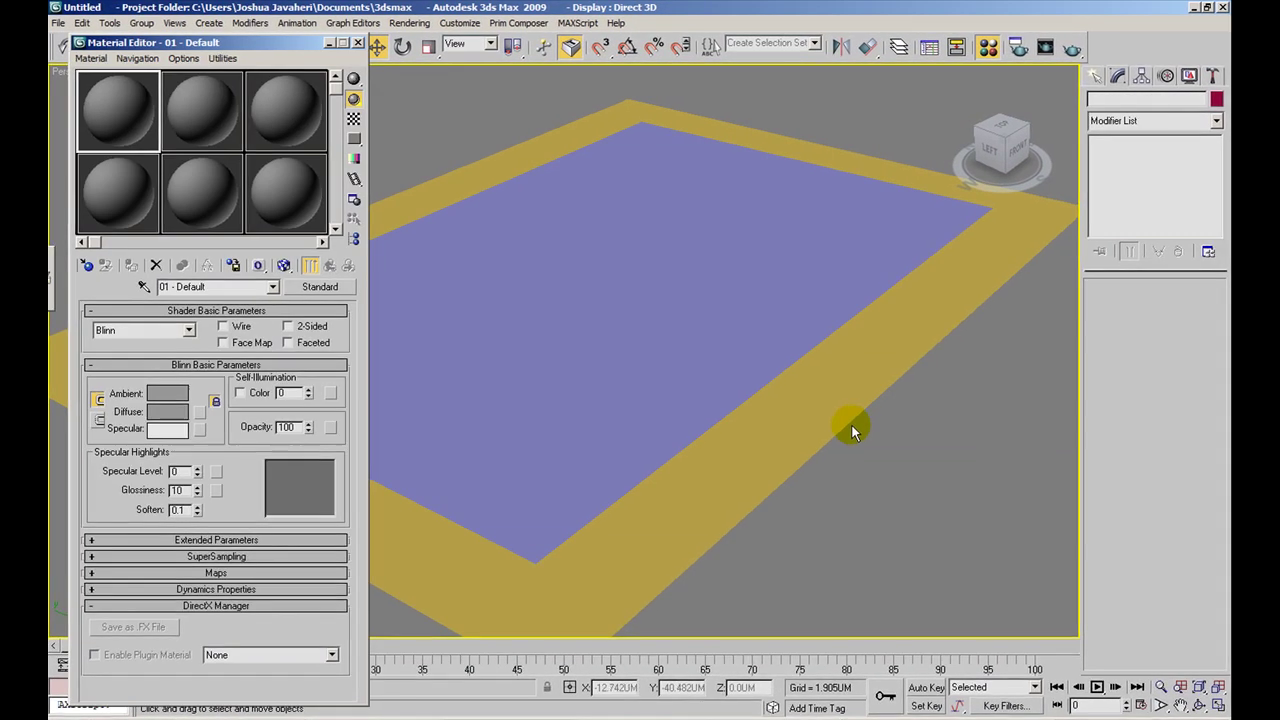
pyautogui.click(200, 411)
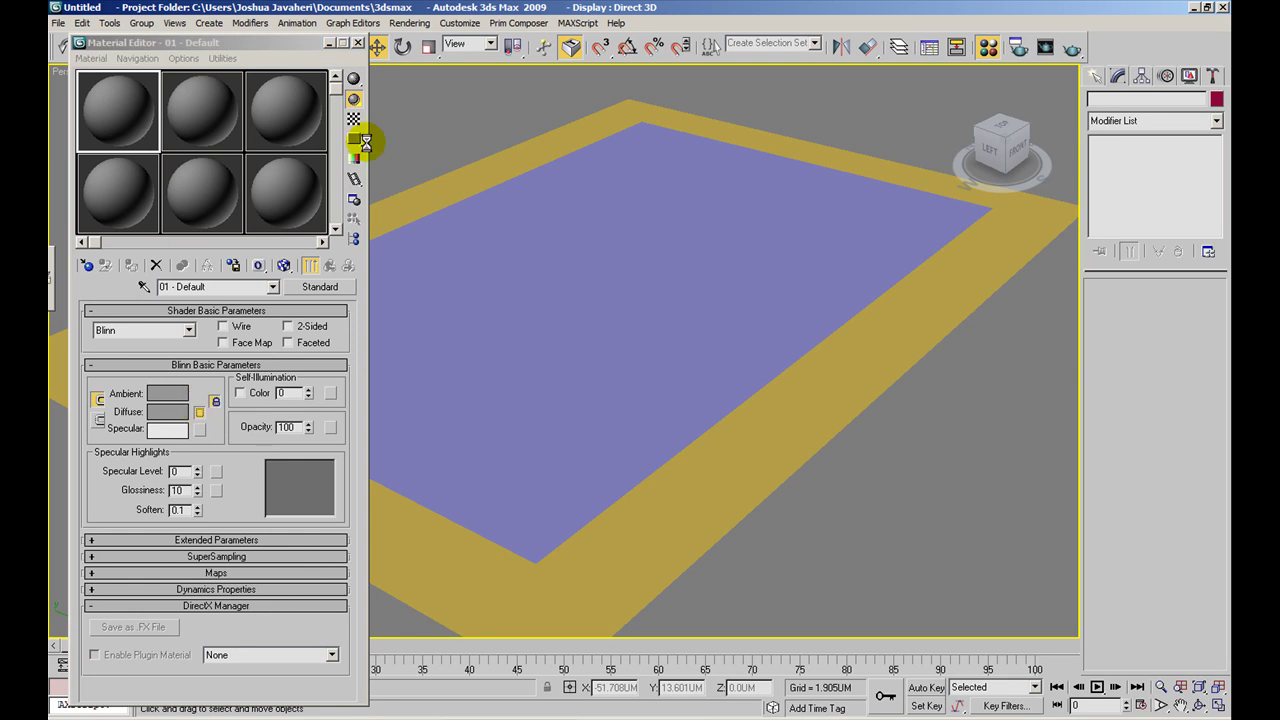
pyautogui.doubleClick(551, 128)
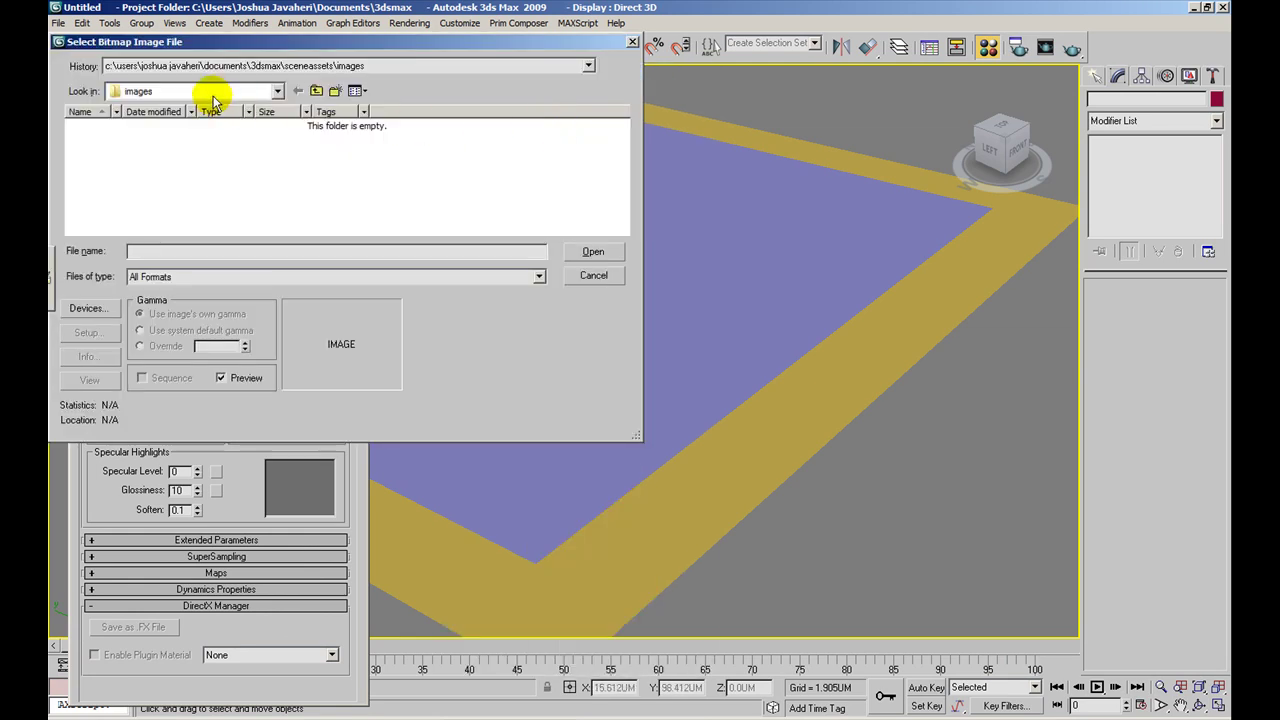
# - Load soccerField_MIX.psd from the Football Field Project folder as the bitmap and enable its display in the viewport
pyautogui.click(213, 92)
pyautogui.click(196, 118)
pyautogui.click(190, 92)
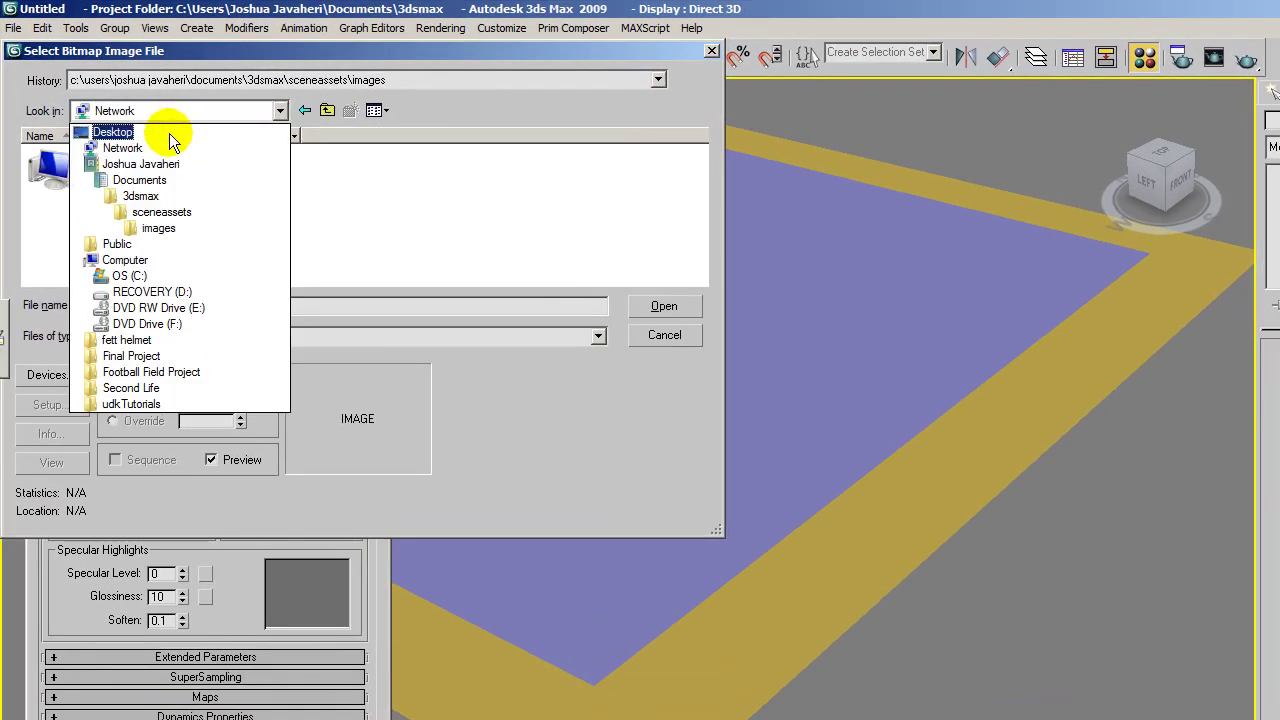
pyautogui.click(169, 133)
pyautogui.doubleClick(112, 264)
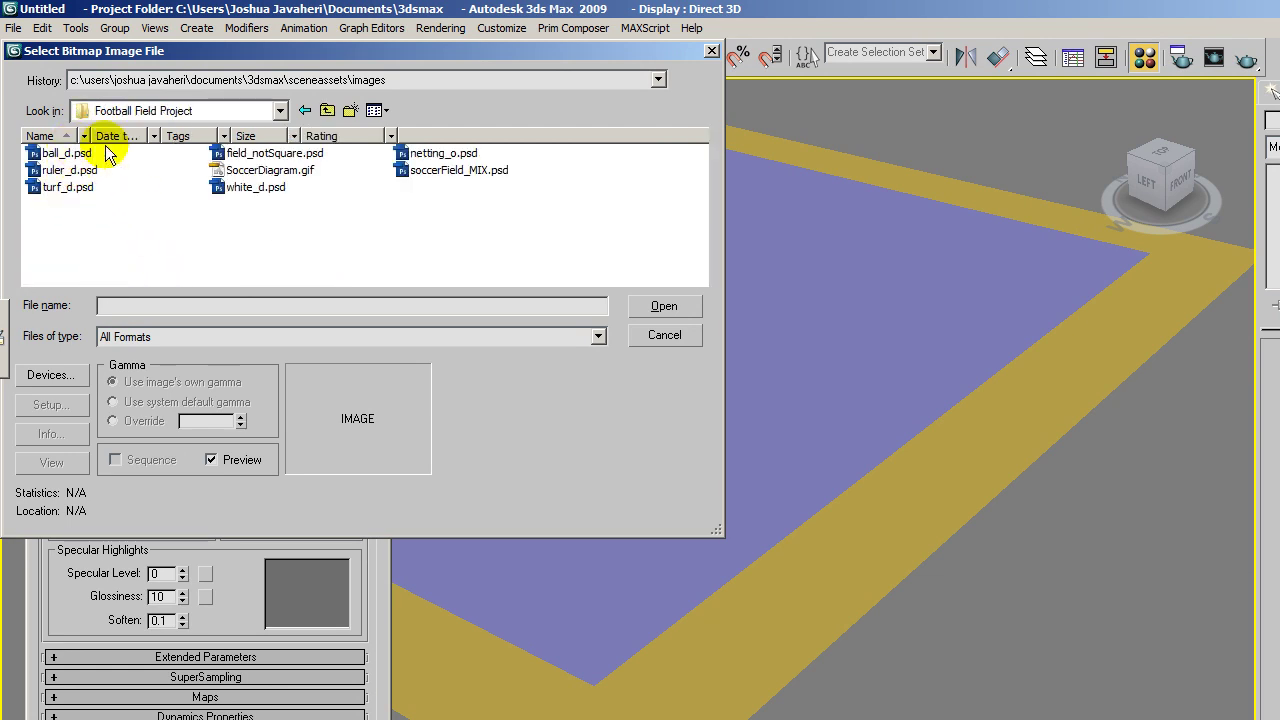
pyautogui.click(437, 171)
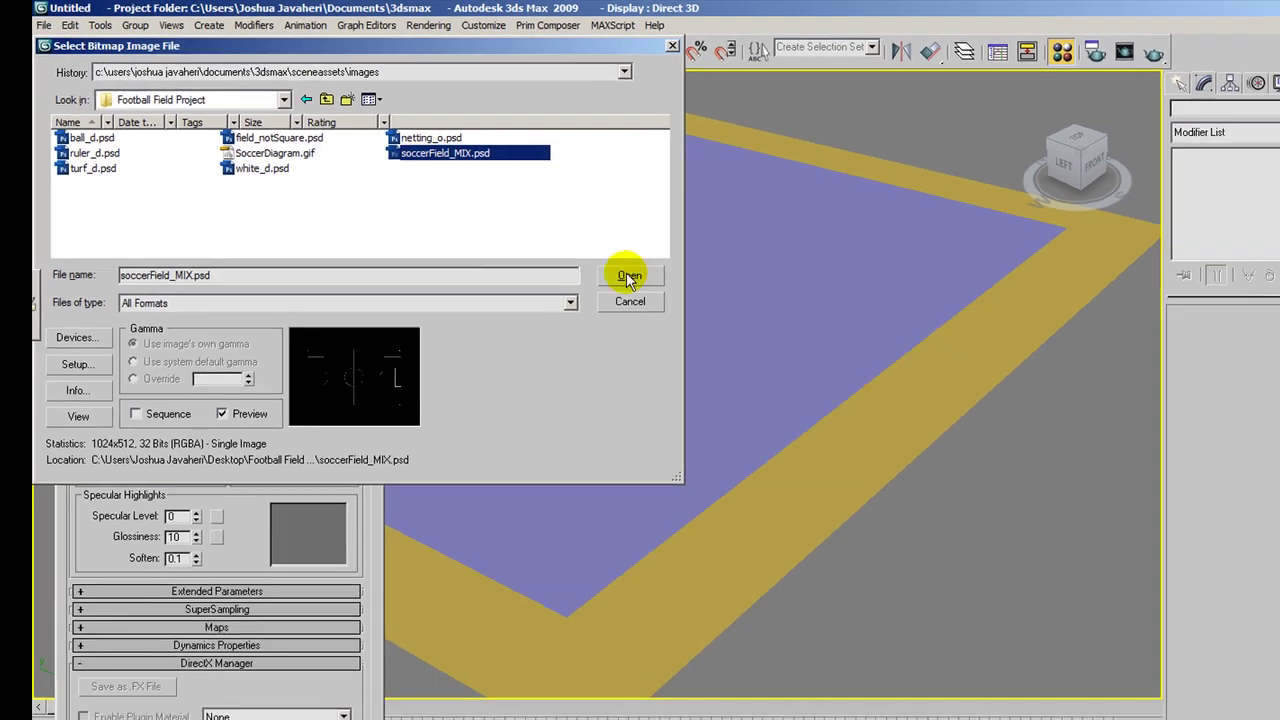
pyautogui.click(628, 277)
pyautogui.click(300, 400)
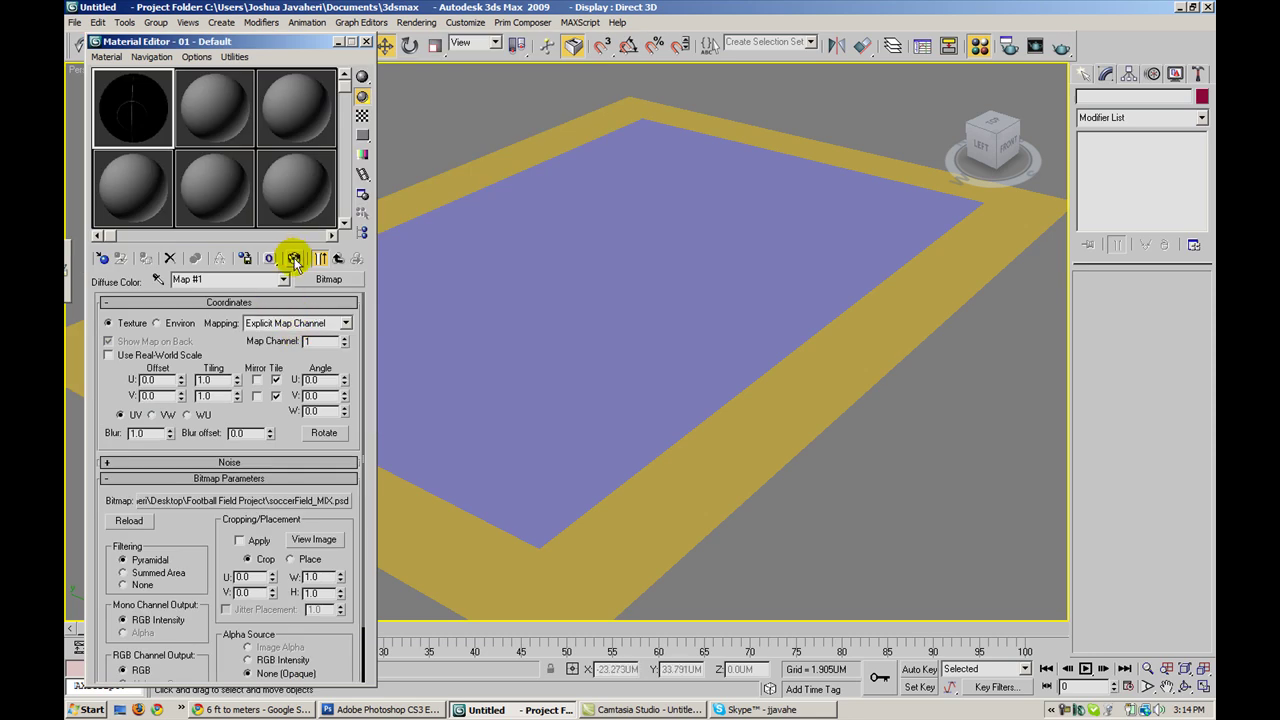
pyautogui.click(295, 260)
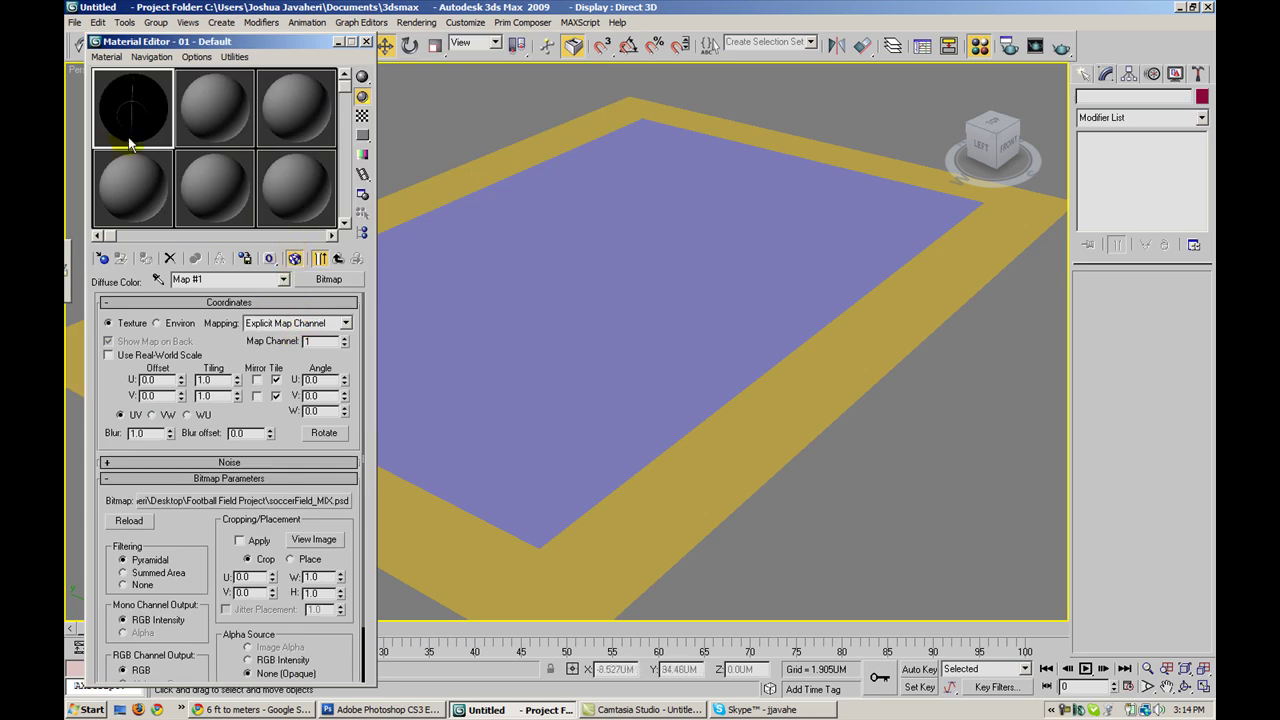
# - Select the large outer plane and set its width to 160
pyautogui.click(676, 485)
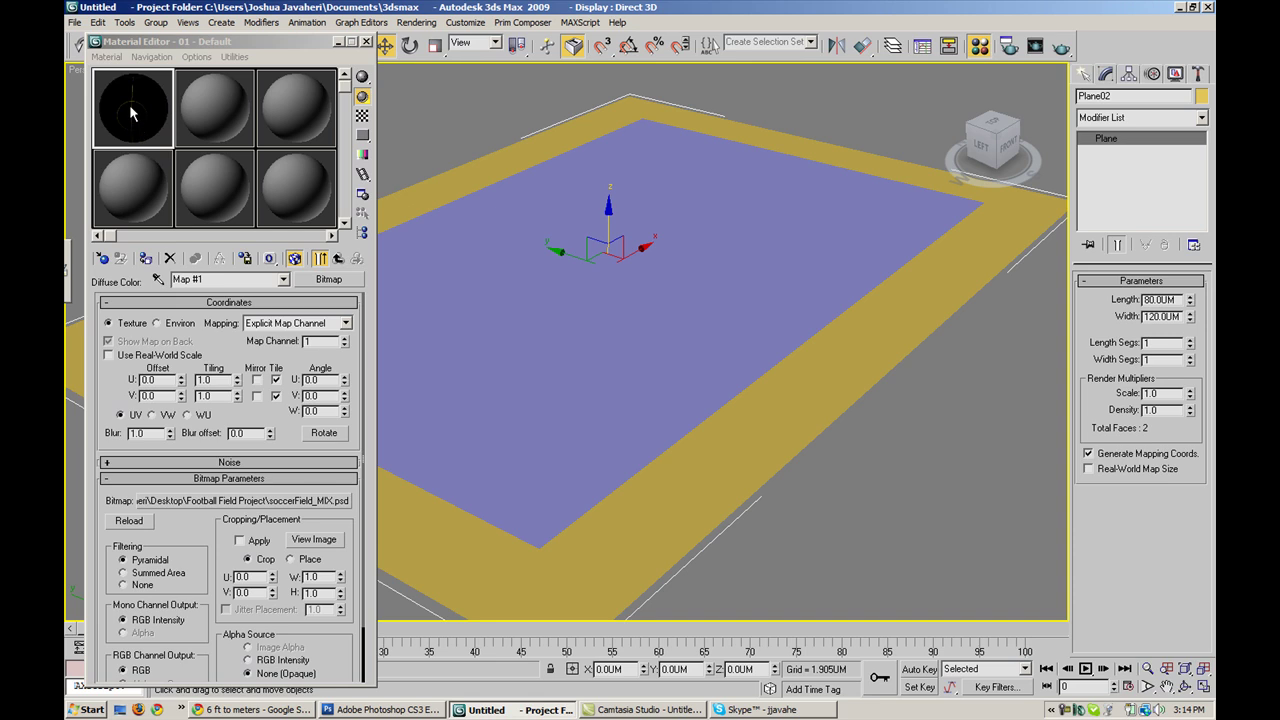
pyautogui.moveTo(126, 110); pyautogui.dragTo(140, 110)
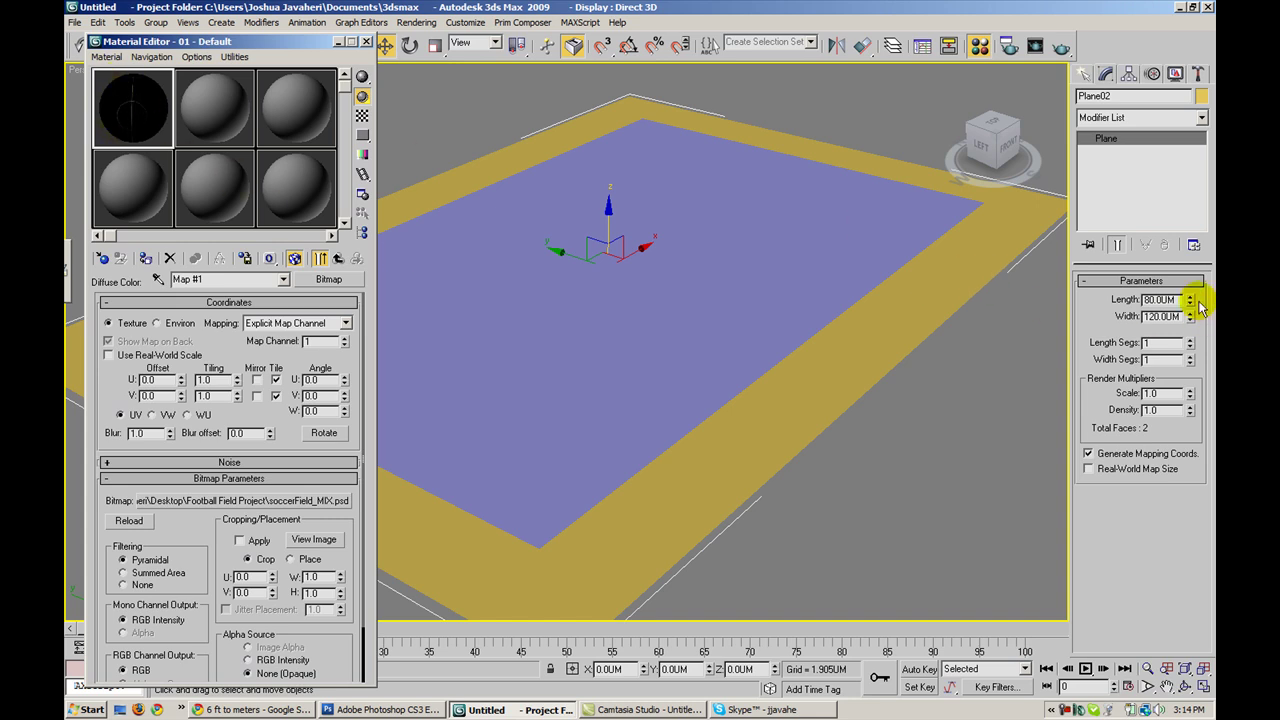
pyautogui.click(1165, 299)
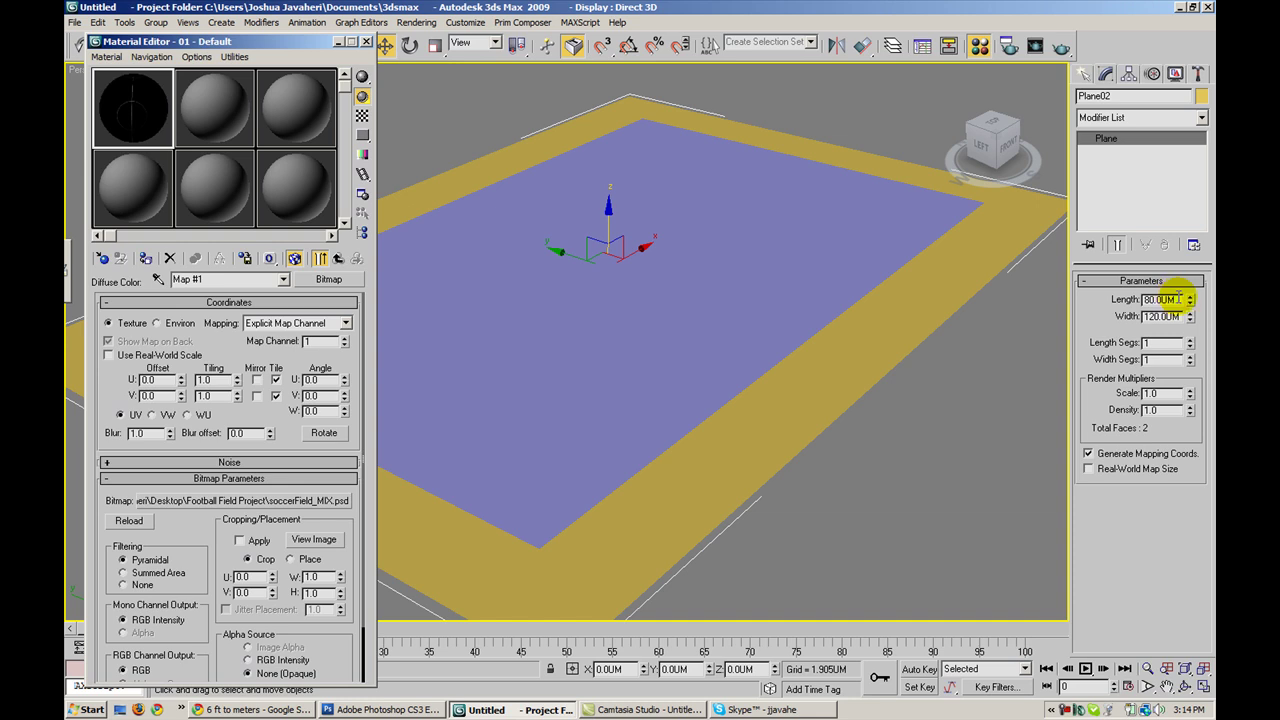
pyautogui.press('Tab')
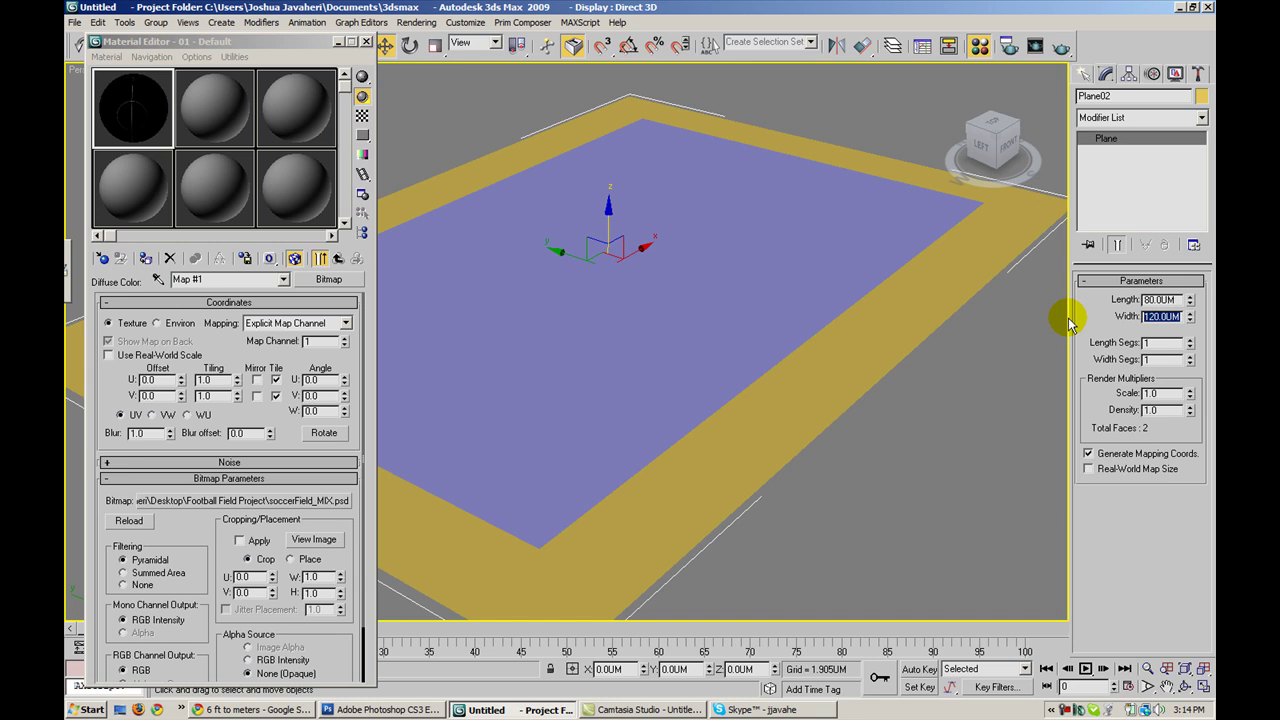
pyautogui.write('160')
pyautogui.press('Return')
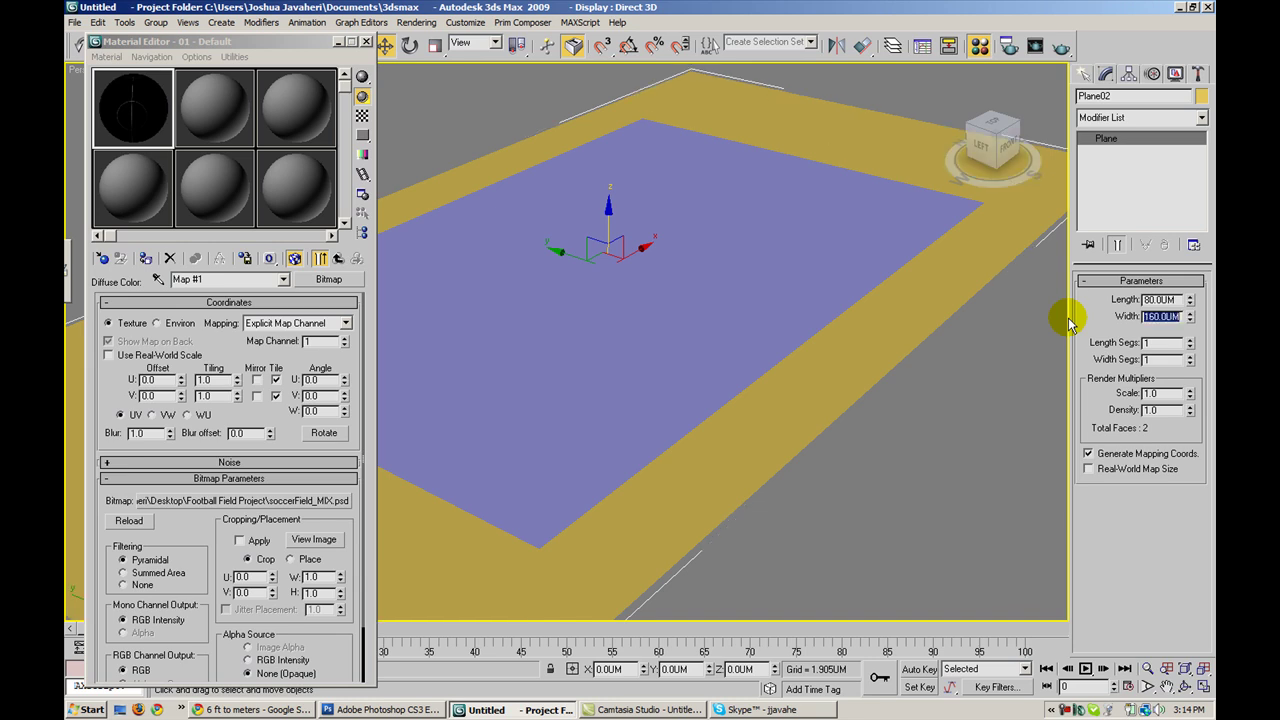
# - Apply the soccerField_MIX.psd material to the large outer plane
pyautogui.press('w')
pyautogui.moveTo(715, 313); pyautogui.dragTo(762, 292, button='middle')
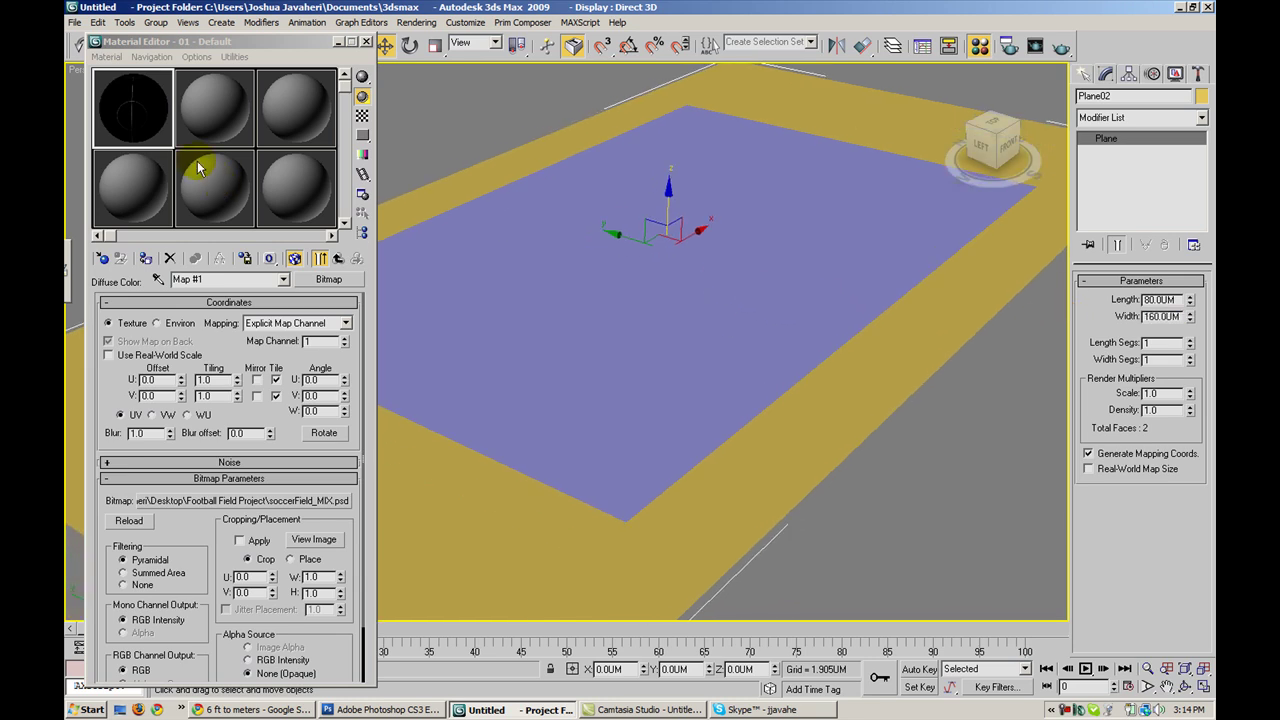
pyautogui.click(140, 120)
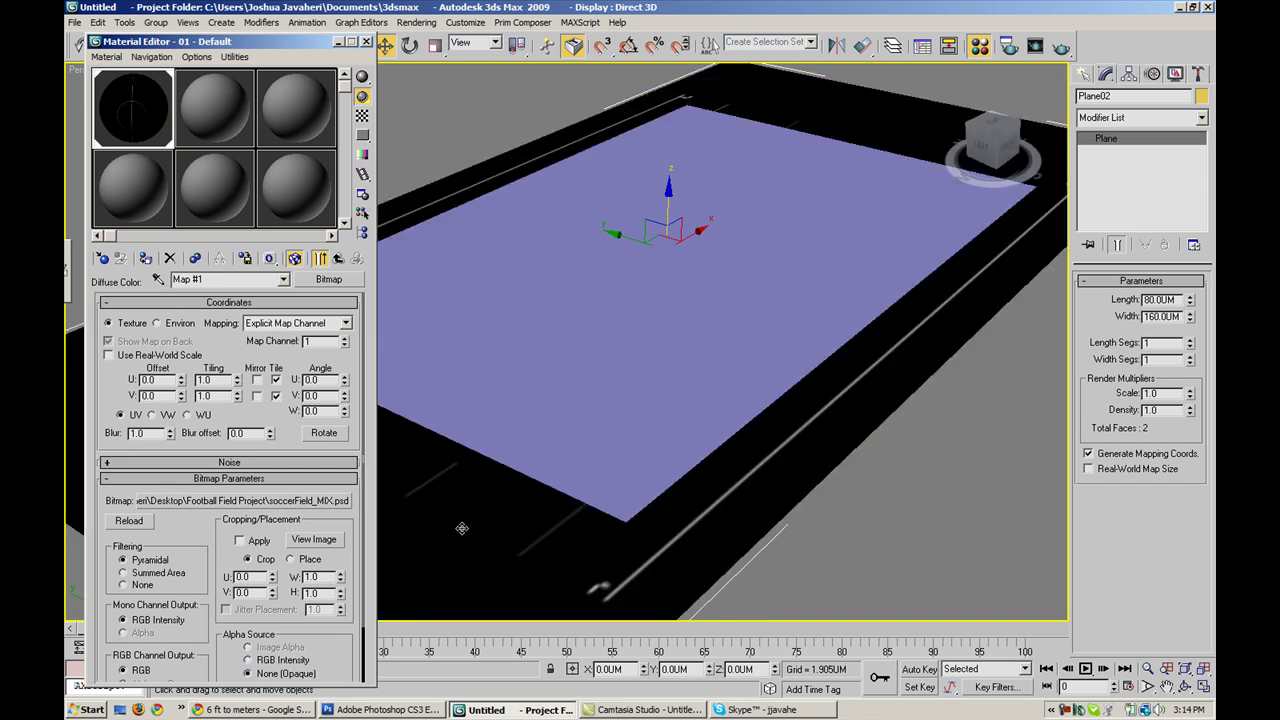
# - Render the perspective view to check the line markings around the inner plane
pyautogui.moveTo(543, 400); pyautogui.dragTo(731, 415, button='middle')
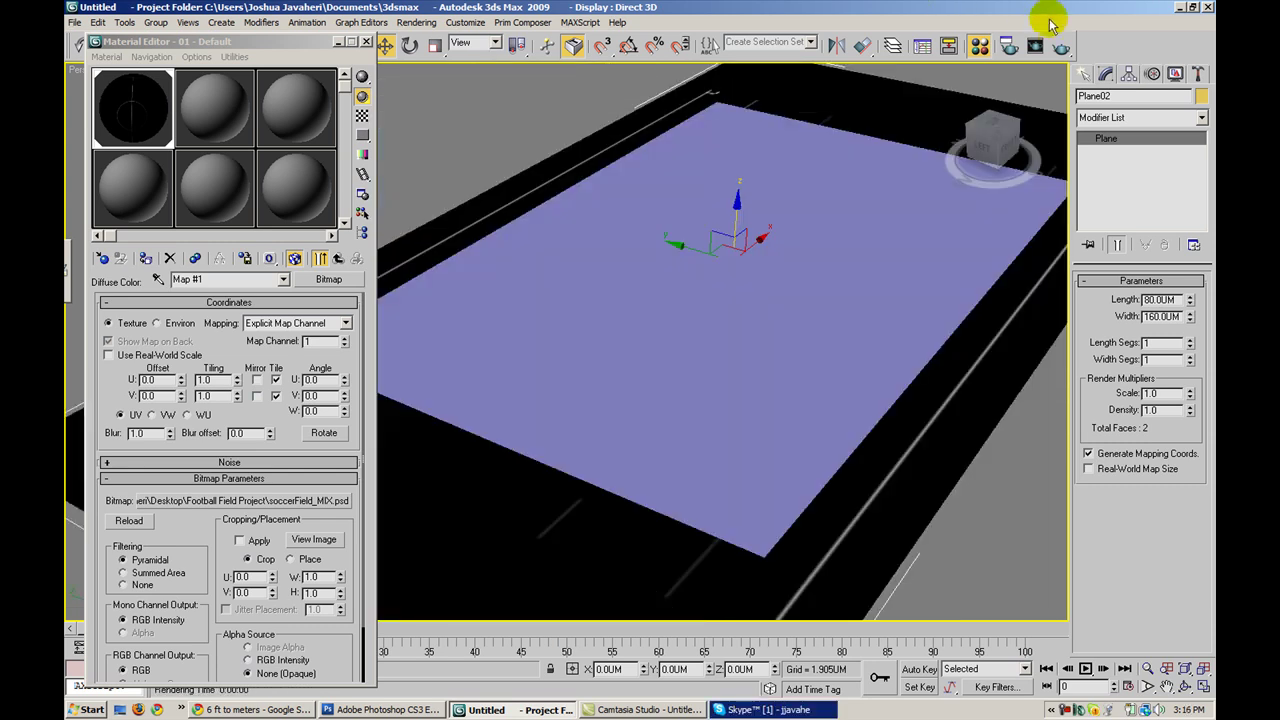
pyautogui.click(1060, 44)
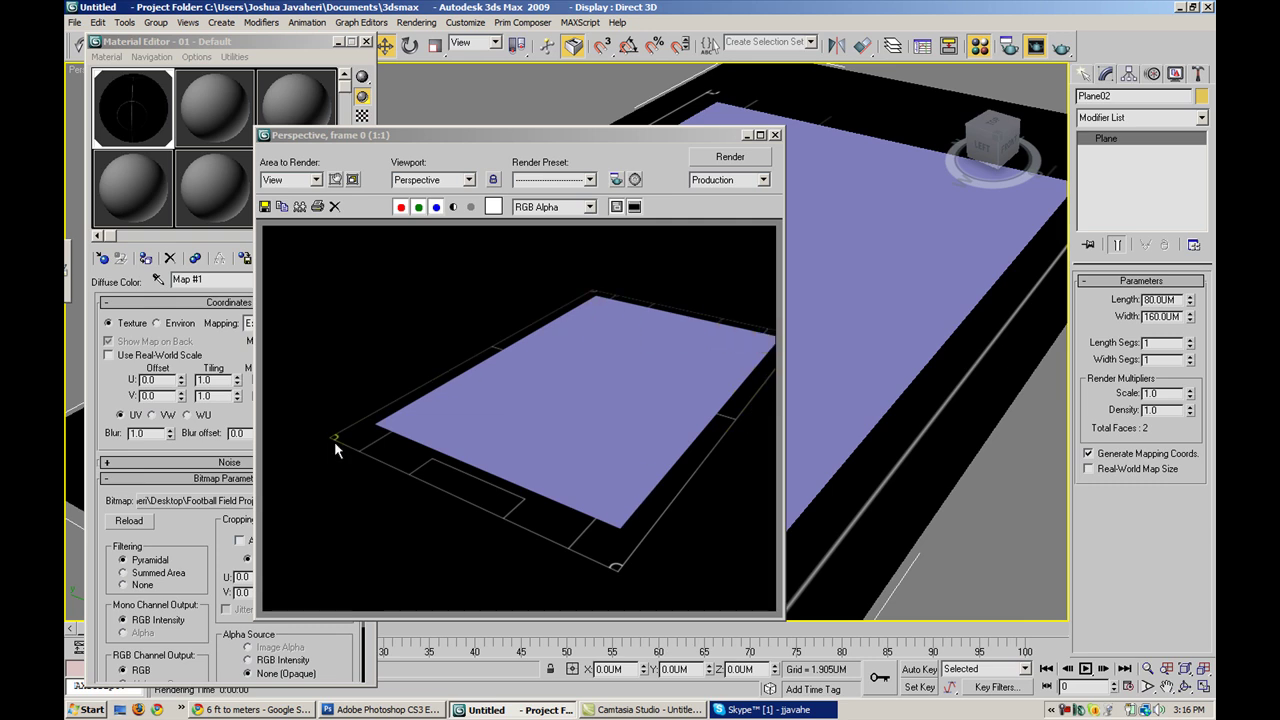
pyautogui.click(775, 134)
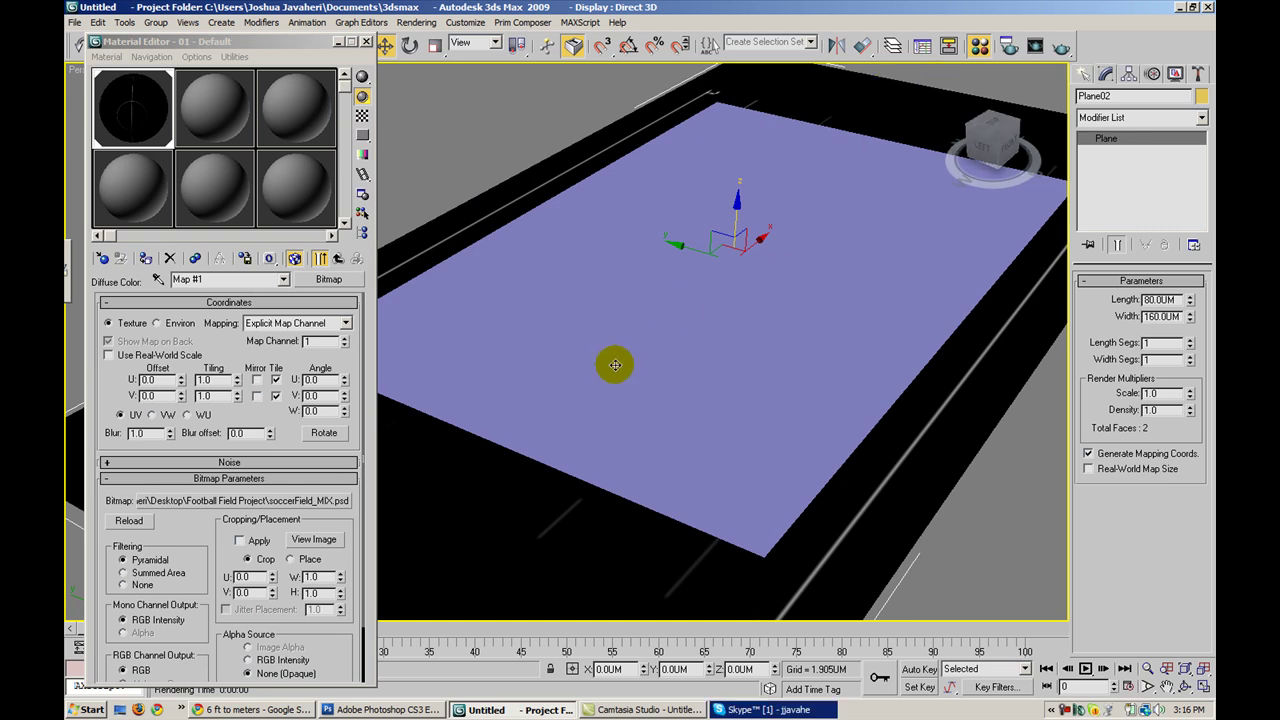
# - Try scaling the outer plane down uniformly to about 84% and test-render the perspective view
pyautogui.keyDown('alt'); pyautogui.moveTo(620, 349); pyautogui.dragTo(671, 320, button='middle'); pyautogui.keyUp('alt')
pyautogui.click(435, 45)
pyautogui.moveTo(675, 237); pyautogui.dragTo(680, 267)
pyautogui.scroll(5, 710, 348)
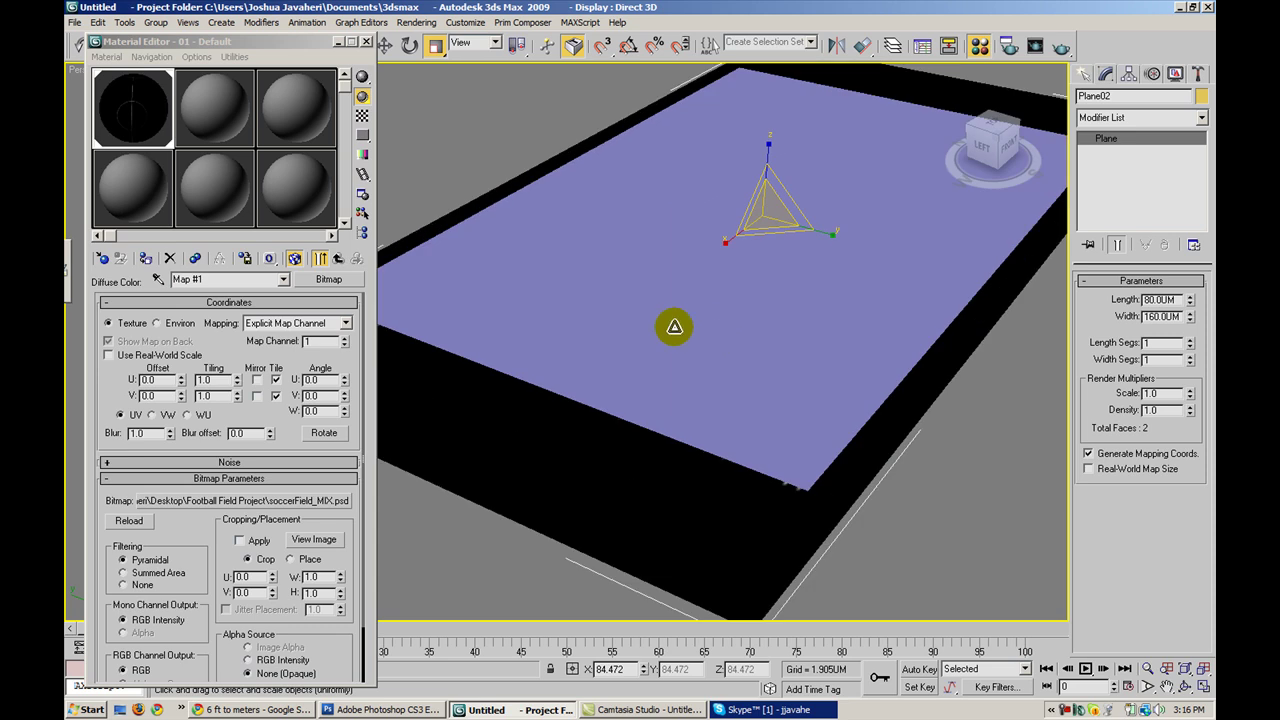
pyautogui.keyDown('alt'); pyautogui.moveTo(628, 327); pyautogui.dragTo(598, 342, button='middle'); pyautogui.keyUp('alt')
pyautogui.click(1062, 46)
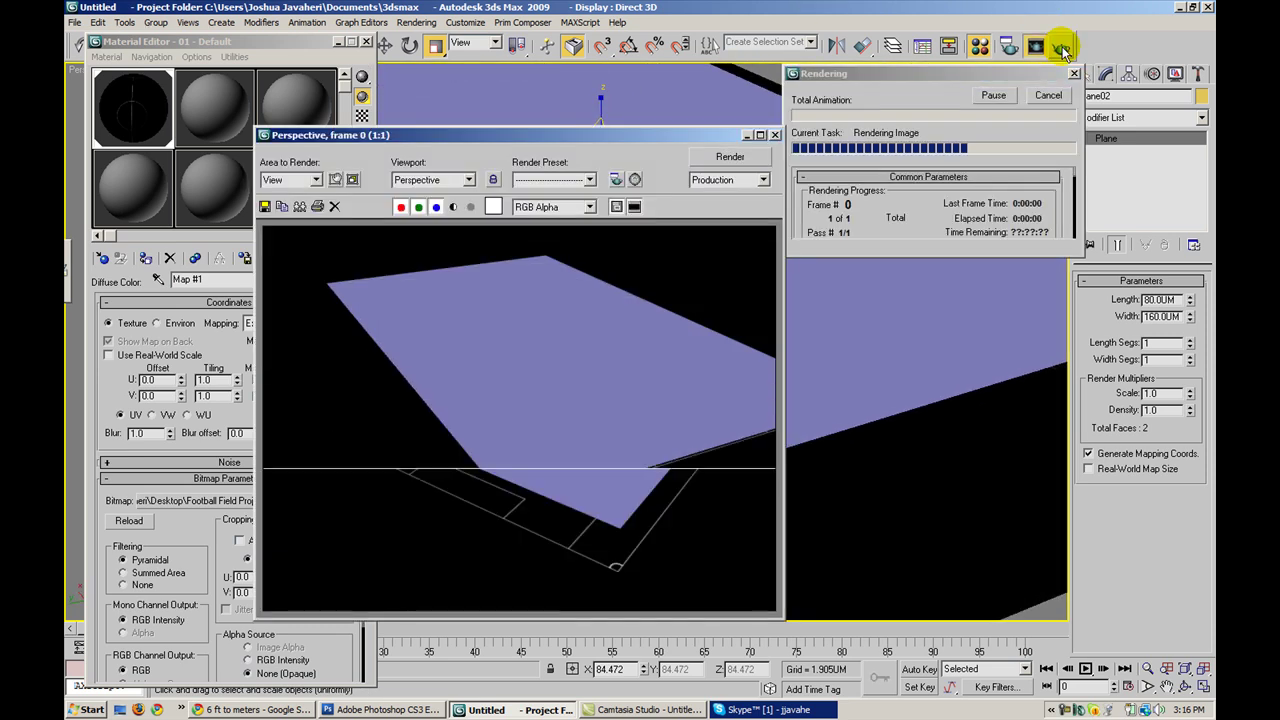
pyautogui.click(777, 137)
# - Scale the outer plane uniformly to about 101% and test-render the field corner
pyautogui.scroll(-5, 694, 260)
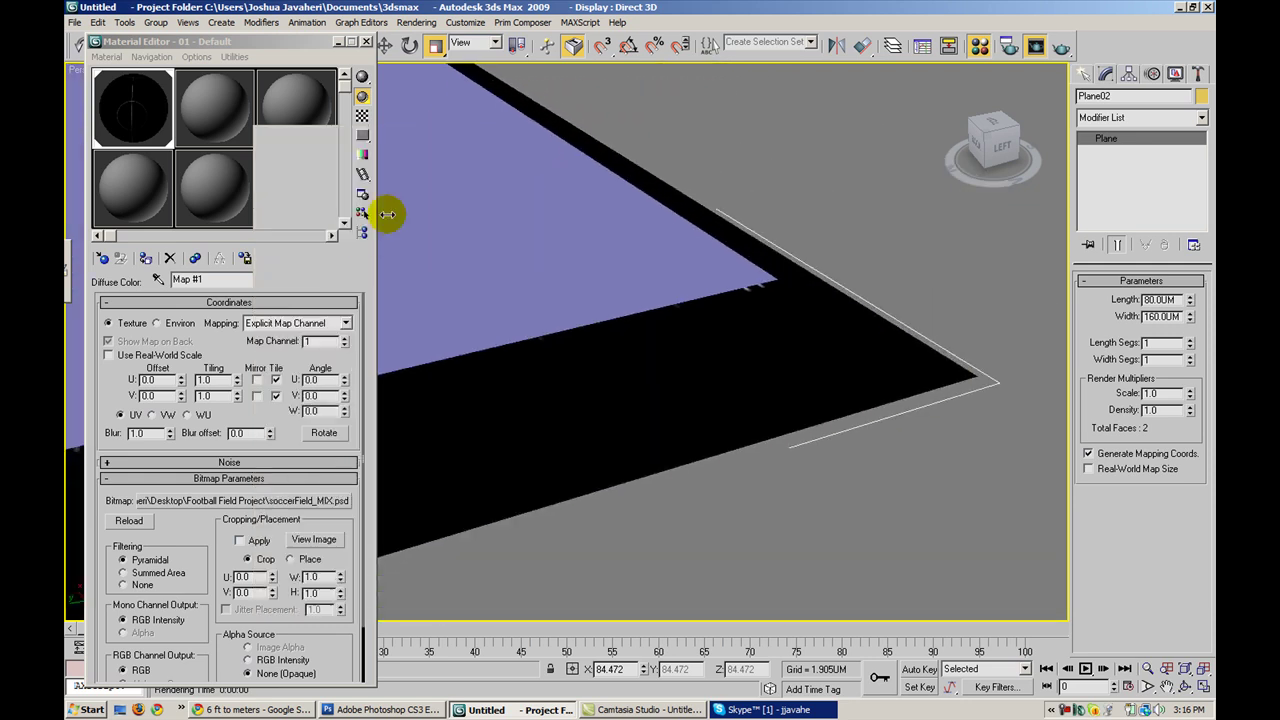
pyautogui.click(1060, 48)
pyautogui.click(775, 137)
pyautogui.scroll(5, 538, 236)
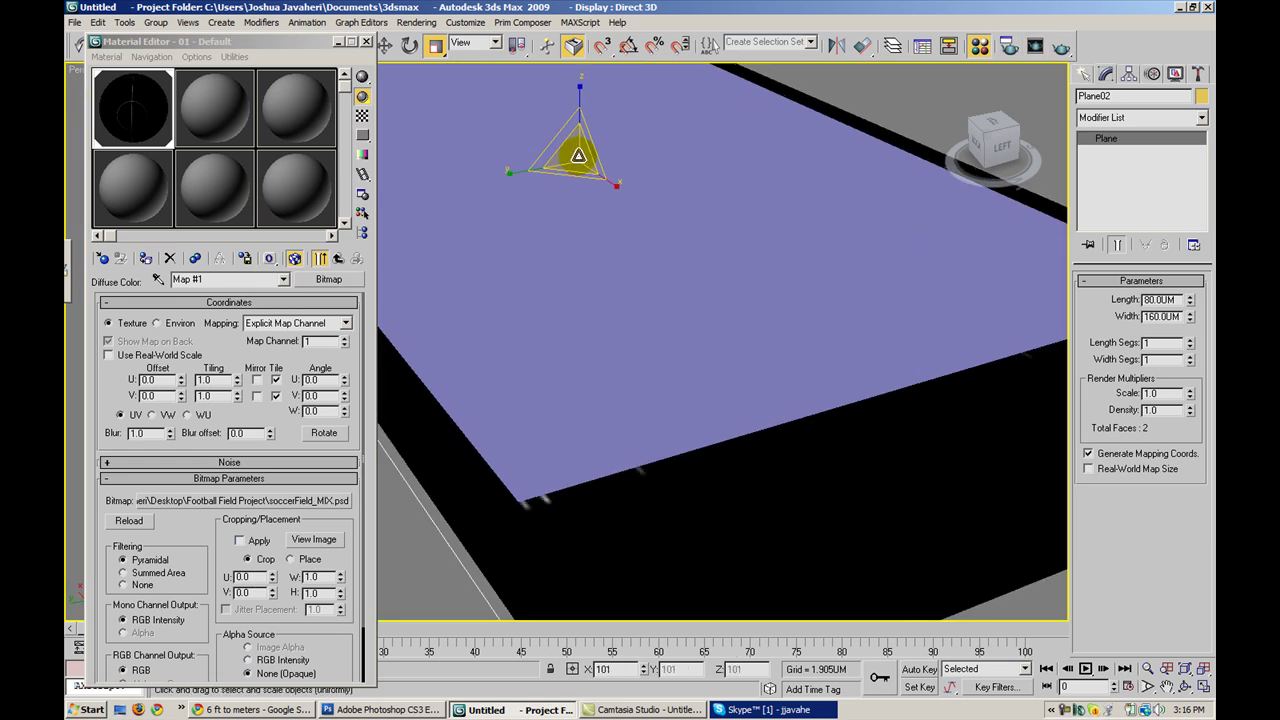
# - Move the outer plane to about 0.9 on the X axis and render the perspective view
pyautogui.keyDown('alt'); pyautogui.moveTo(574, 291); pyautogui.dragTo(669, 331, button='middle'); pyautogui.keyUp('alt')
pyautogui.click(385, 45)
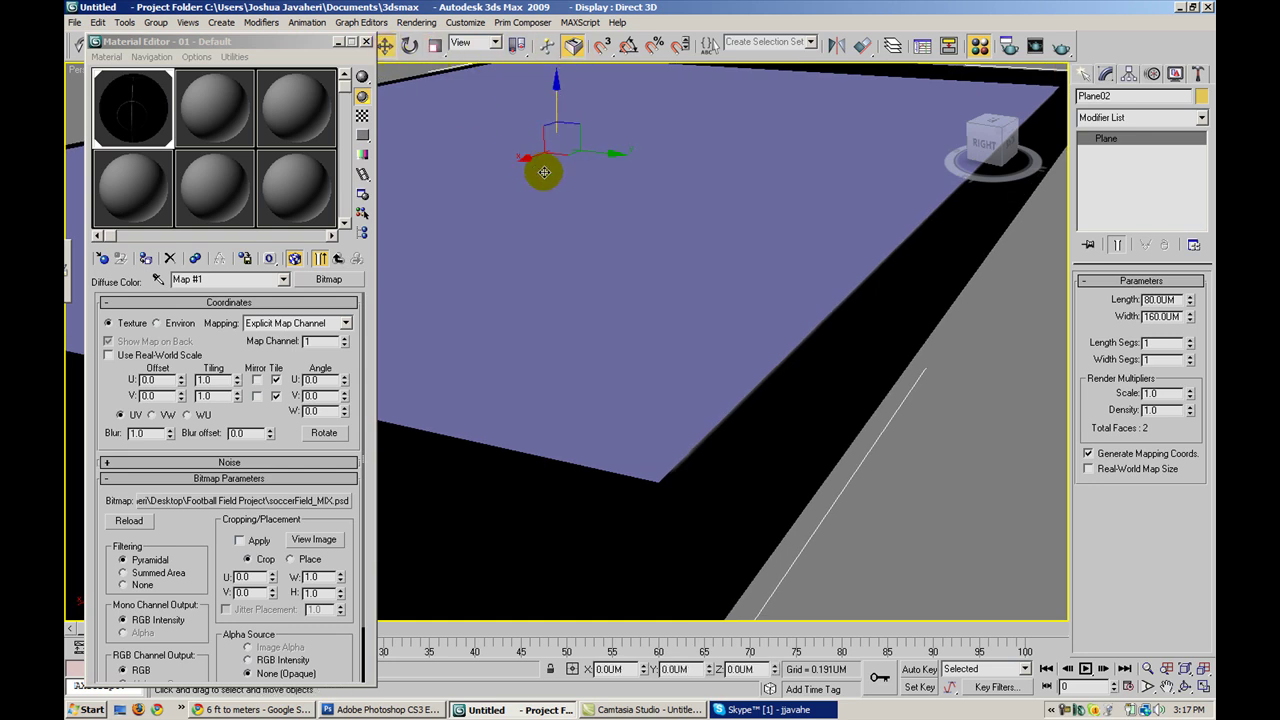
pyautogui.moveTo(532, 160); pyautogui.dragTo(527, 159)
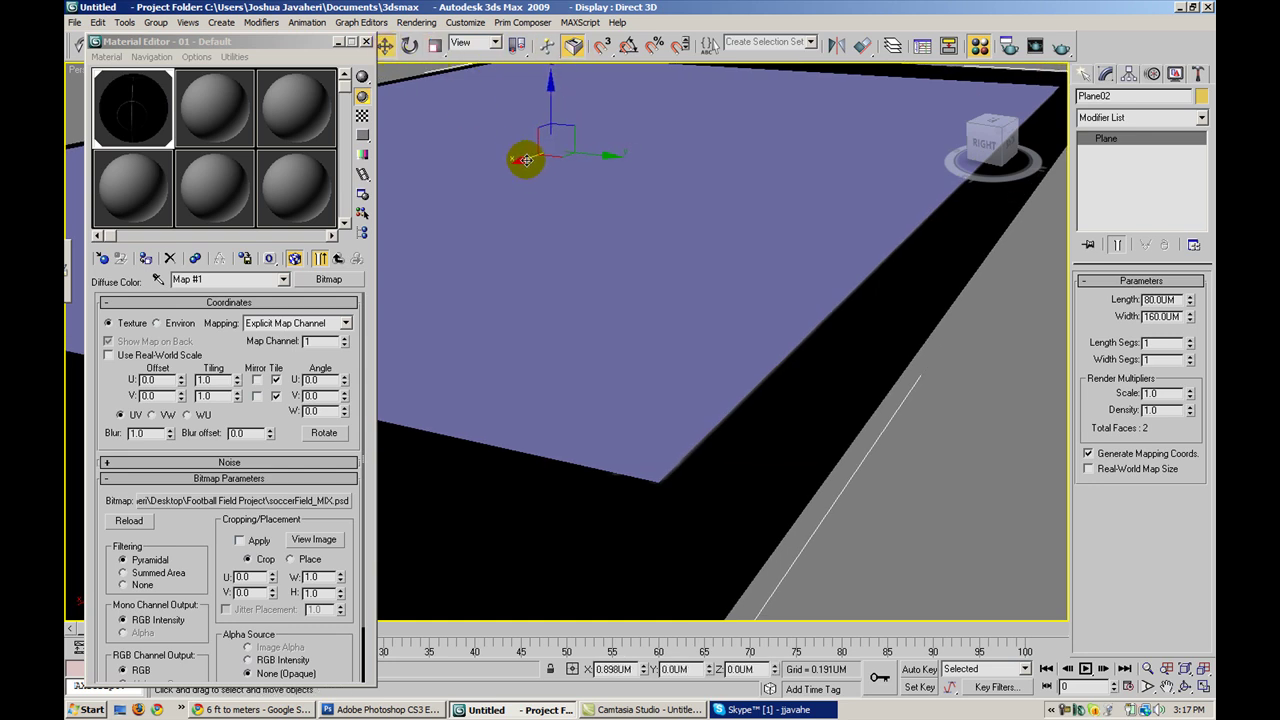
pyautogui.click(1059, 46)
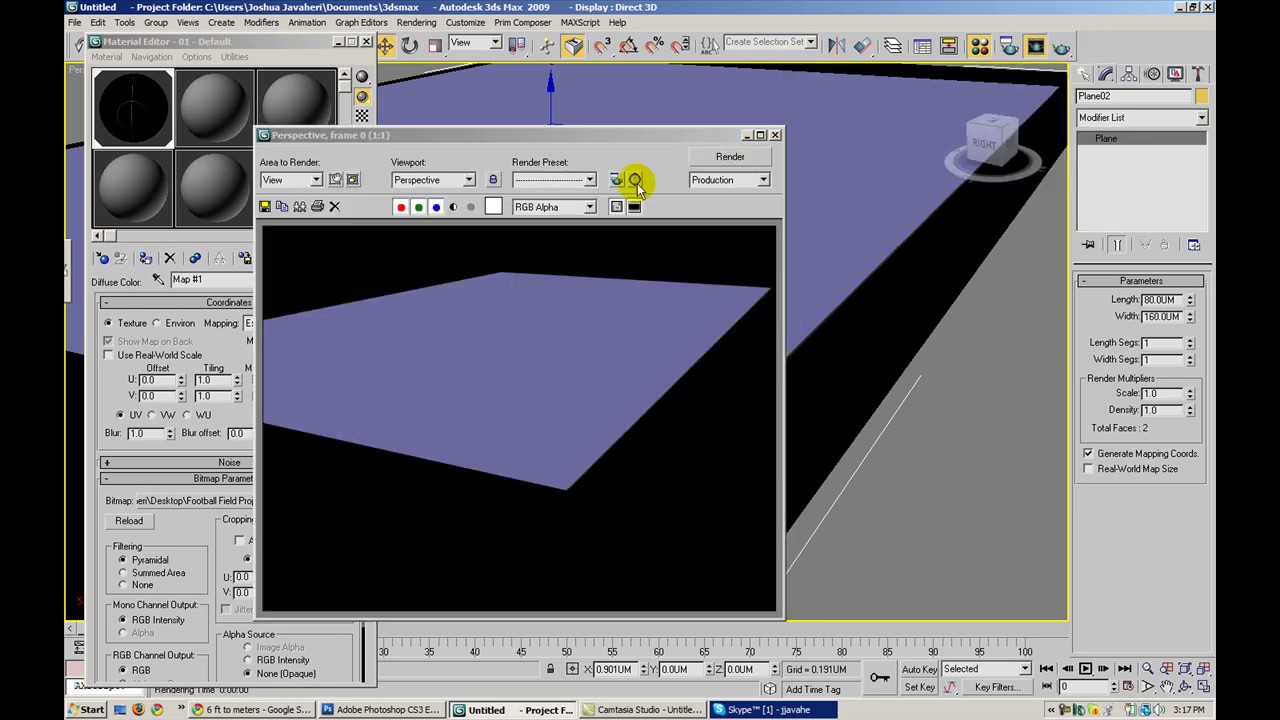
pyautogui.click(776, 134)
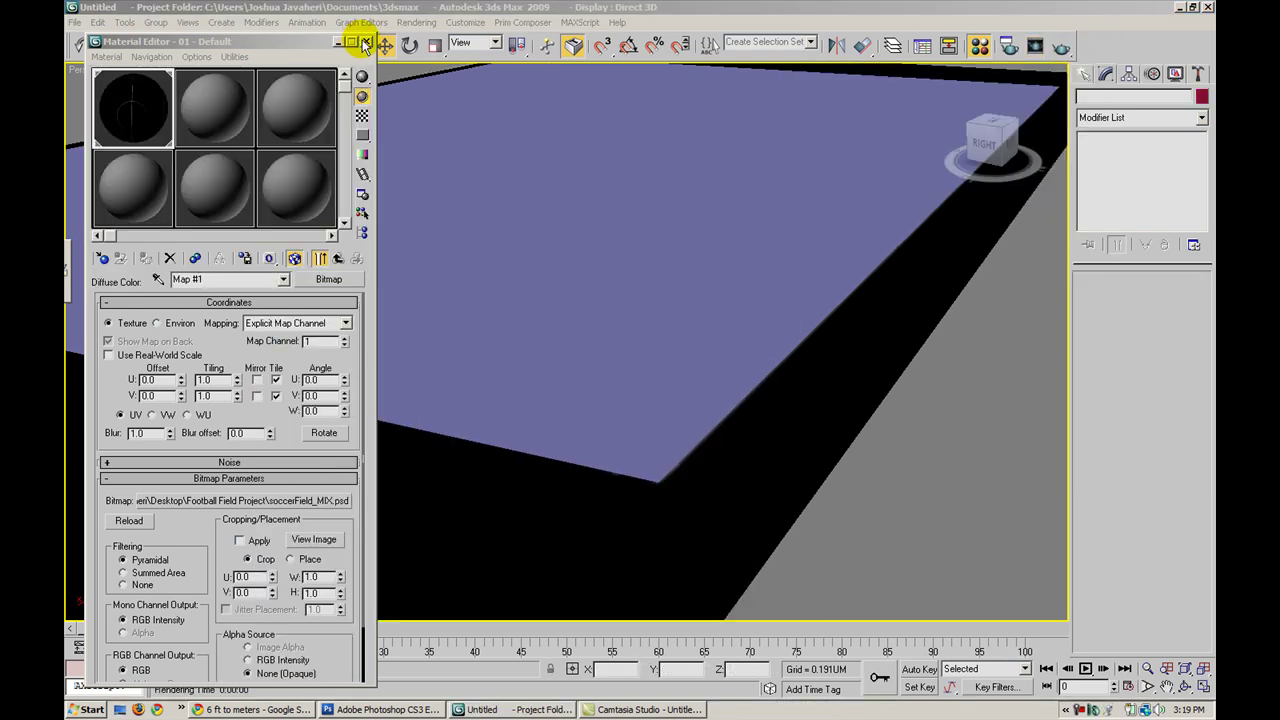
# - Close the Material Editor and delete the inner 100 by 60 plane
pyautogui.click(366, 42)
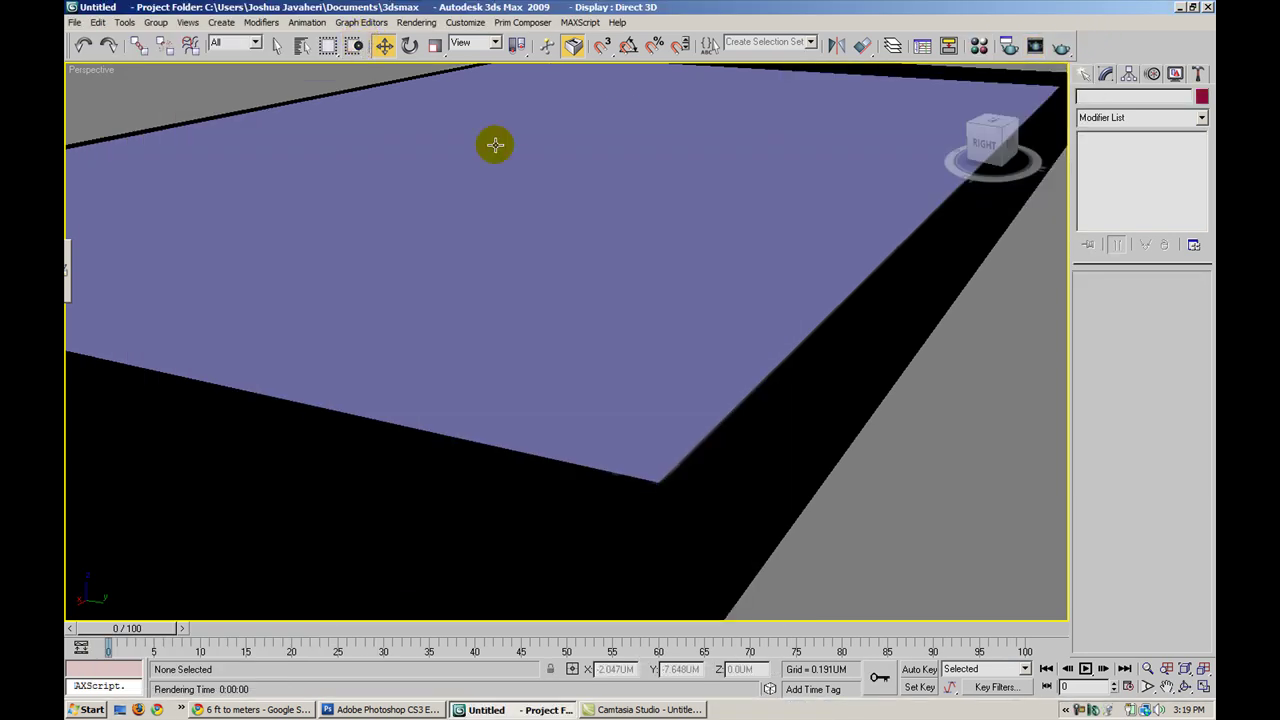
pyautogui.click(733, 294)
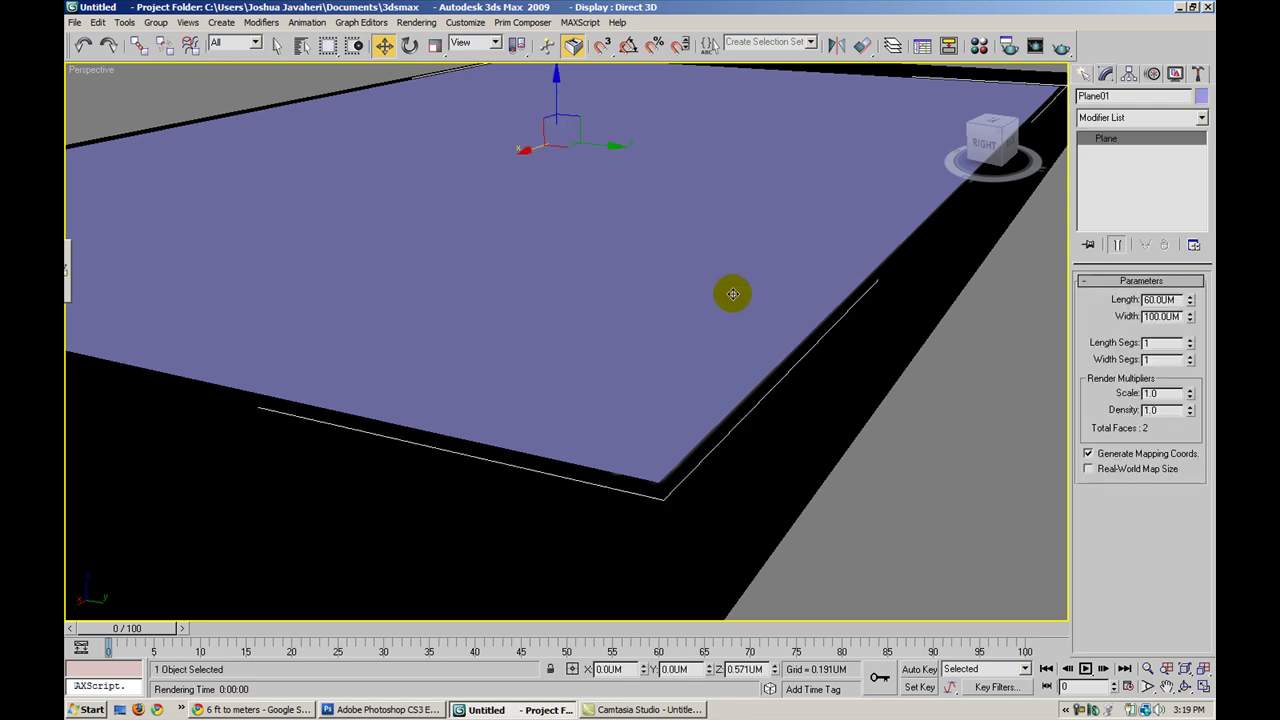
pyautogui.press('Delete')
# - View the whole remaining textured plane at an angle and render it to inspect the full set of field markings
pyautogui.keyDown('alt'); pyautogui.moveTo(723, 277); pyautogui.dragTo(473, 267, button='middle'); pyautogui.keyUp('alt')
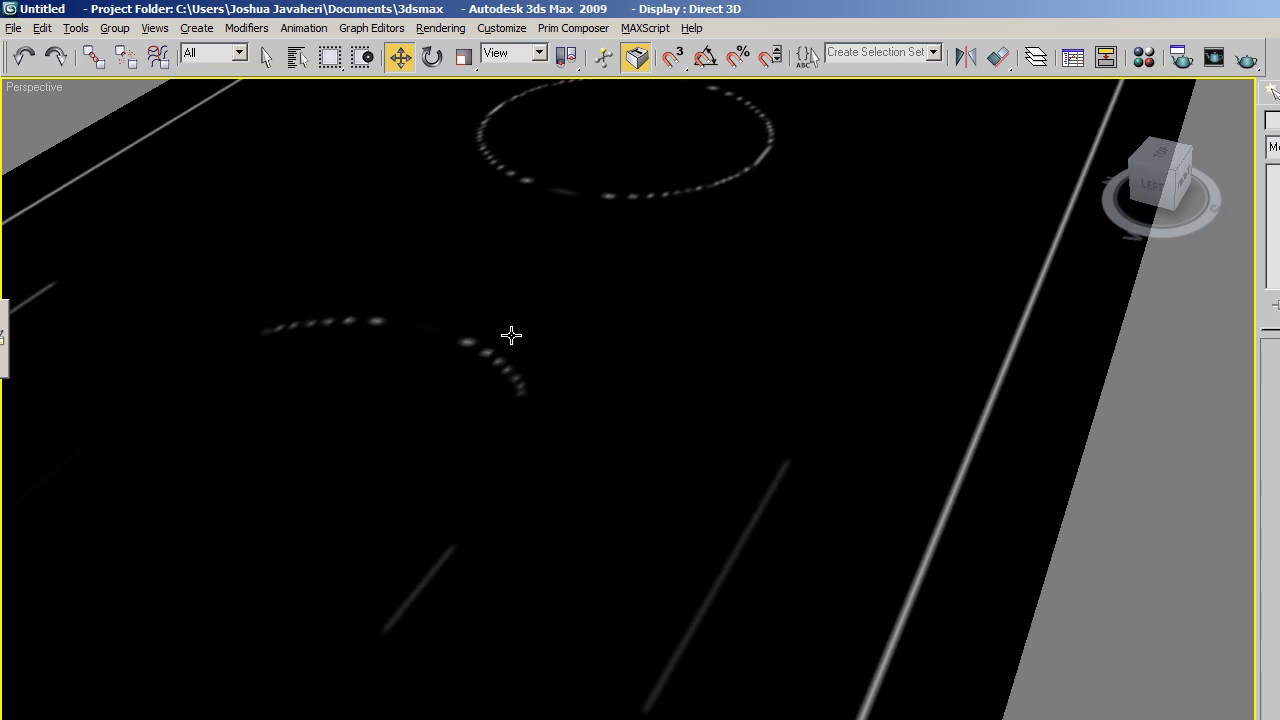
pyautogui.scroll(-5, 509, 306)
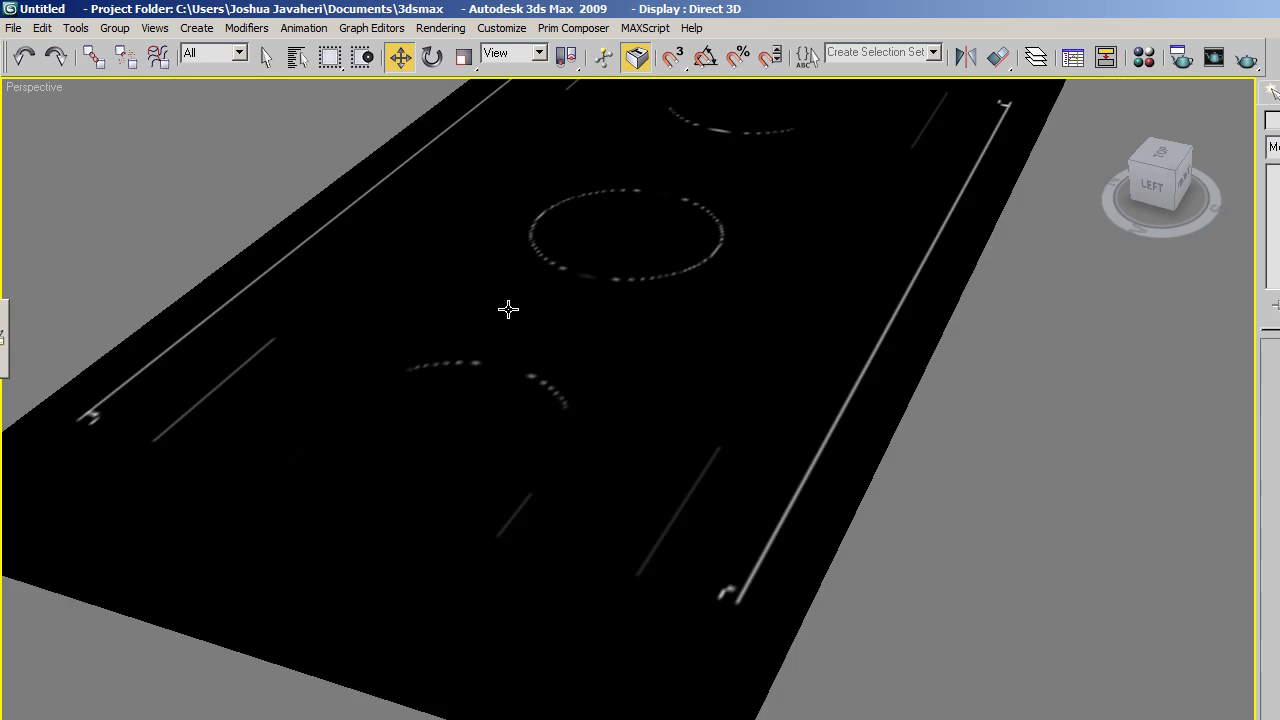
pyautogui.keyDown('alt'); pyautogui.moveTo(509, 306); pyautogui.dragTo(560, 300, button='middle'); pyautogui.keyUp('alt')
pyautogui.click(1072, 47)
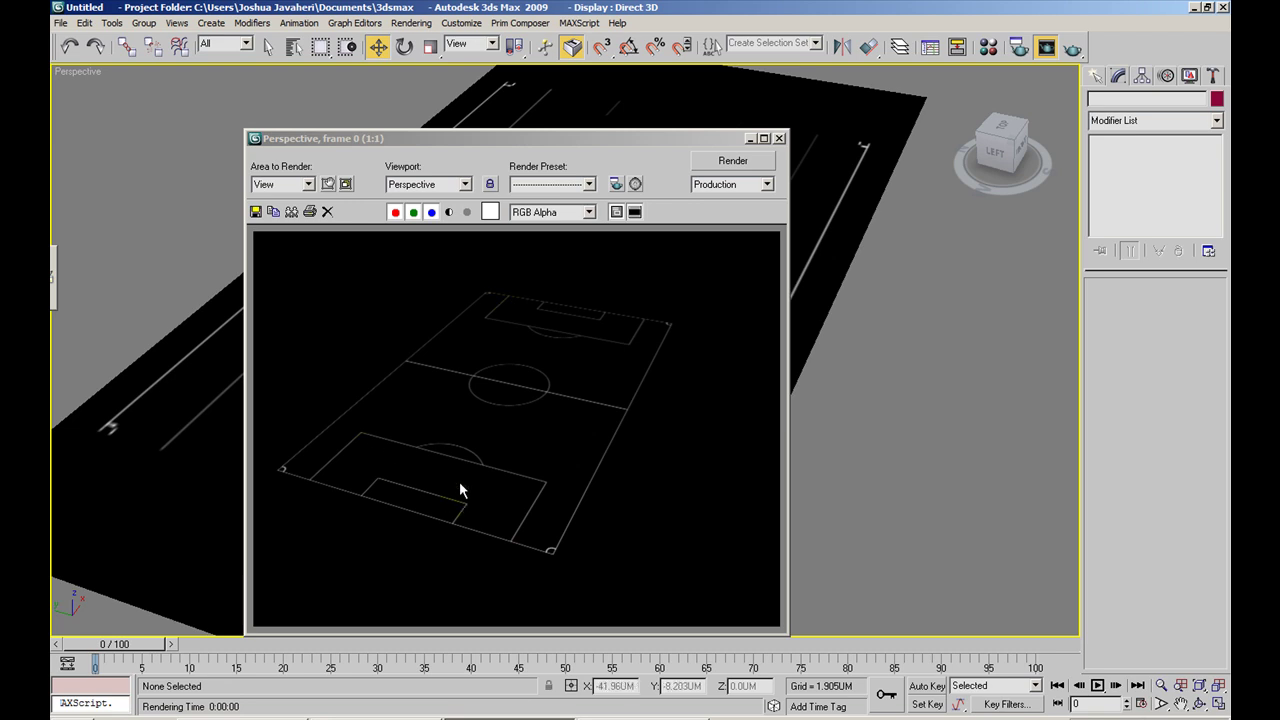
pyautogui.click(779, 138)
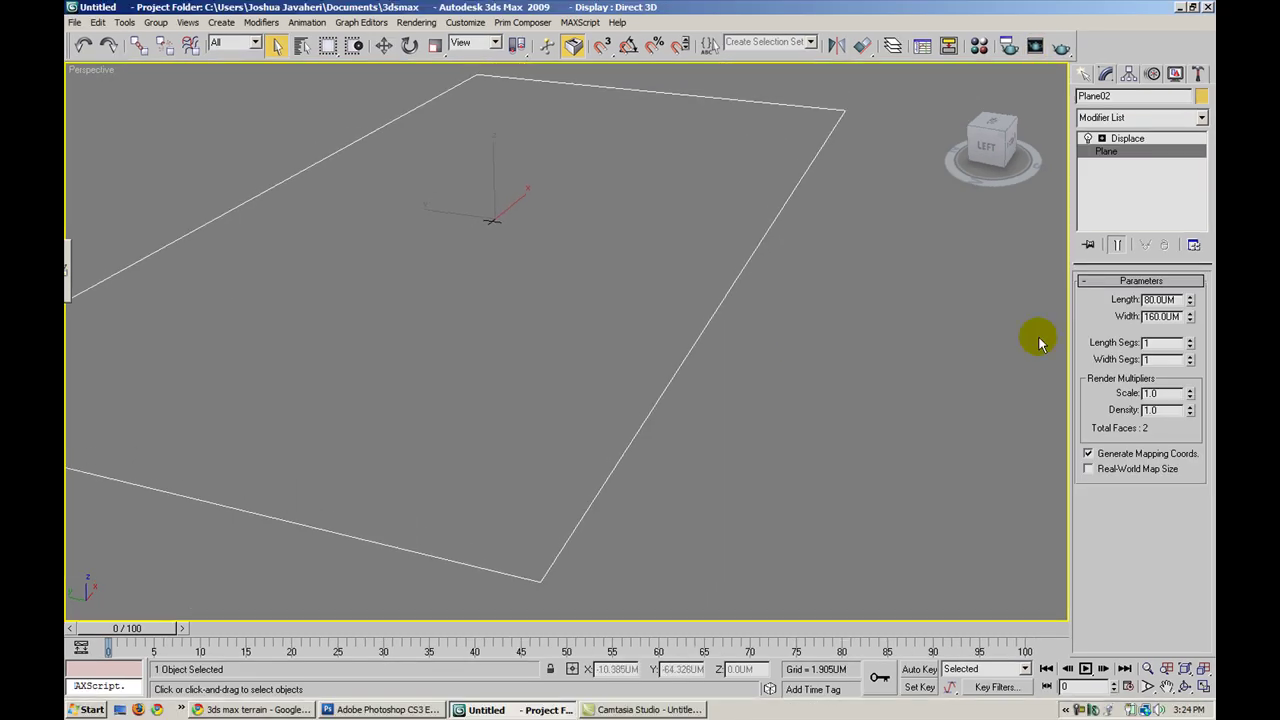
# - Set the ground plane's length segments and width segments to 100 each
pyautogui.write('100')
pyautogui.press('Tab')
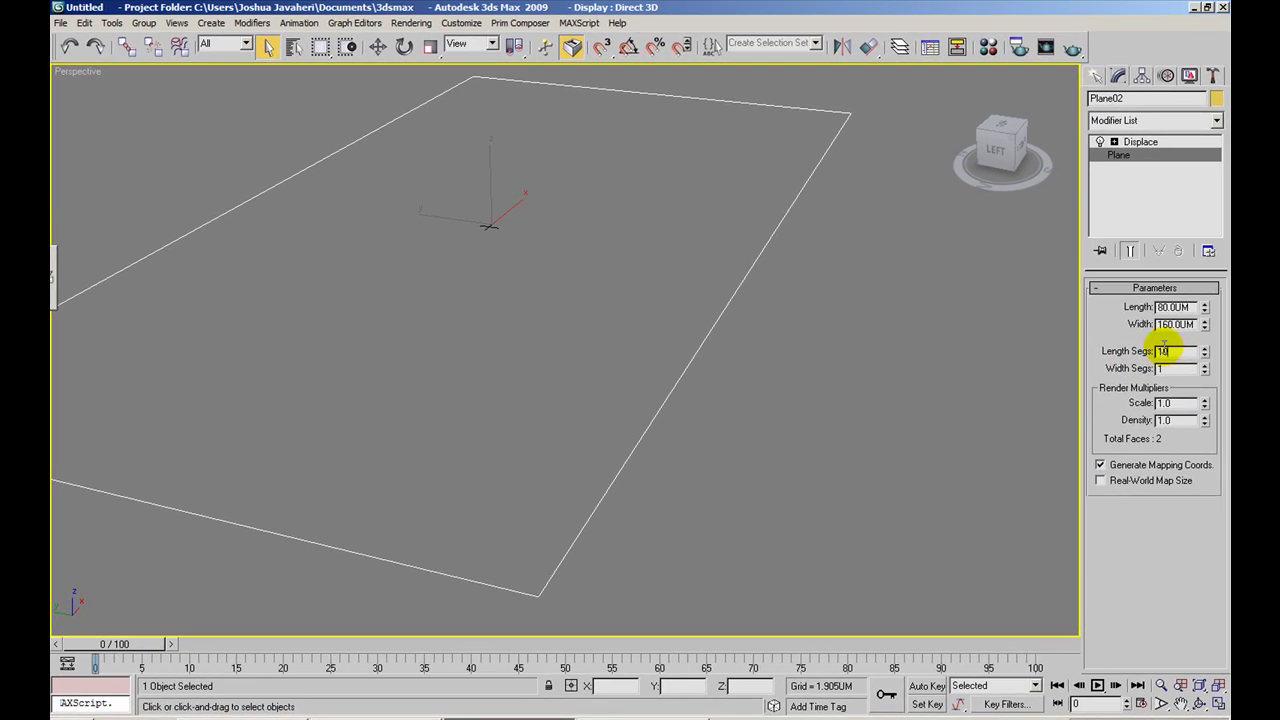
pyautogui.write('100')
pyautogui.press('Return')
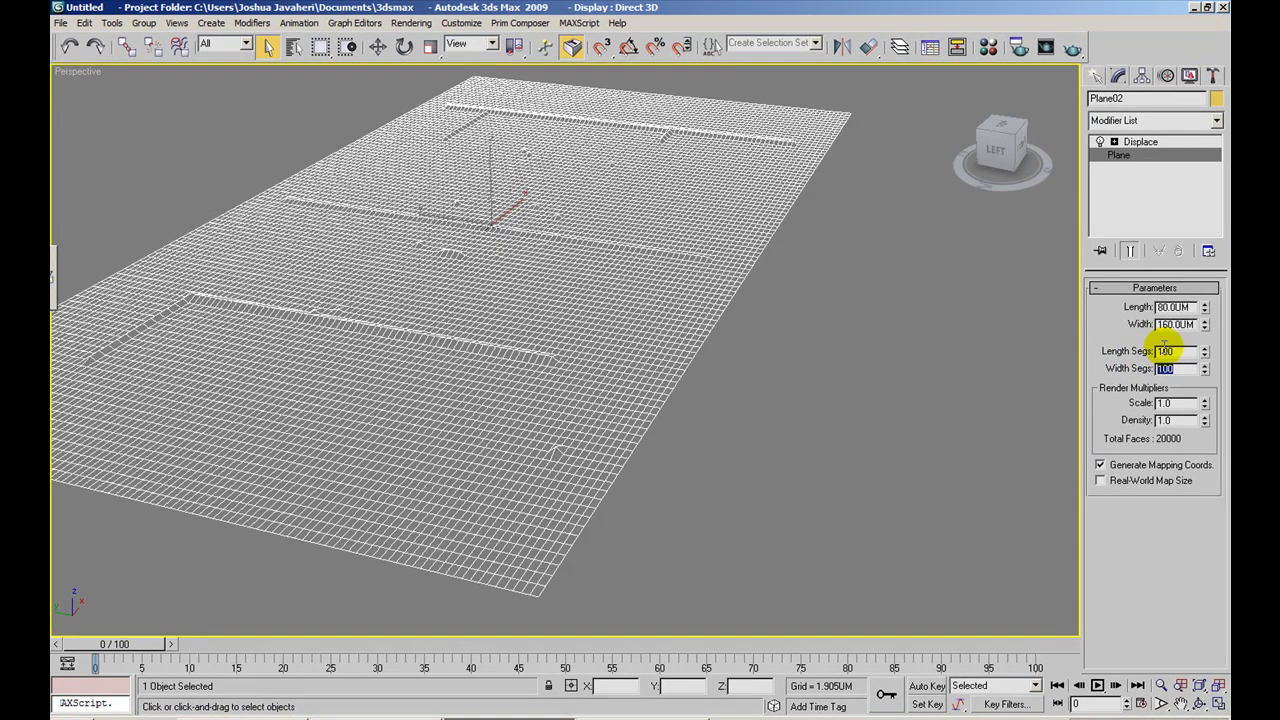
# - Select the plane's Displace modifier and examine its bitmap and the raised line markings across the mesh
pyautogui.click(1148, 147)
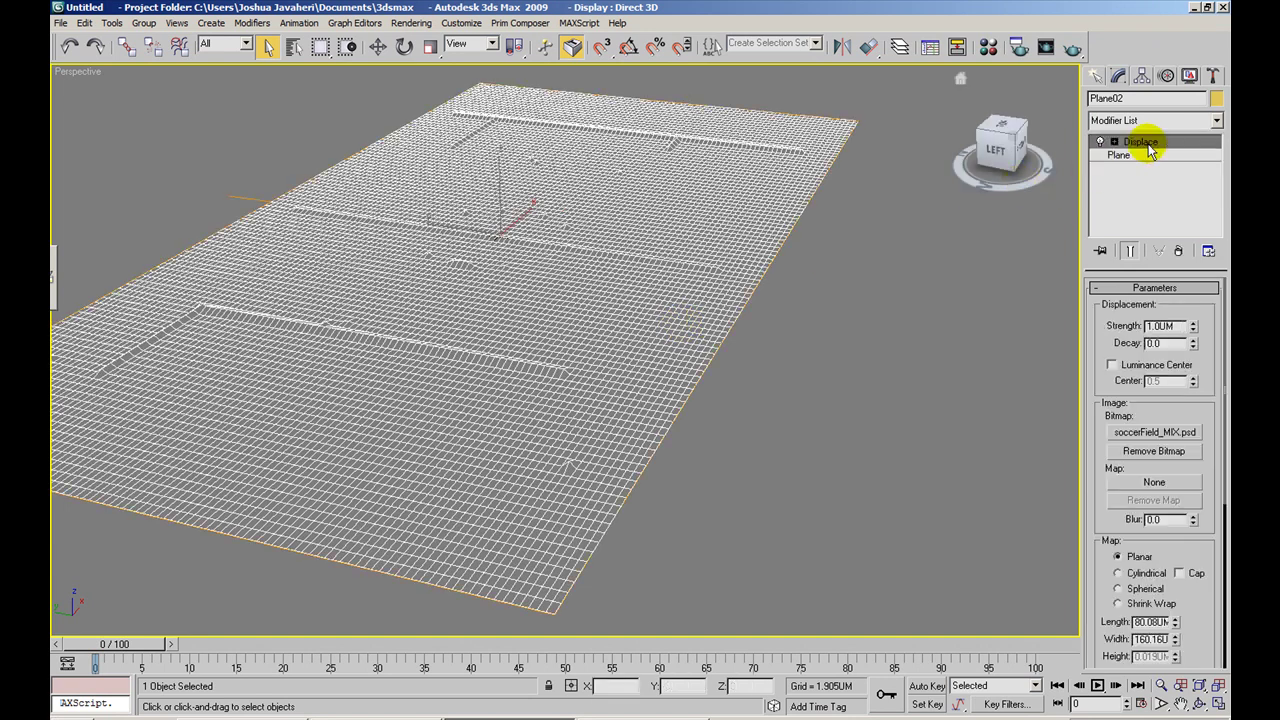
pyautogui.click(1165, 434)
pyautogui.click(594, 273)
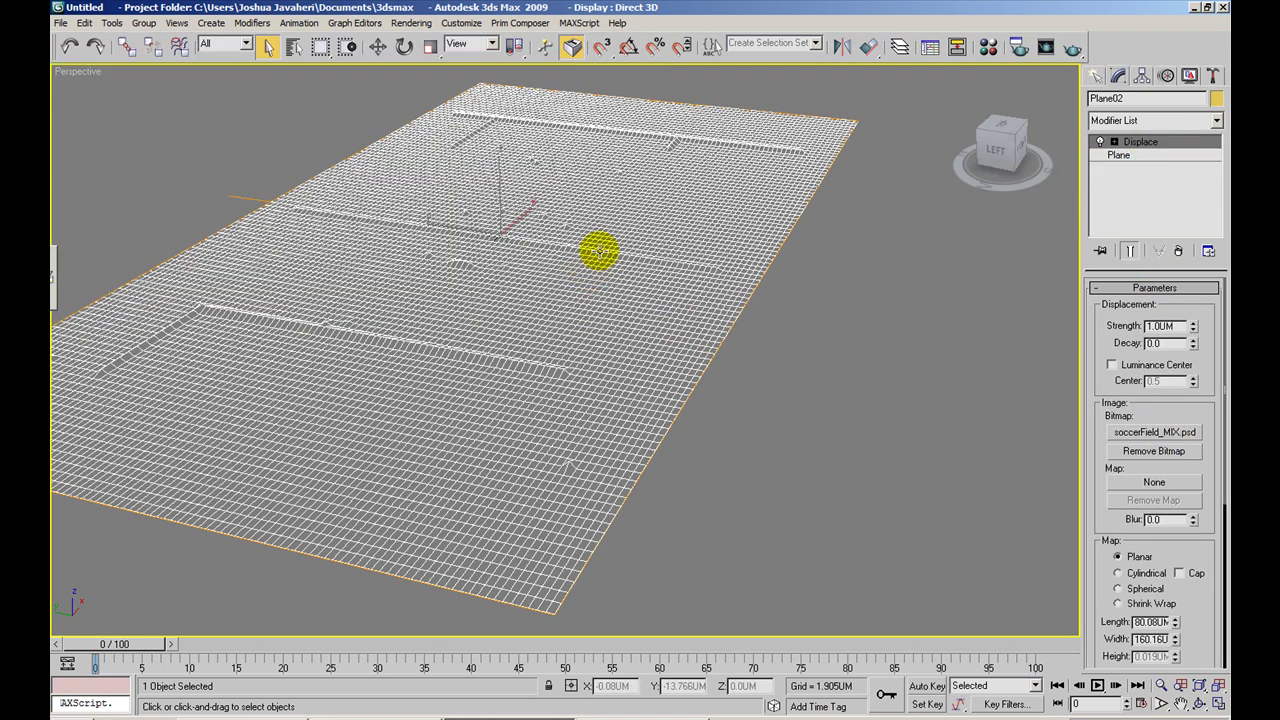
pyautogui.moveTo(600, 251); pyautogui.dragTo(548, 243, button='middle')
pyautogui.scroll(4, 638, 270)
pyautogui.scroll(3, 505, 271)
pyautogui.scroll(1, 548, 243)
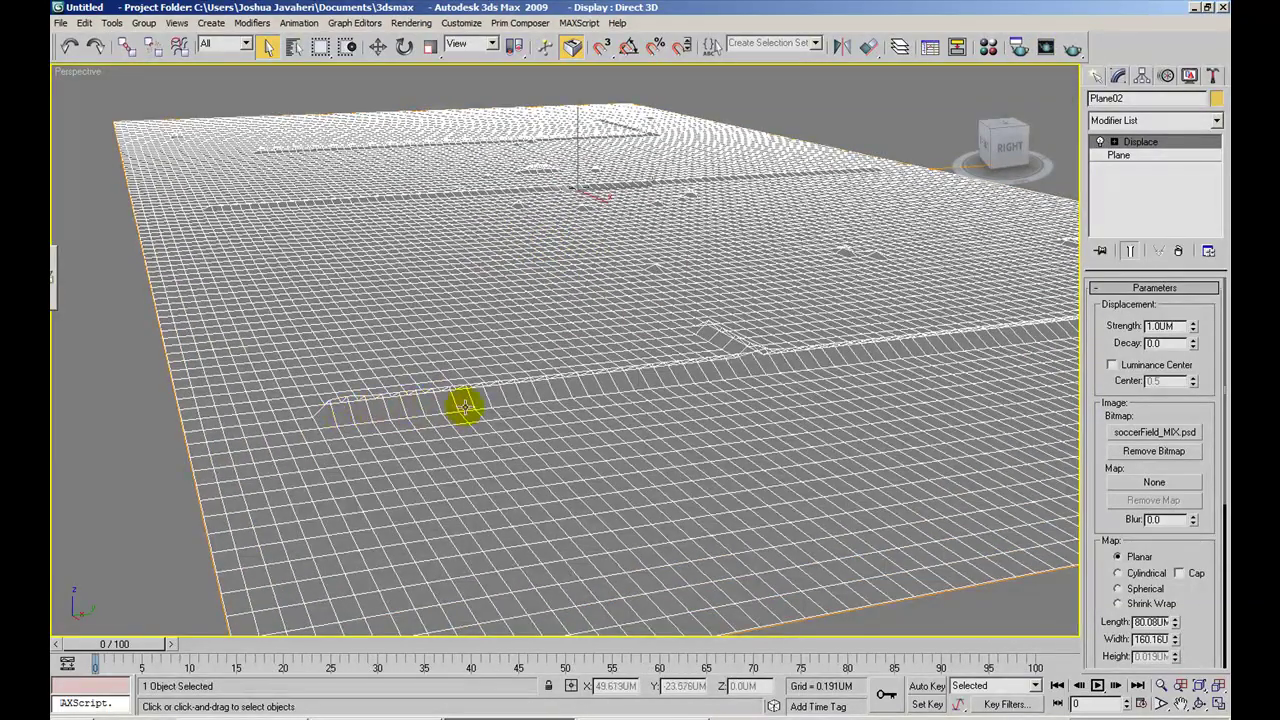
pyautogui.keyDown('alt'); pyautogui.moveTo(417, 331); pyautogui.dragTo(637, 336, button='middle'); pyautogui.keyUp('alt')
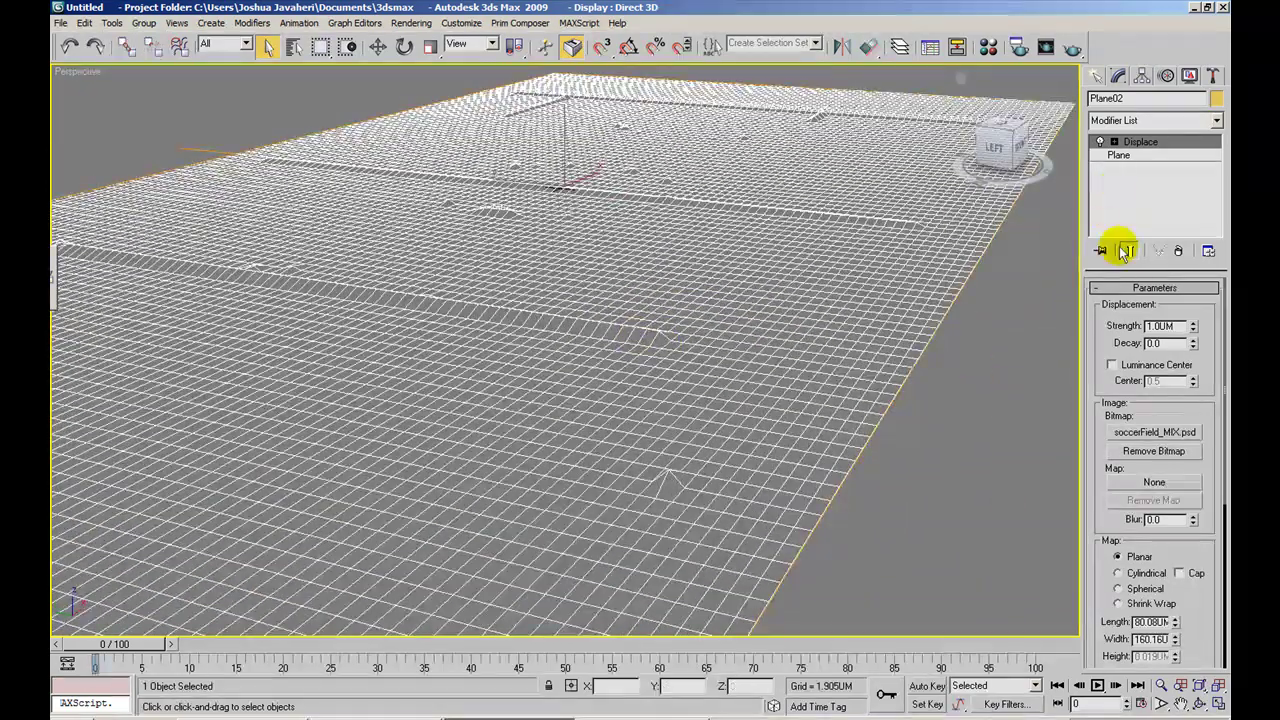
# - Set the Displace strength to 0.25 and switch the perspective view from wireframe to shaded display
pyautogui.doubleClick(1158, 327)
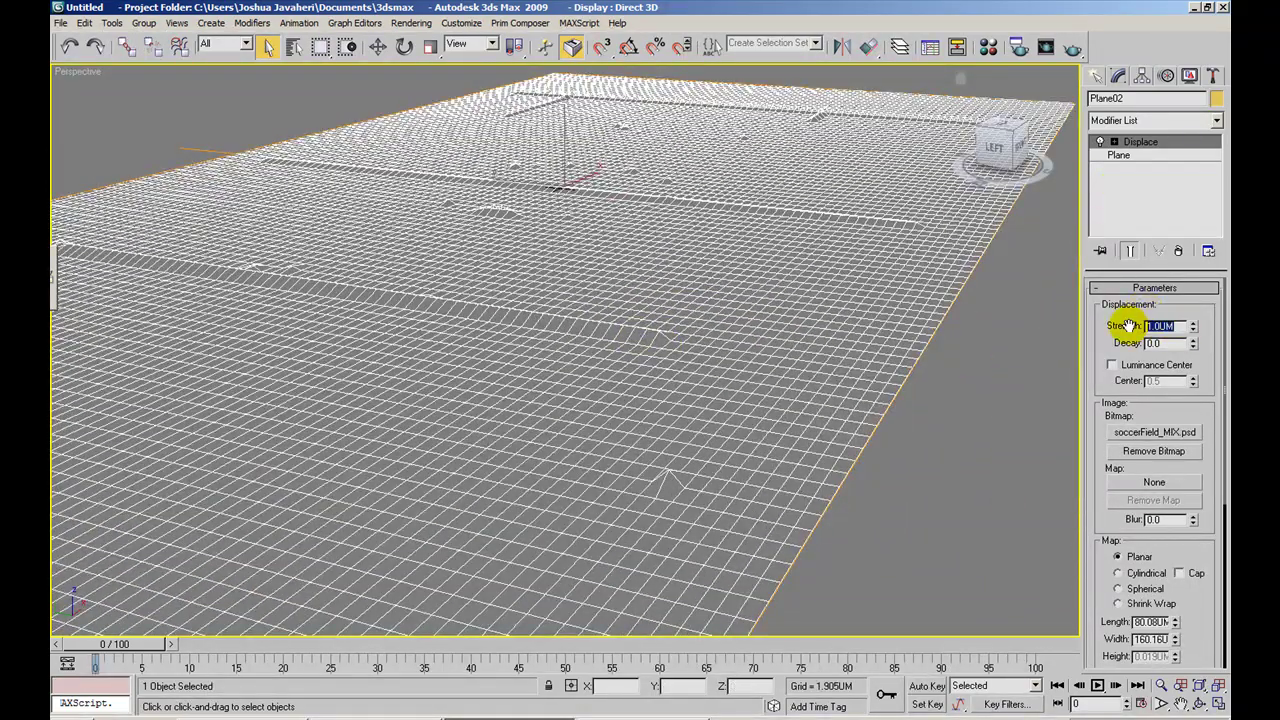
pyautogui.write('.25')
pyautogui.press('Return')
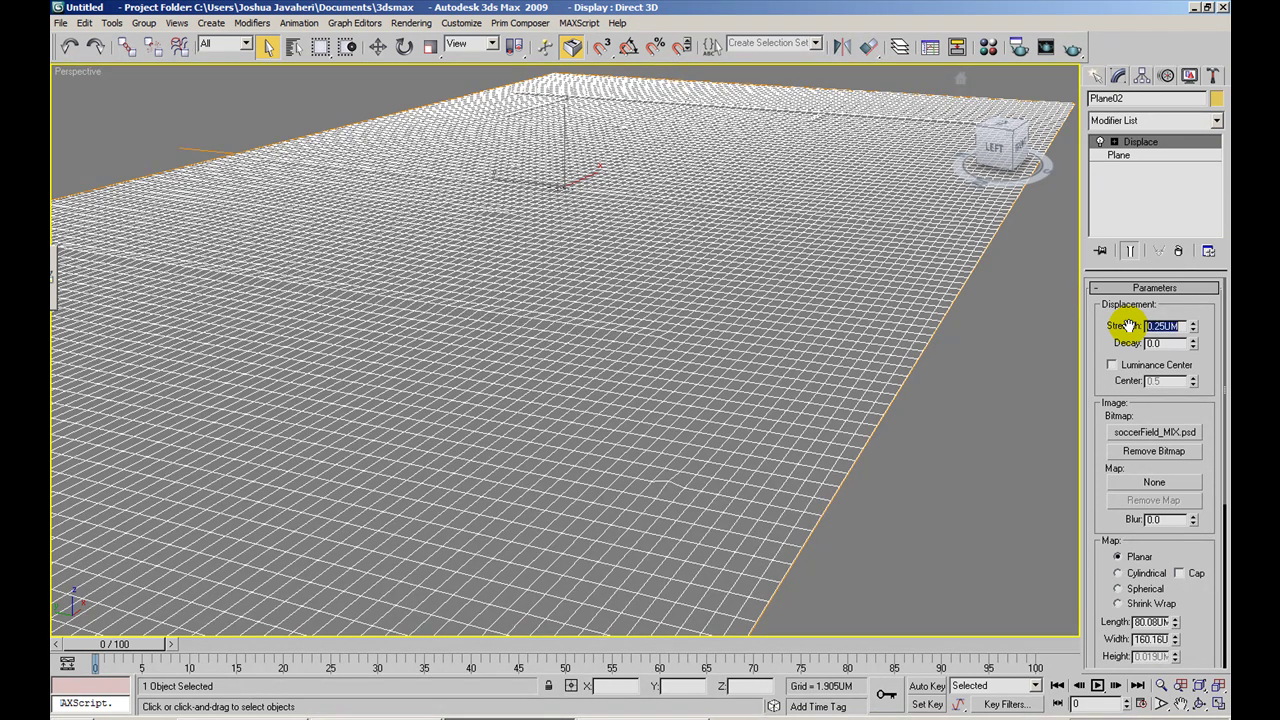
pyautogui.keyDown('alt'); pyautogui.moveTo(577, 283); pyautogui.dragTo(598, 268, button='middle'); pyautogui.keyUp('alt')
pyautogui.click(88, 70)
pyautogui.click(114, 88)
# - Save the scene as soccerField in the Football Field Project folder on the desktop, replacing the existing file
pyautogui.hotkey('ctrl', 's')
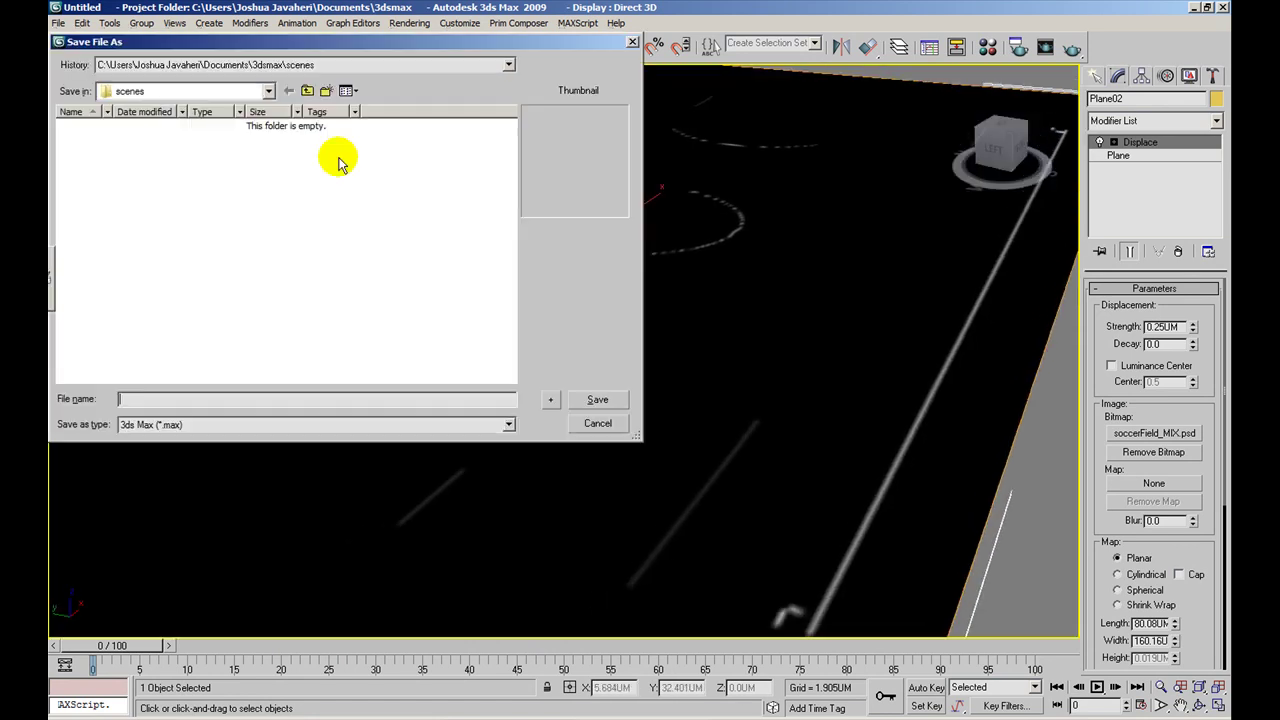
pyautogui.click(240, 91)
pyautogui.click(223, 113)
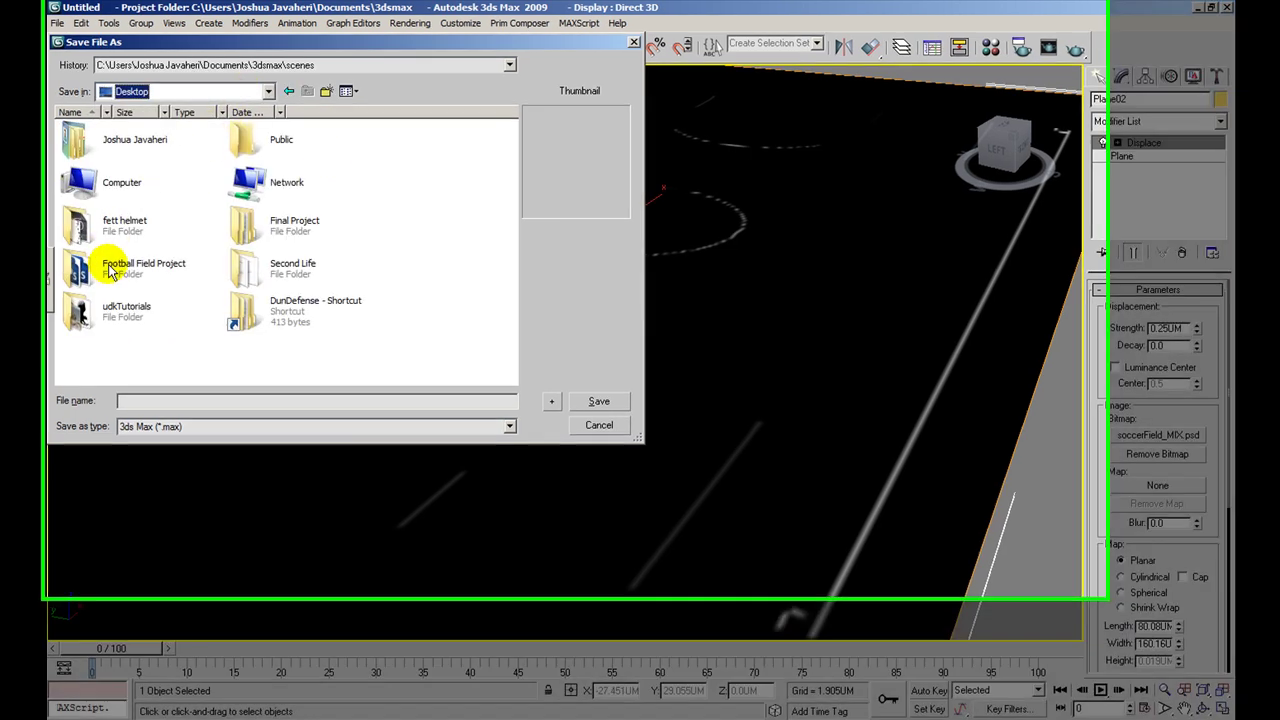
pyautogui.doubleClick(80, 262)
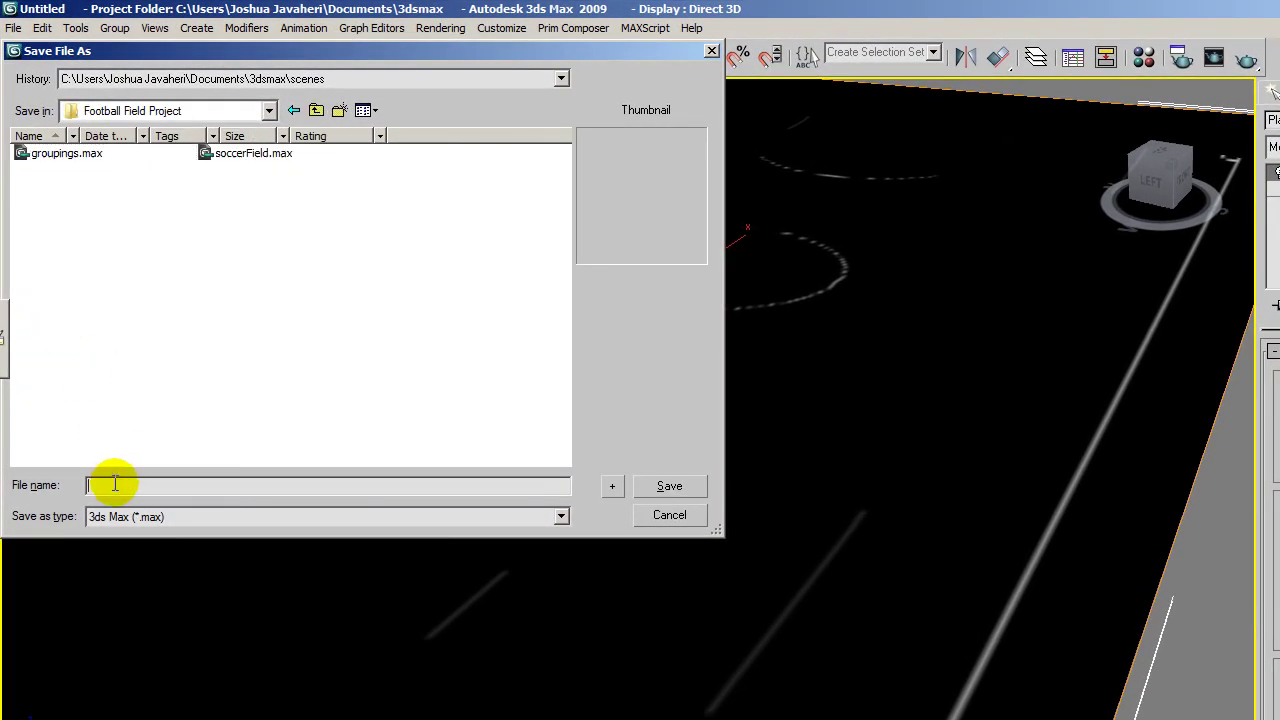
pyautogui.write('soccerField')
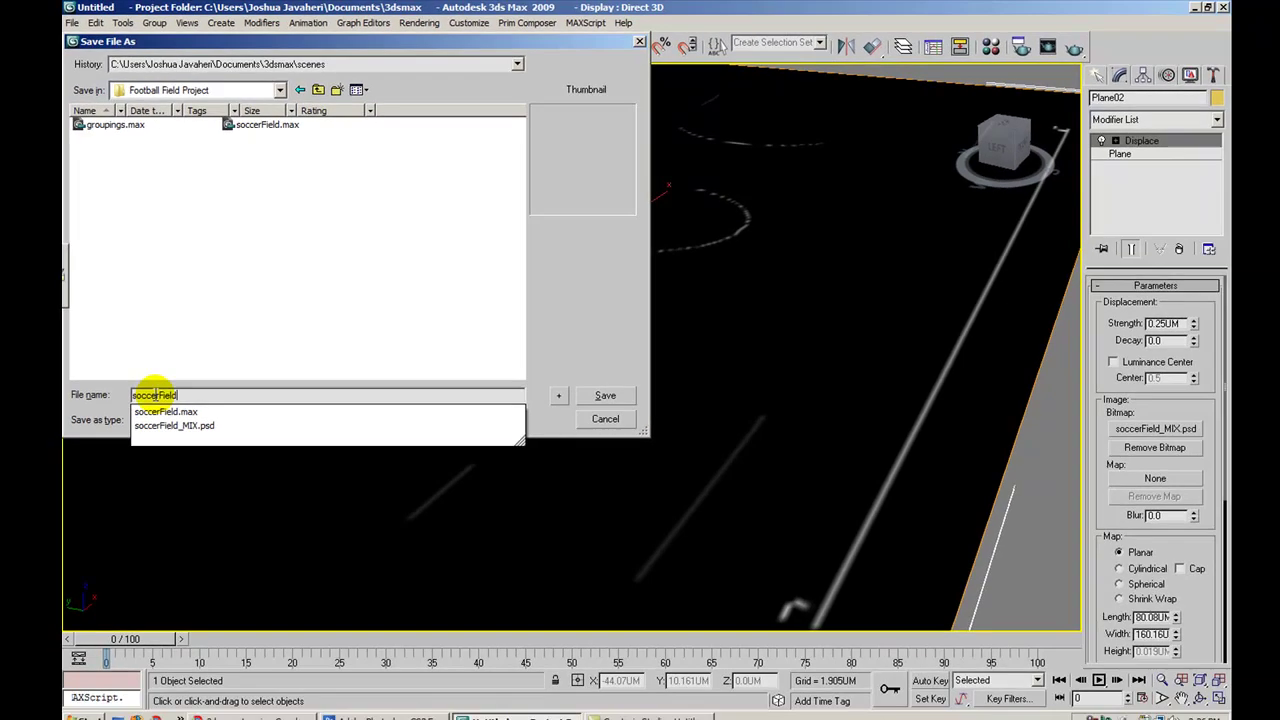
pyautogui.press('Return')
pyautogui.press('Return')
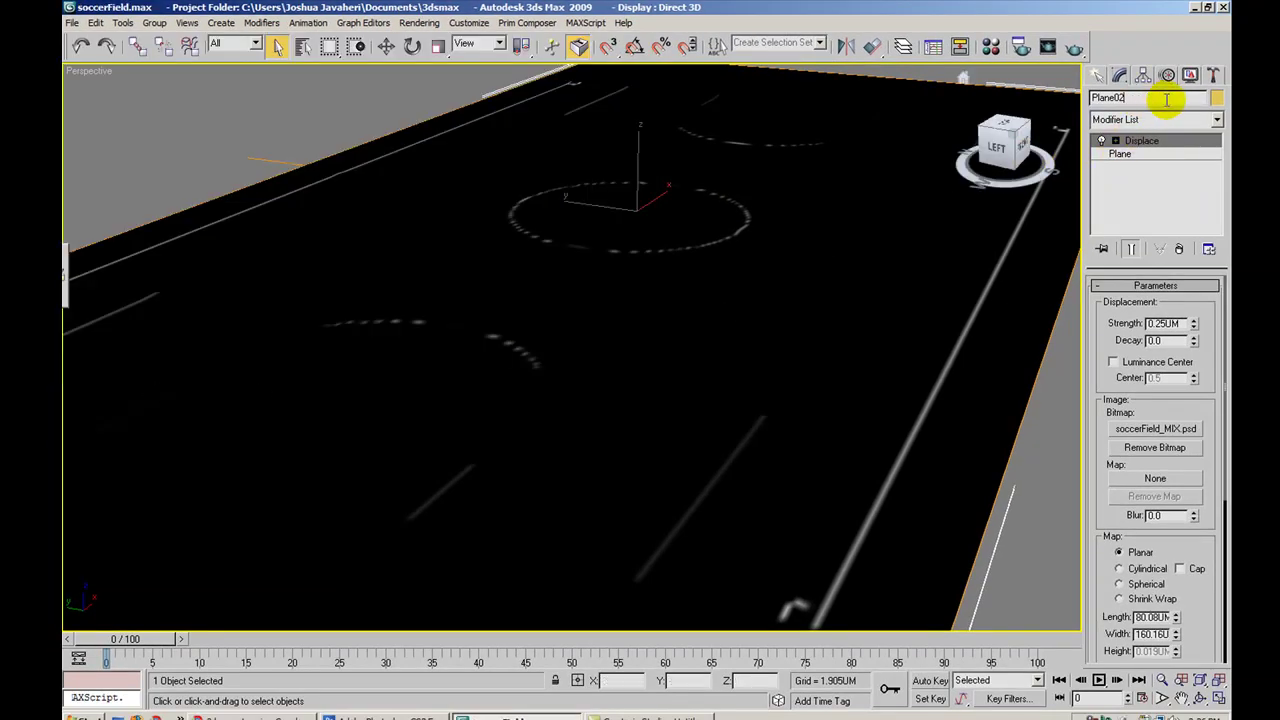
# - Rename the plane soccerField_SM and export it as the ASE file soccerField_SM in the Football Field Project folder, keeping the offered ASCII export options
pyautogui.moveTo(1166, 99); pyautogui.dragTo(1088, 97)
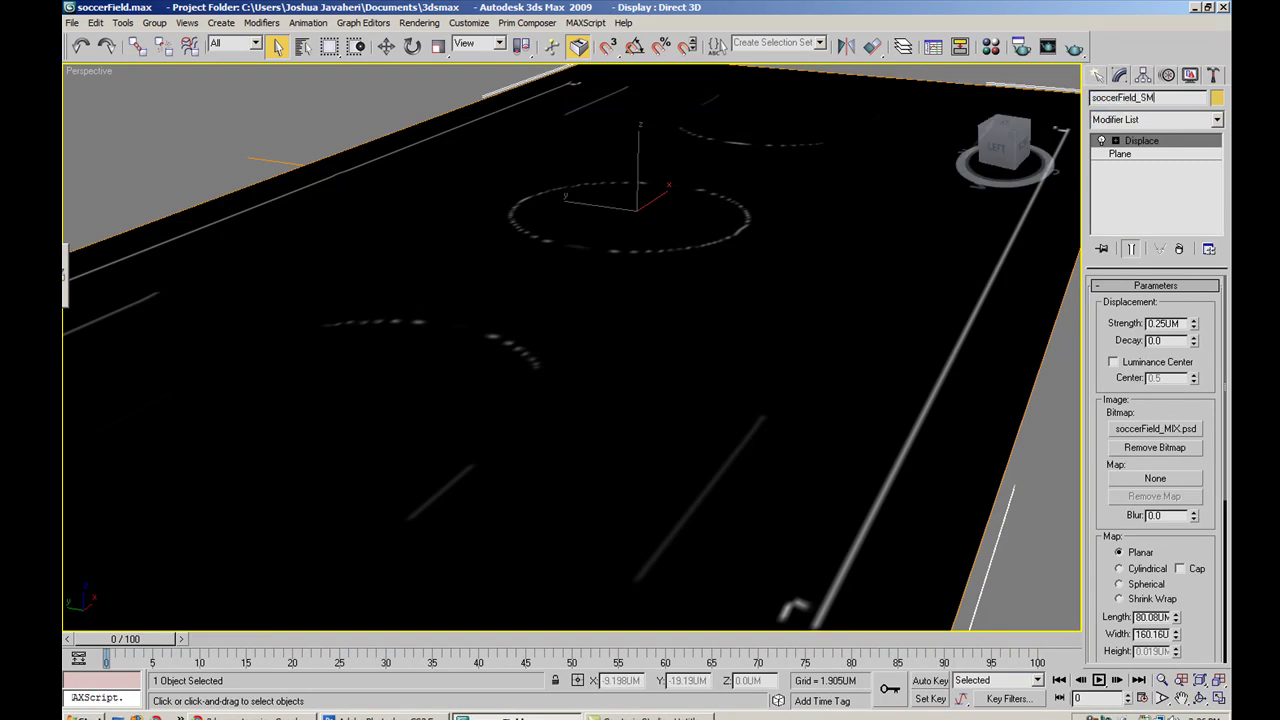
pyautogui.click(72, 22)
pyautogui.click(110, 337)
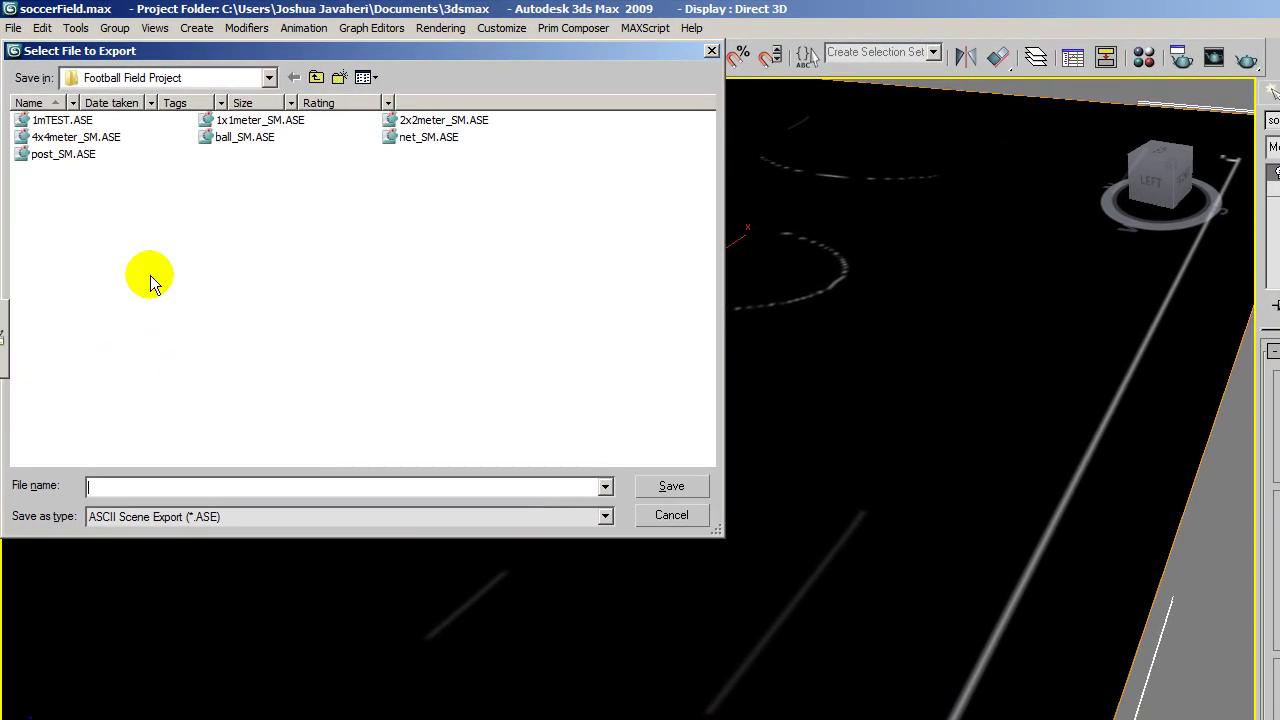
pyautogui.click(179, 414)
pyautogui.write('soccerField_SM')
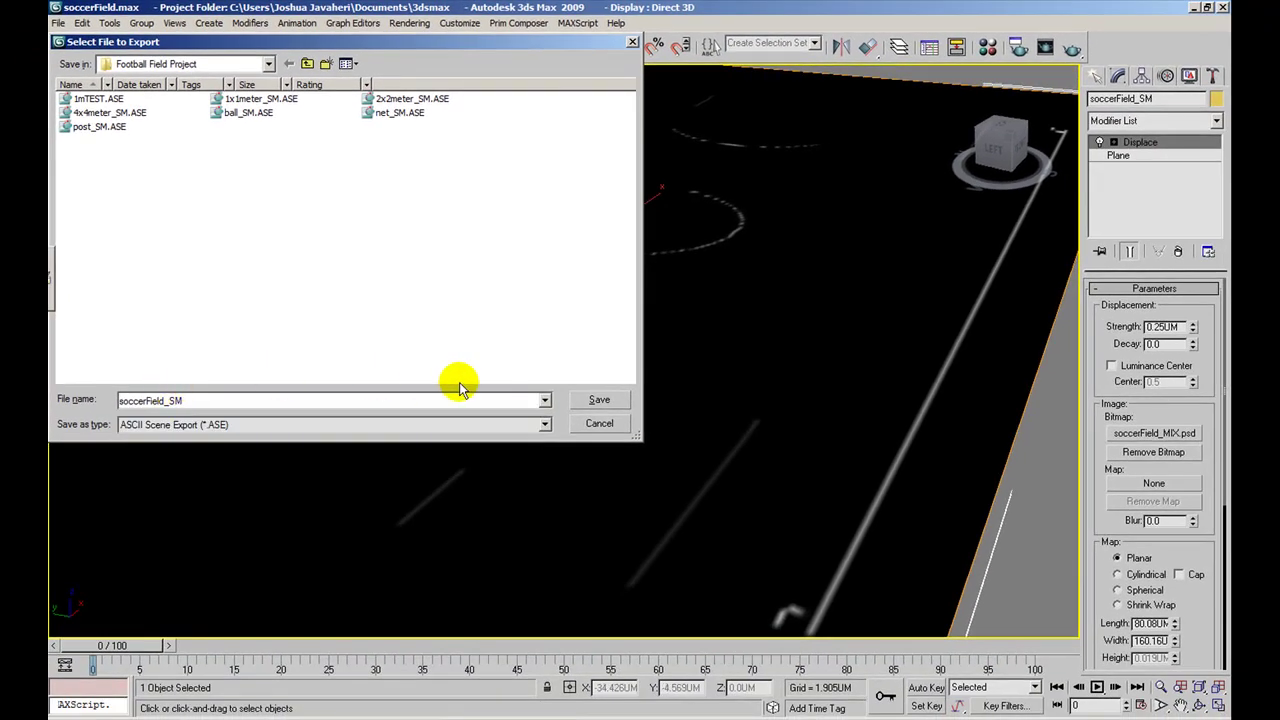
pyautogui.click(597, 399)
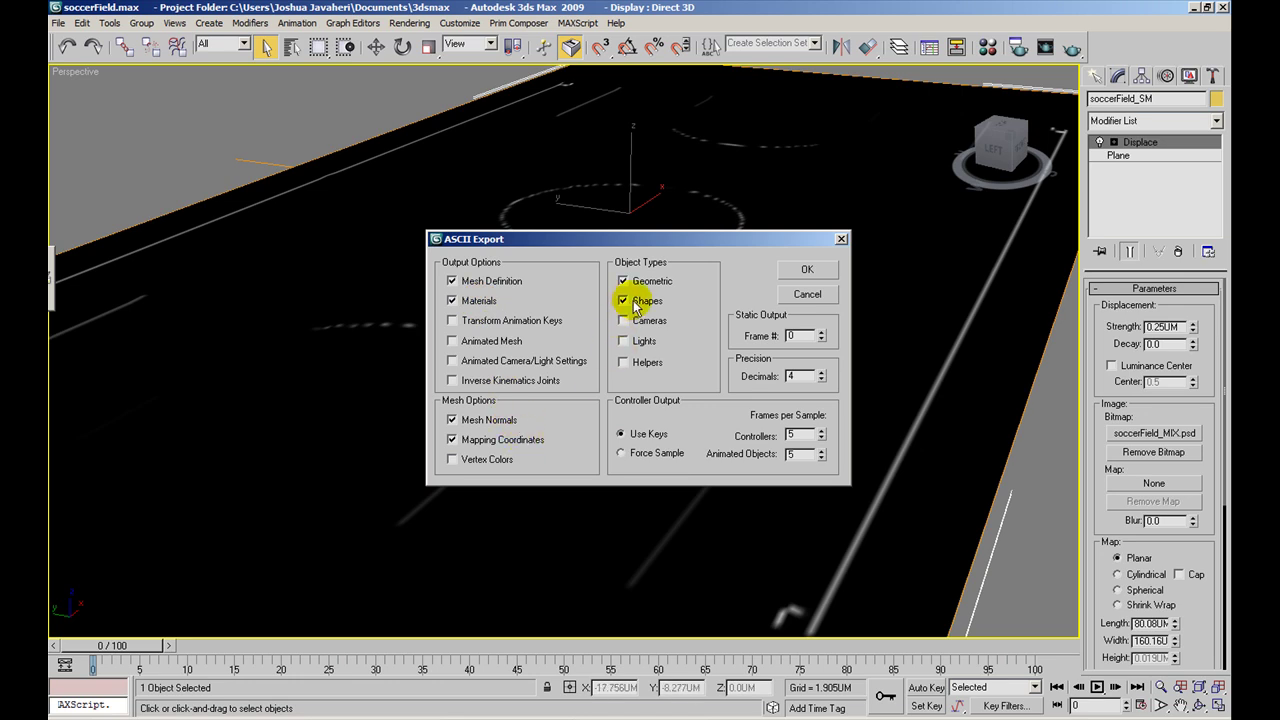
pyautogui.click(807, 271)
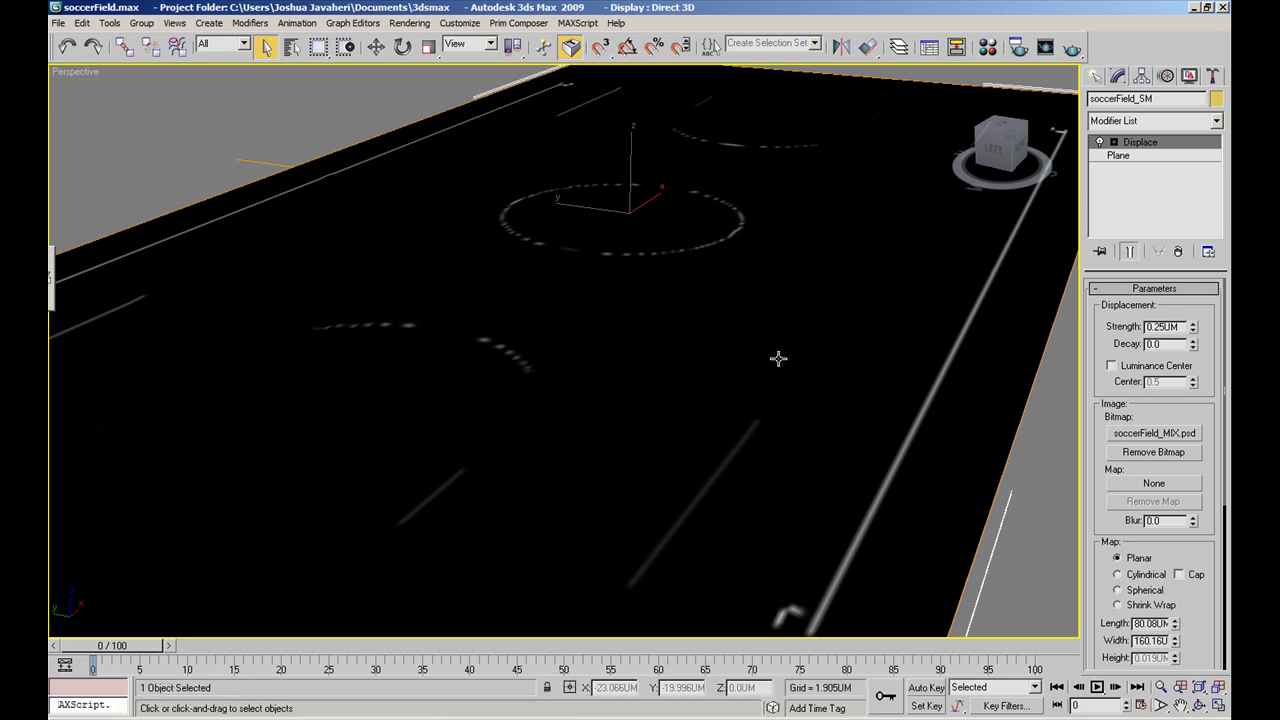
pyautogui.moveTo(775, 391); pyautogui.dragTo(763, 383, button='middle')
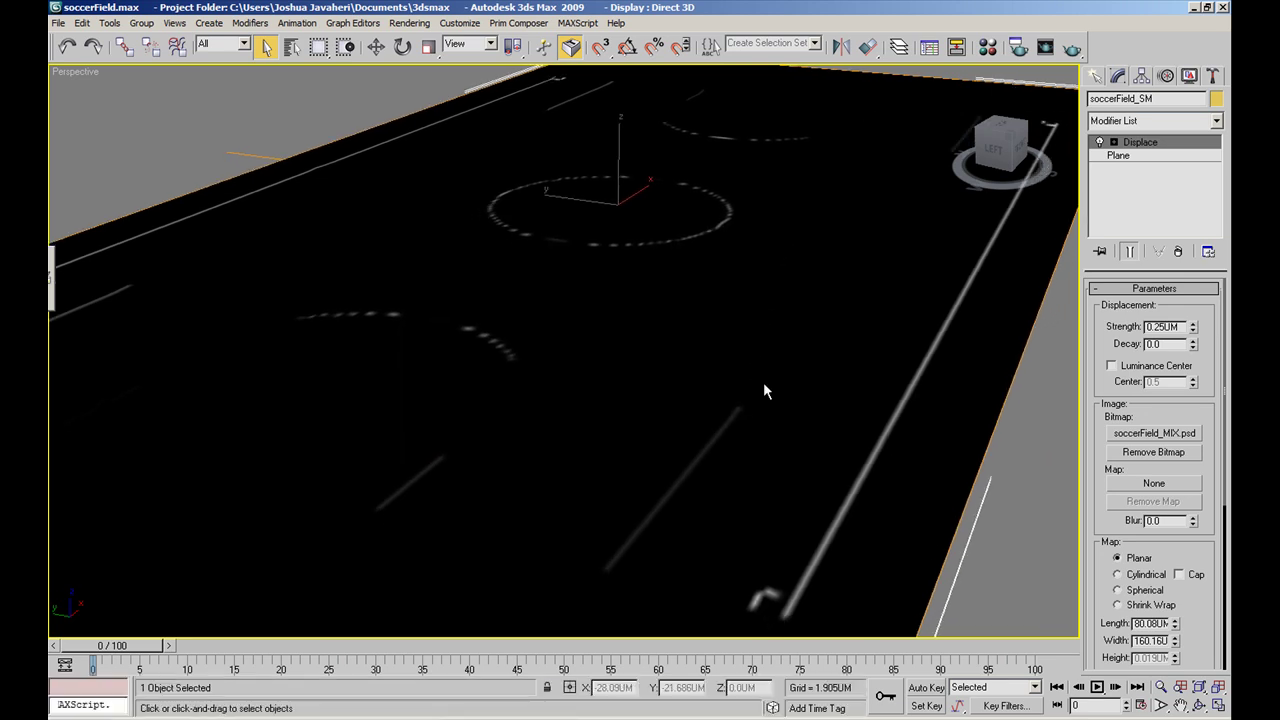